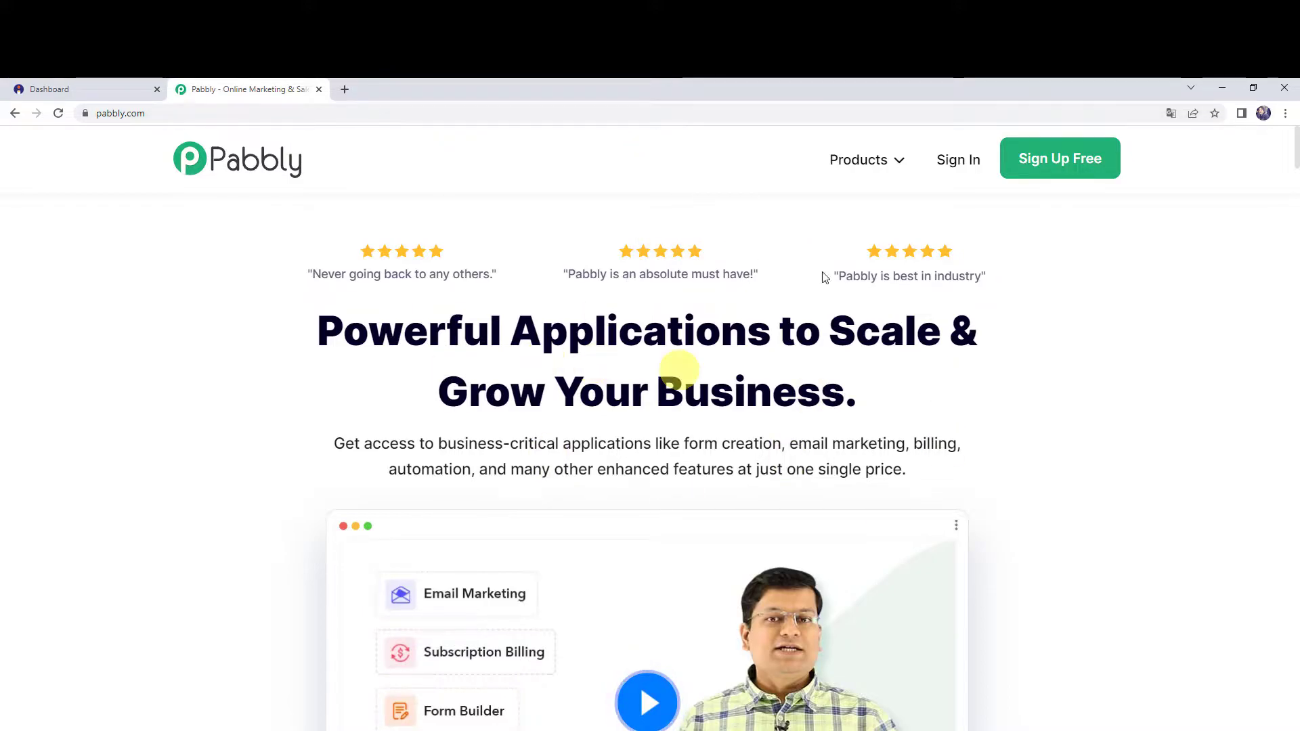
Open Pabbly Connect from the Pabbly products and access its dashboard of existing workflows.
mouse_move(852, 163)
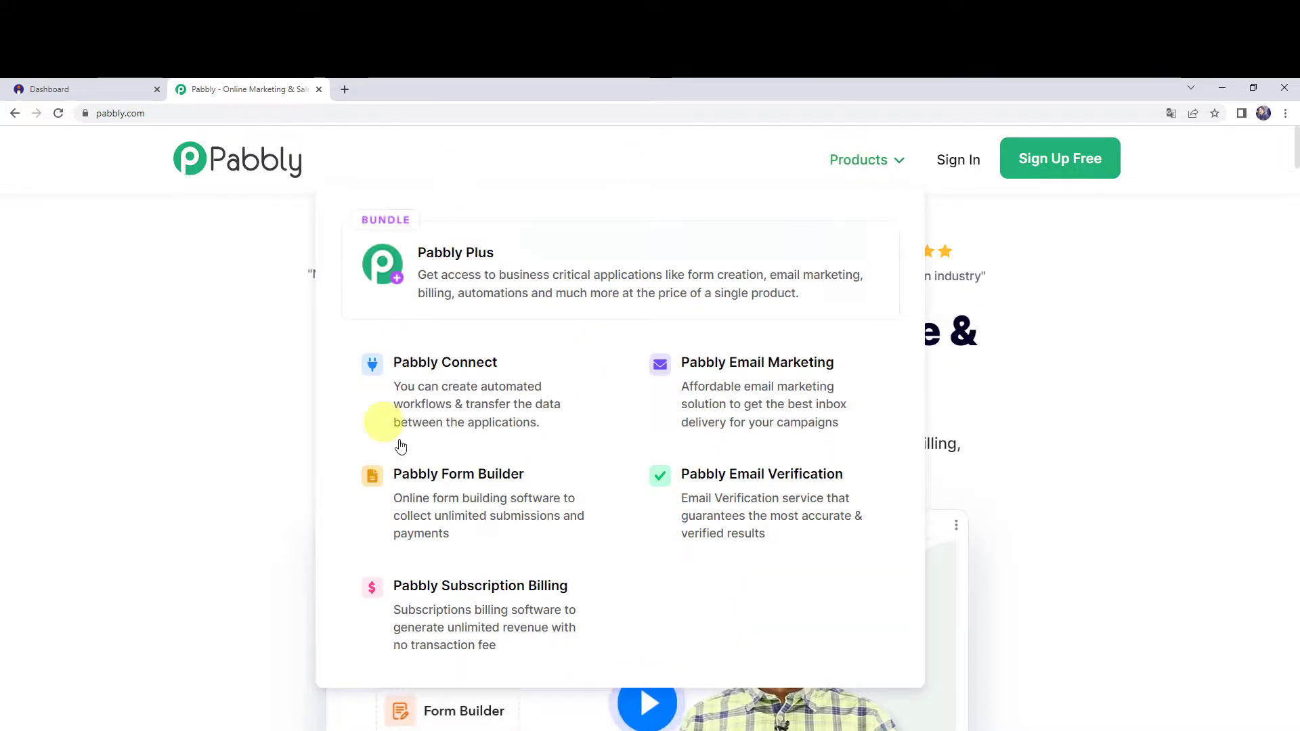
left_click(443, 391)
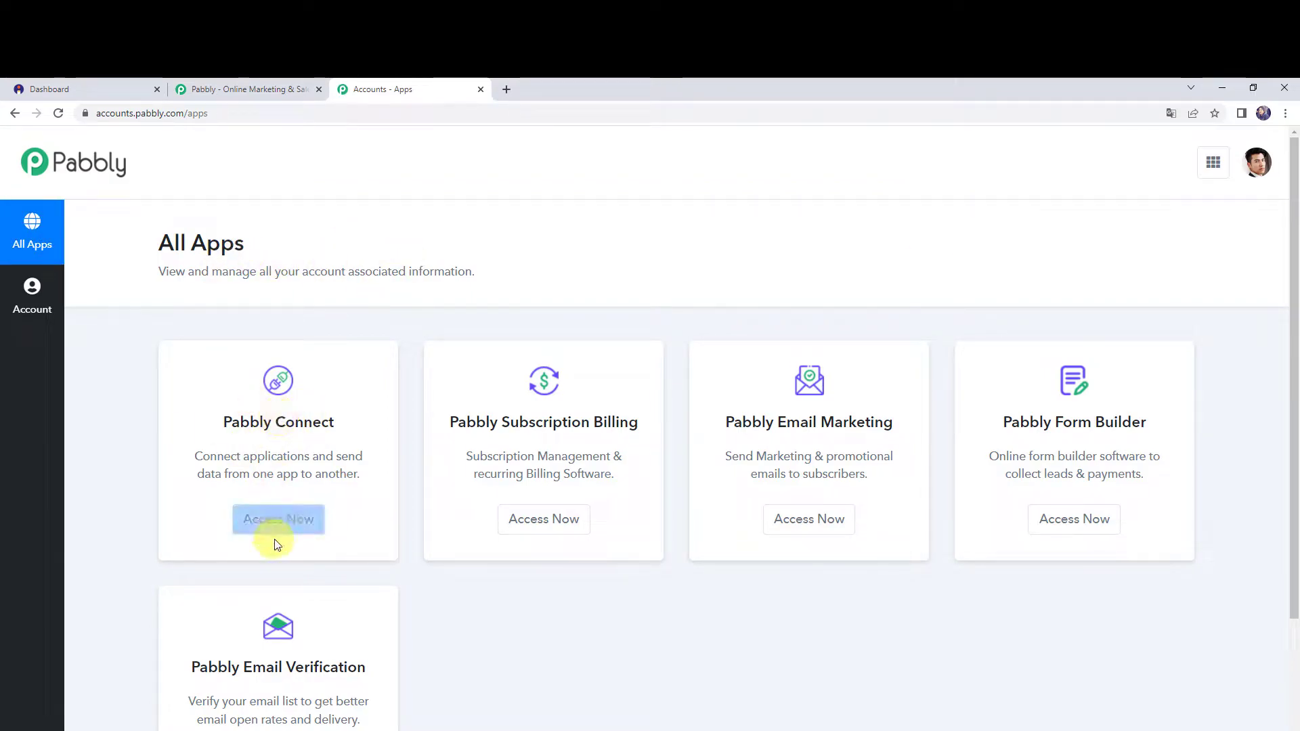
left_click(288, 527)
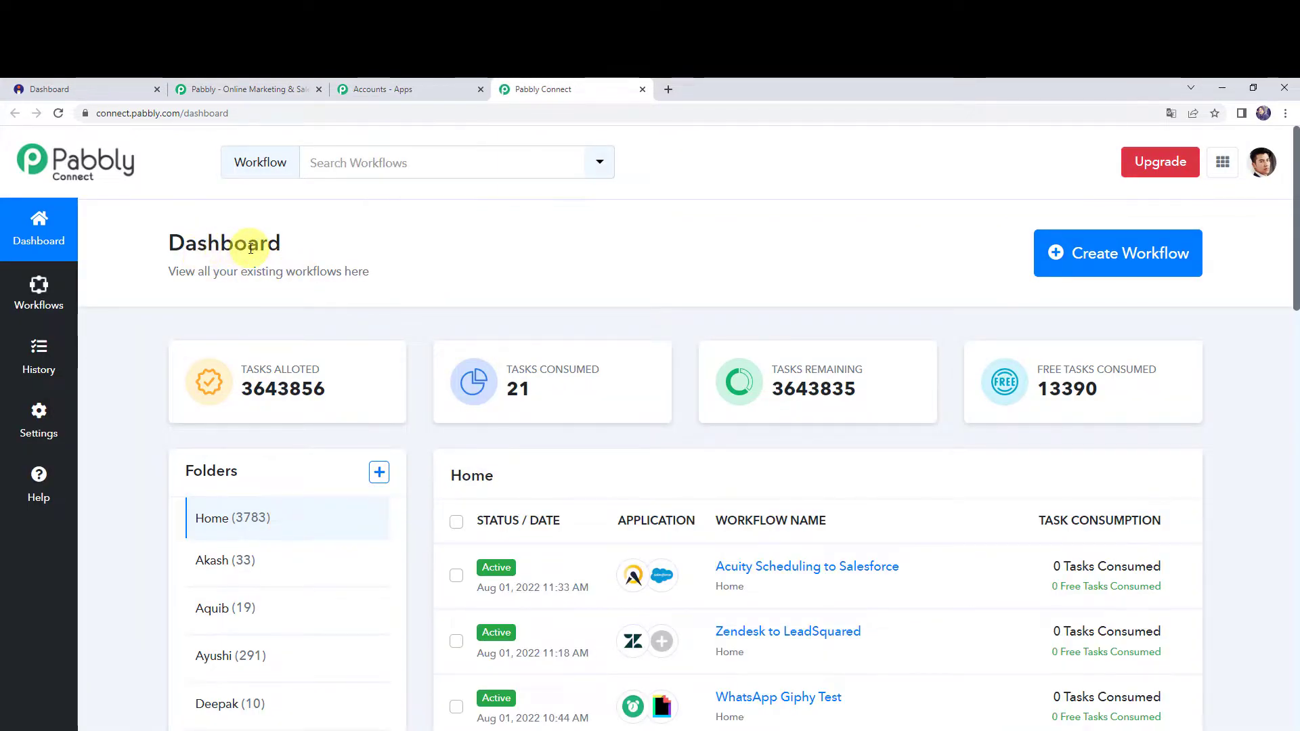
scroll(775, 595, "down", 7)
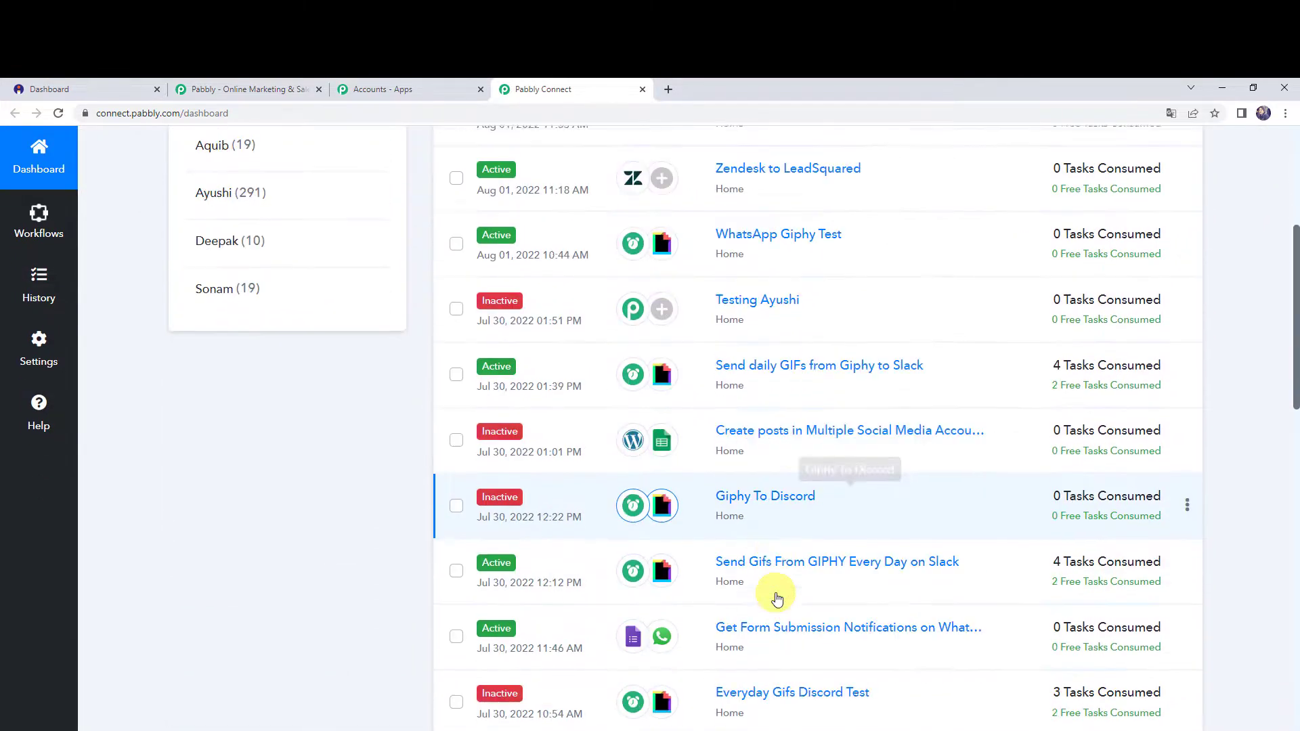
scroll(775, 596, "up", 7)
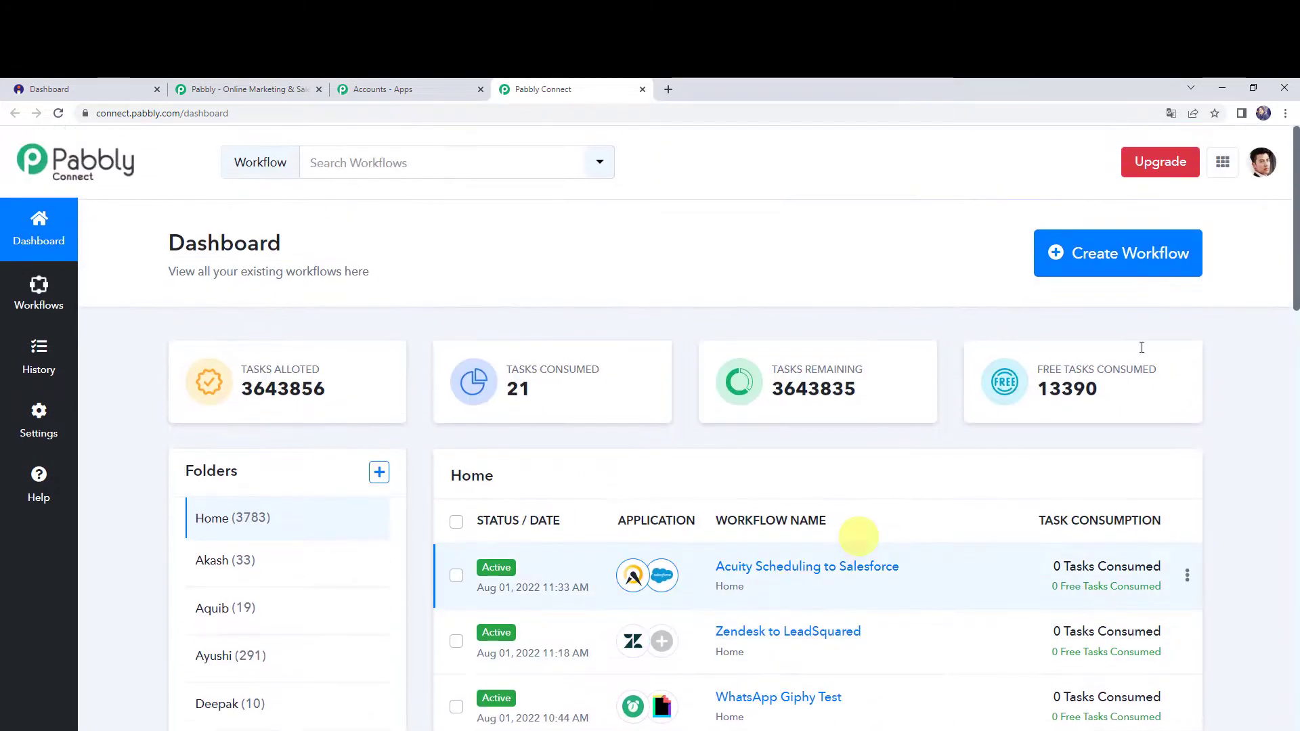
Create a workflow named "Add Instamojo Customers in Pabbly Email Marketing".
left_click(1104, 255)
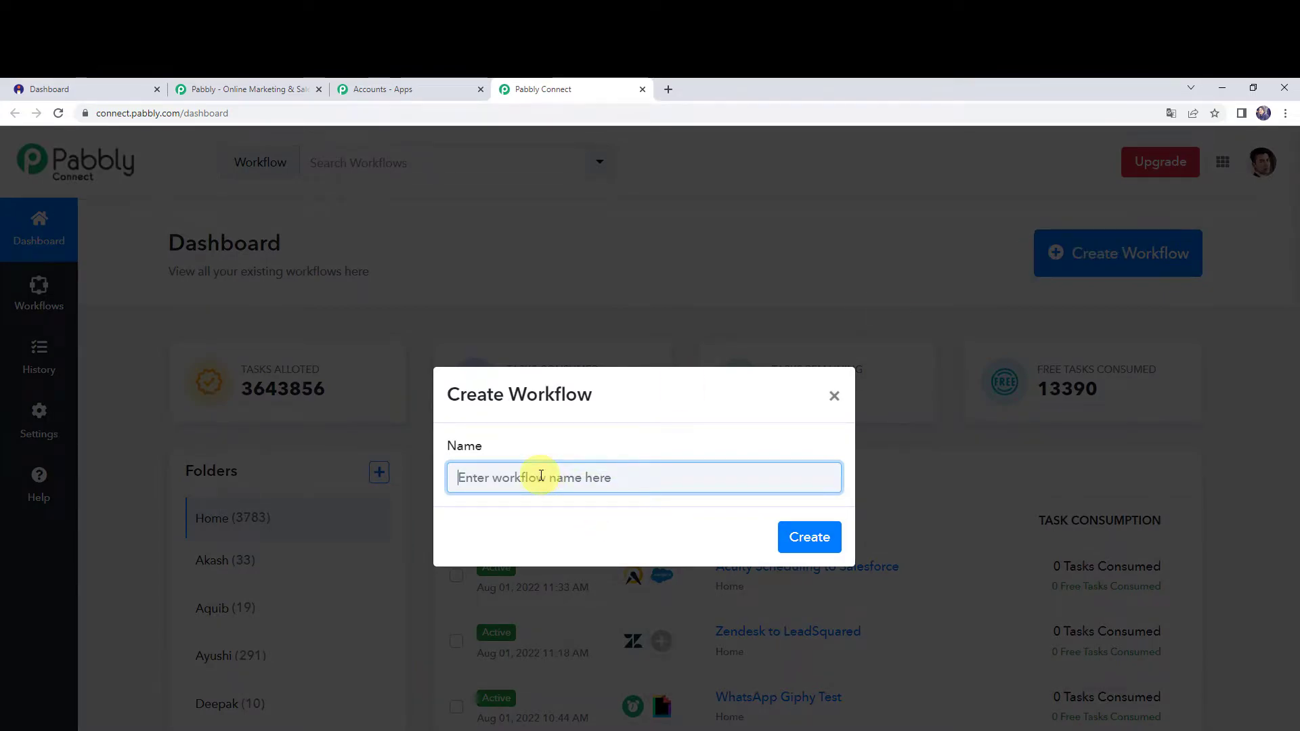
type("Add Instamojo Customers in Pabbly Email Marketing")
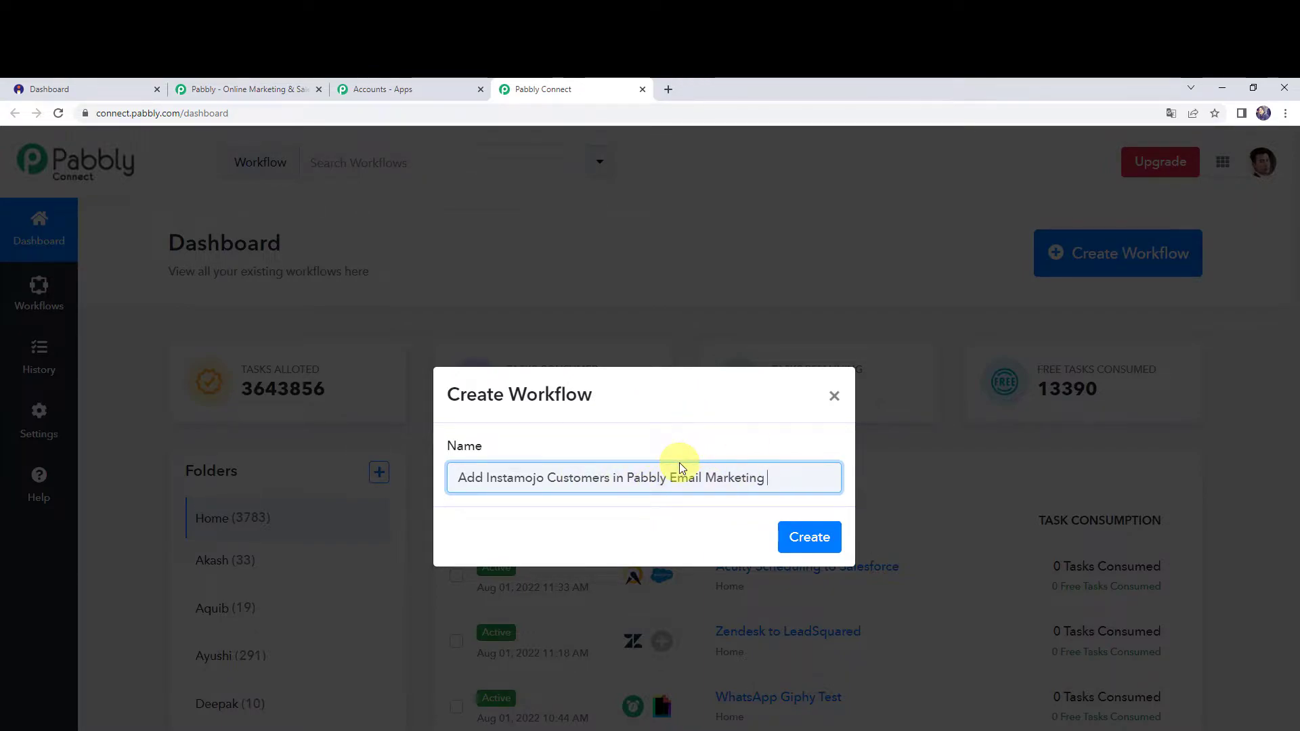
left_click(802, 533)
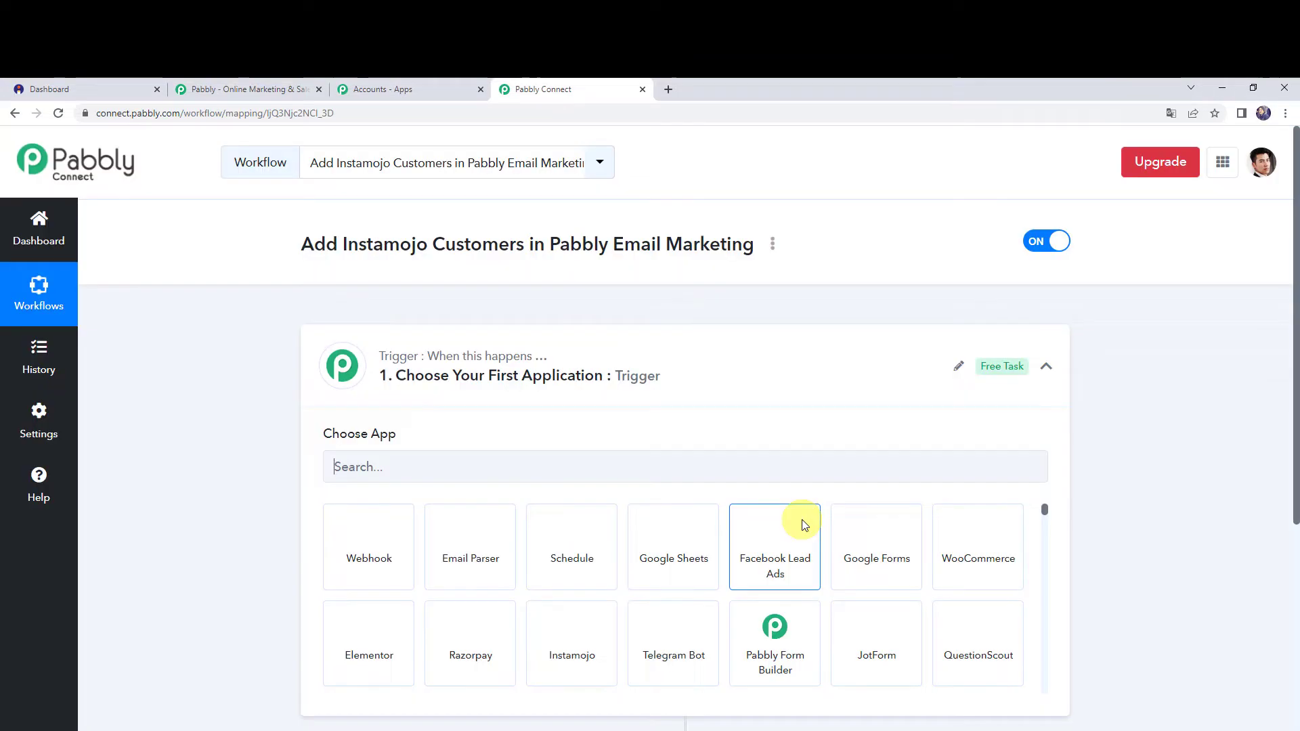
Set the workflow's trigger to Instamojo with the New Sale event and copy its webhook URL.
left_click(662, 374)
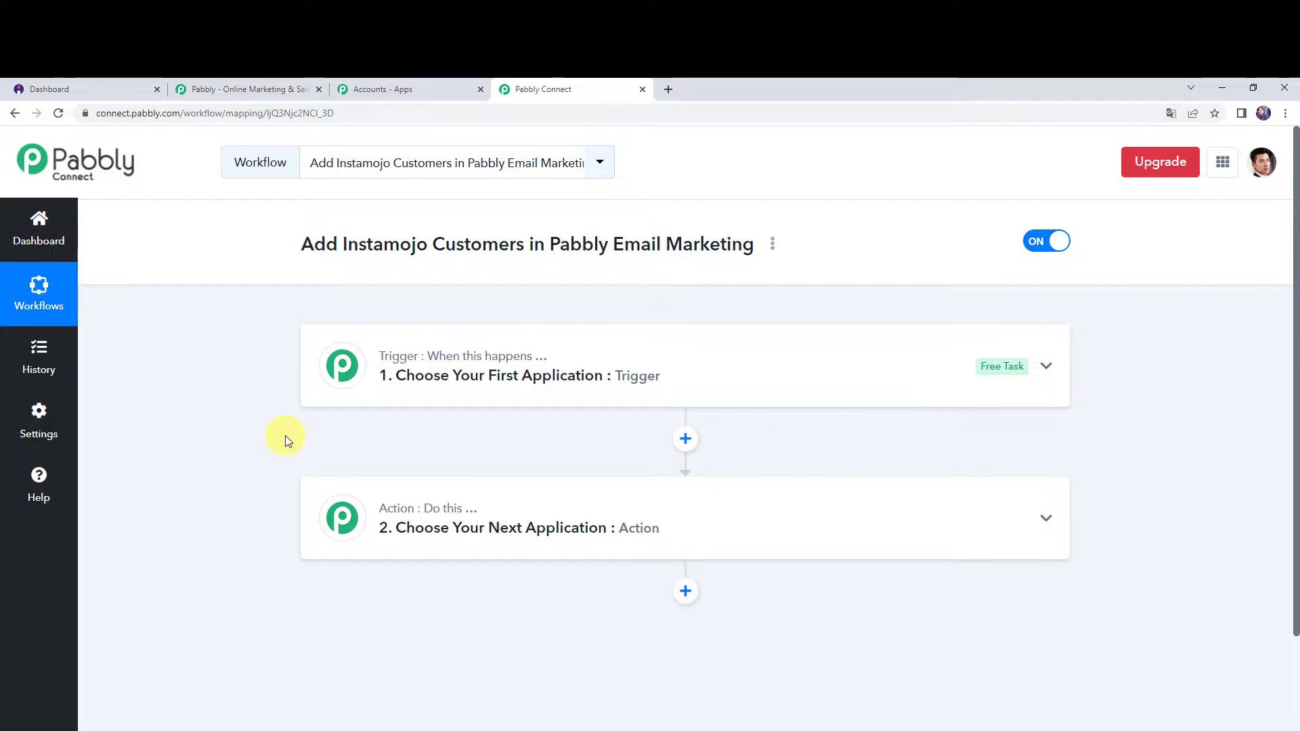
left_click(643, 376)
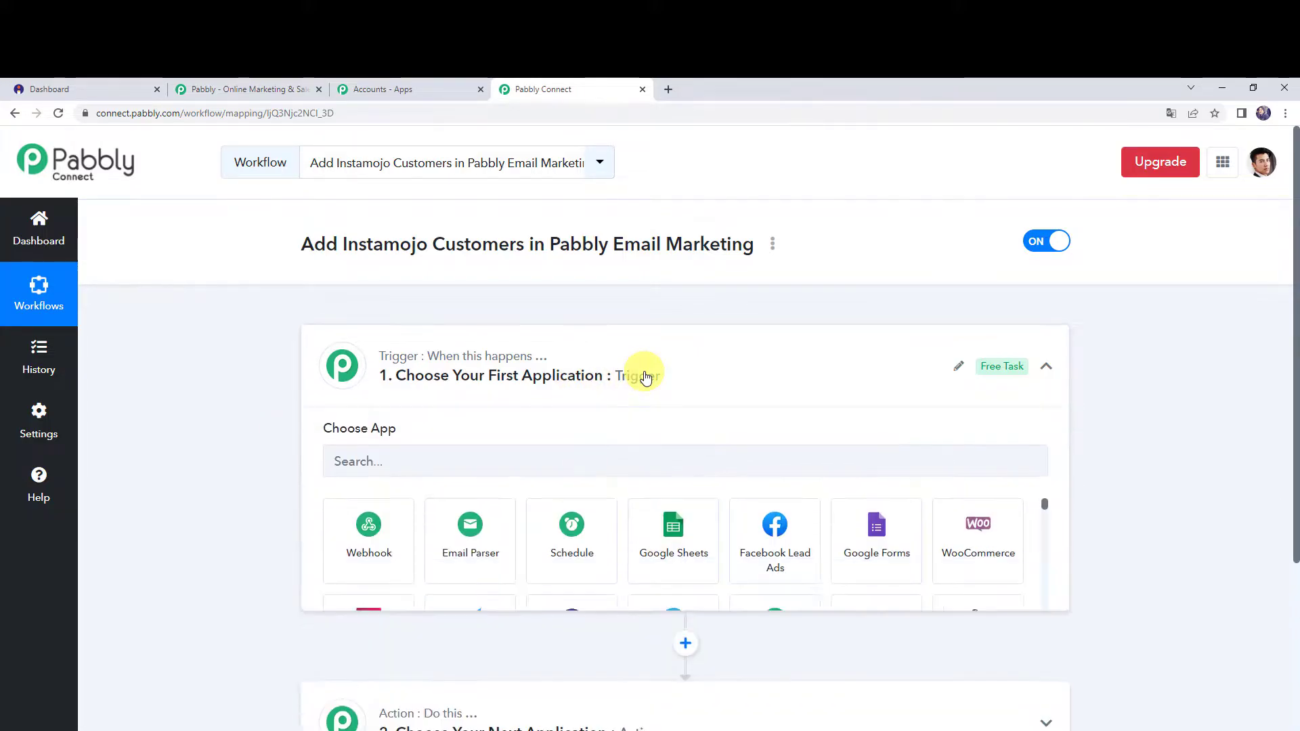
left_click(447, 470)
type("ins")
left_click(388, 530)
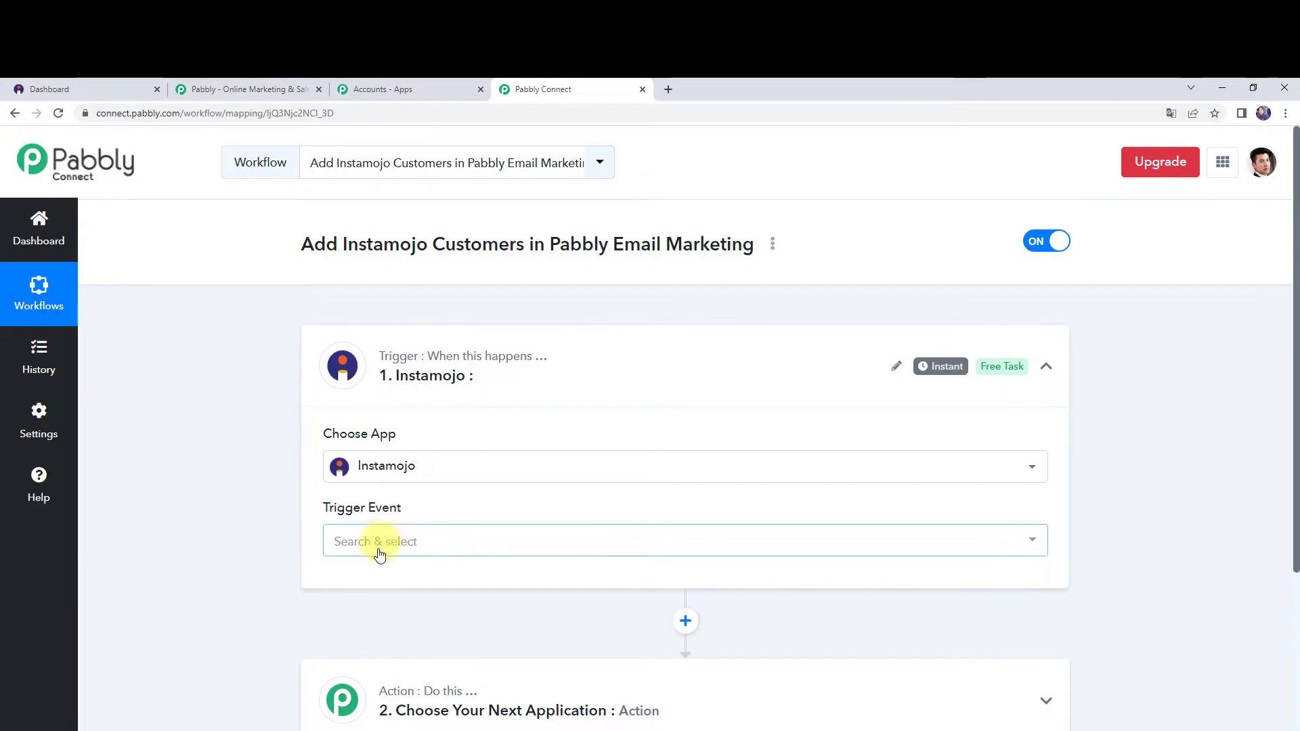
left_click(377, 549)
left_click(368, 616)
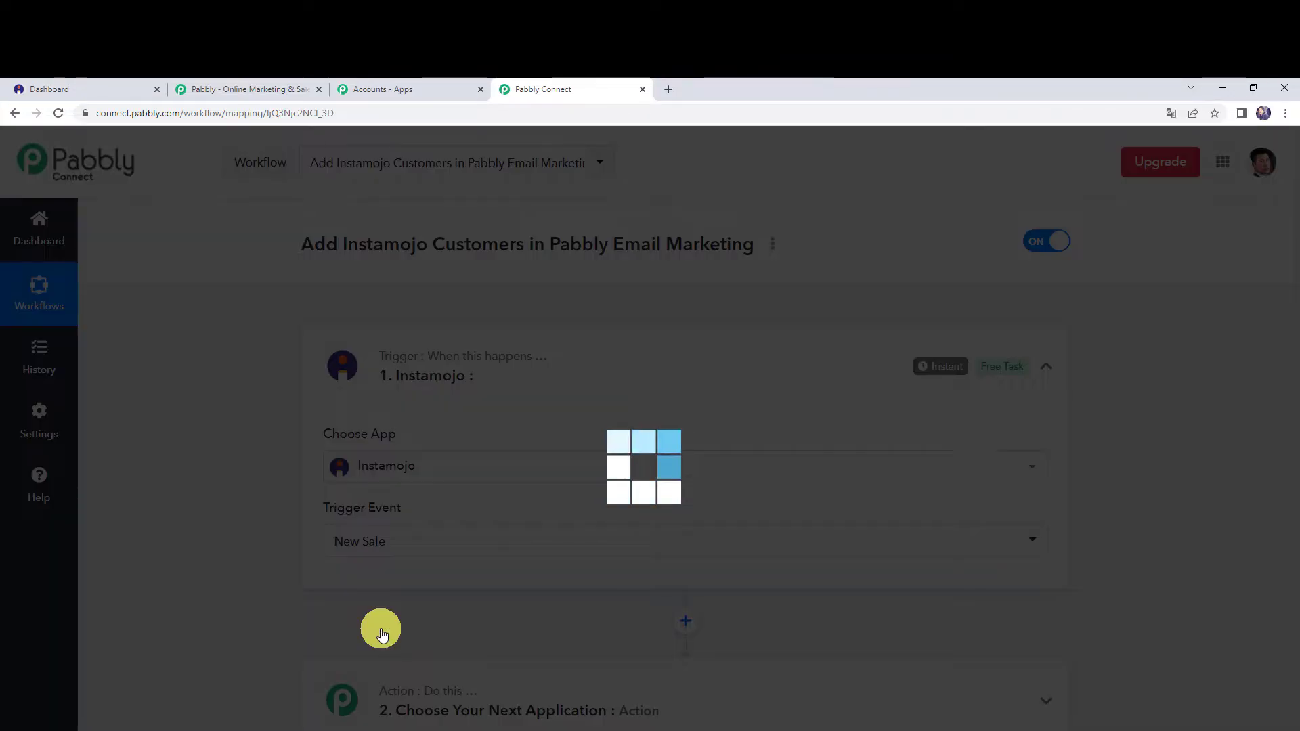
scroll(308, 547, "down", 3)
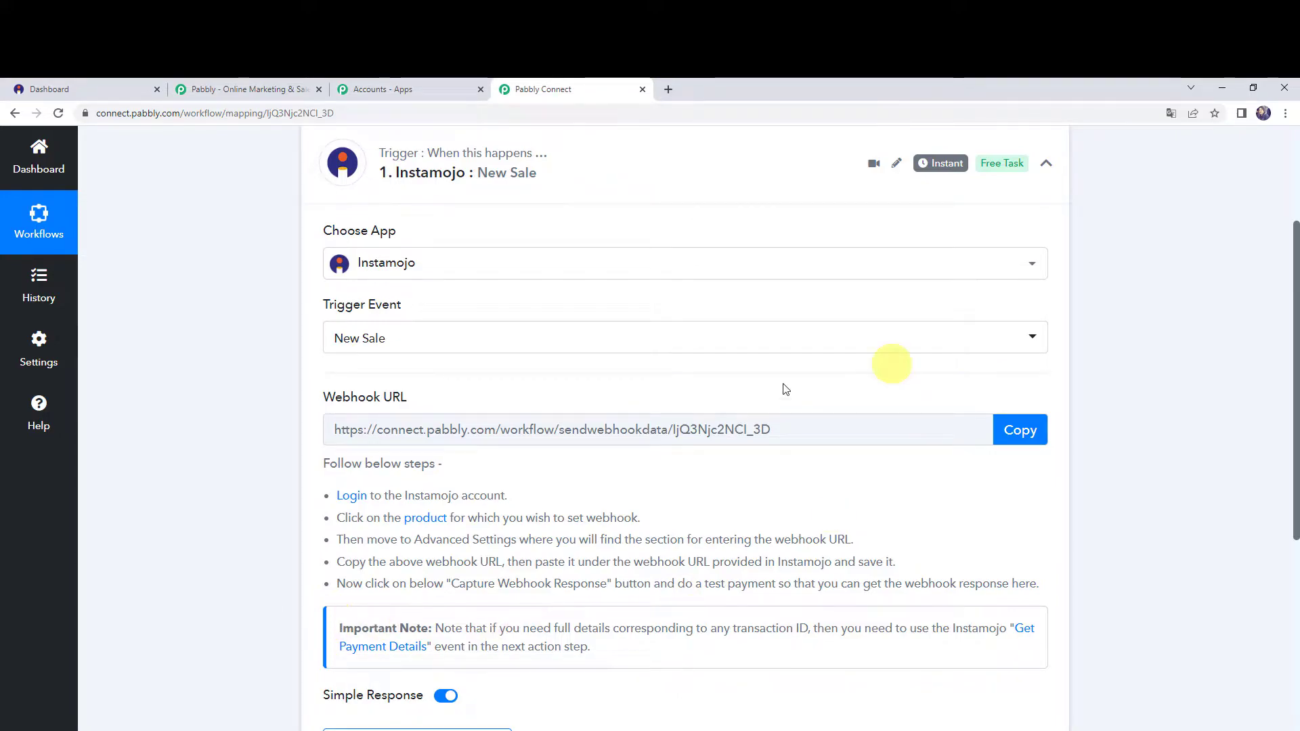
left_click(1034, 431)
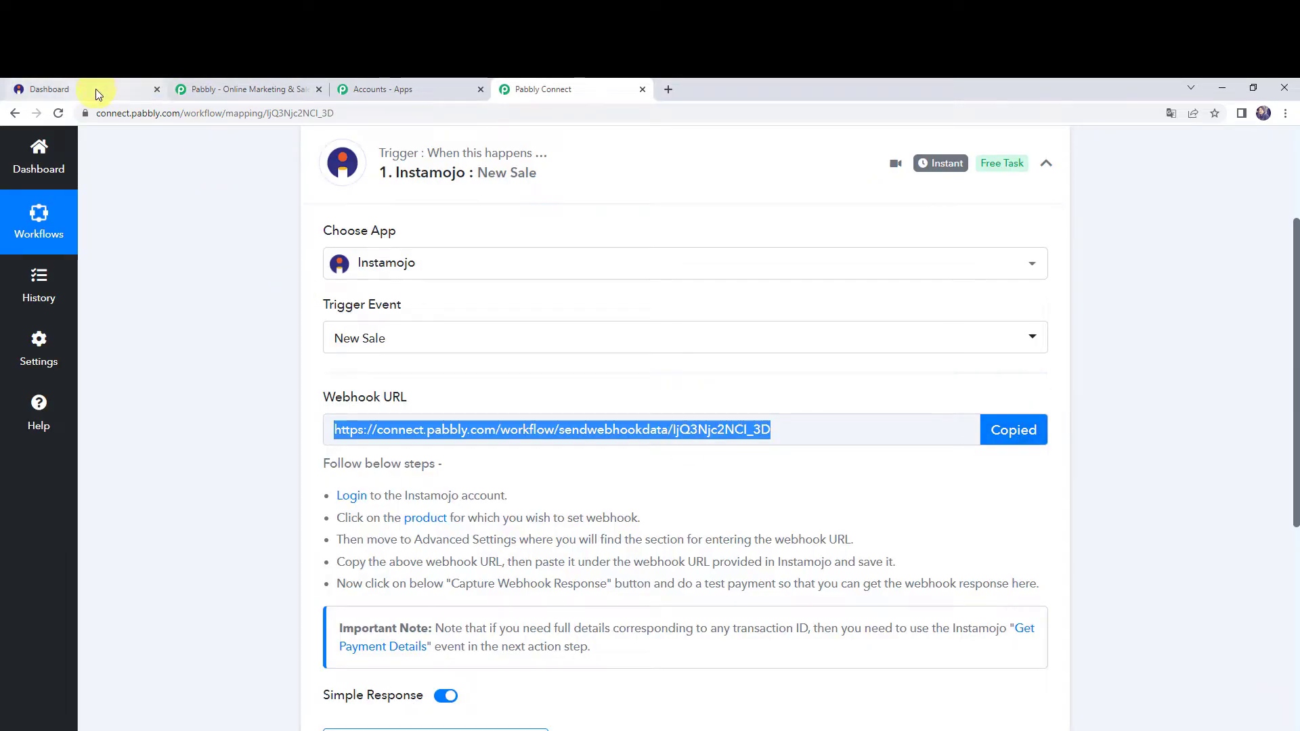
Switch to Instamojo and open the Programming Languages smart page for editing.
left_click(95, 88)
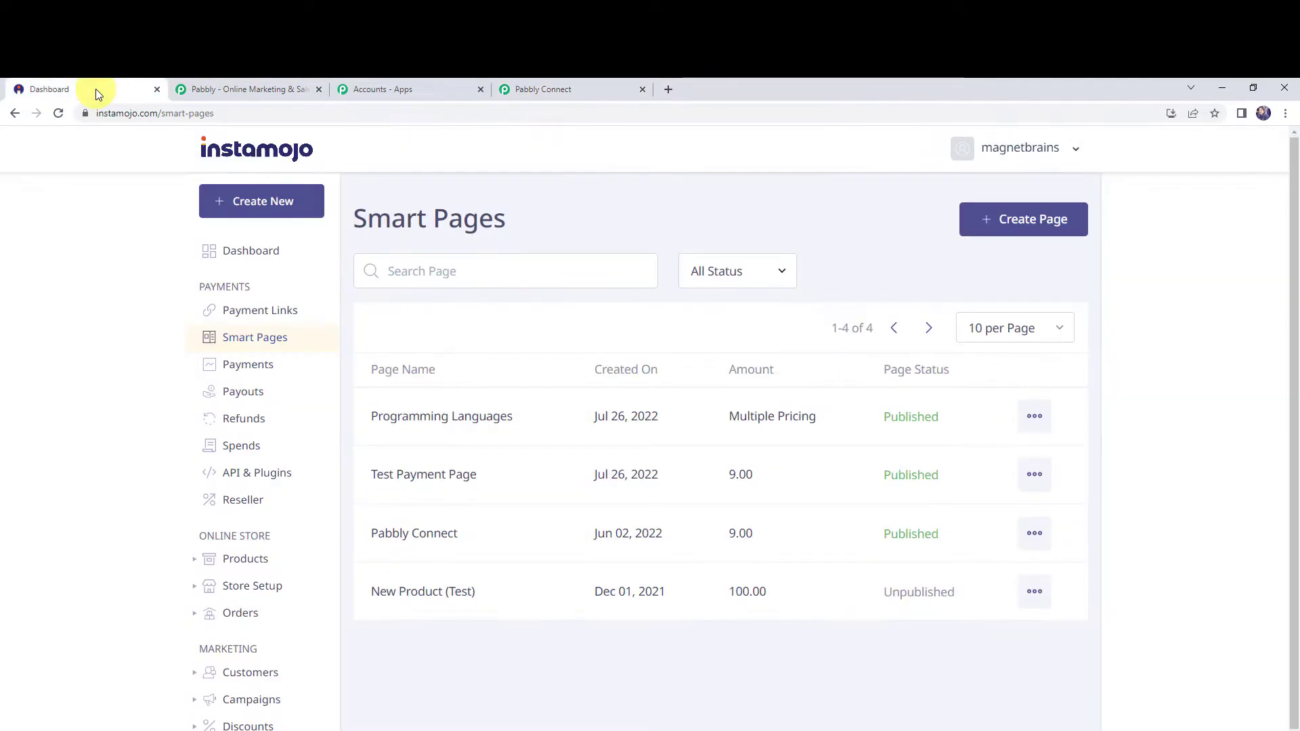
left_click(256, 347)
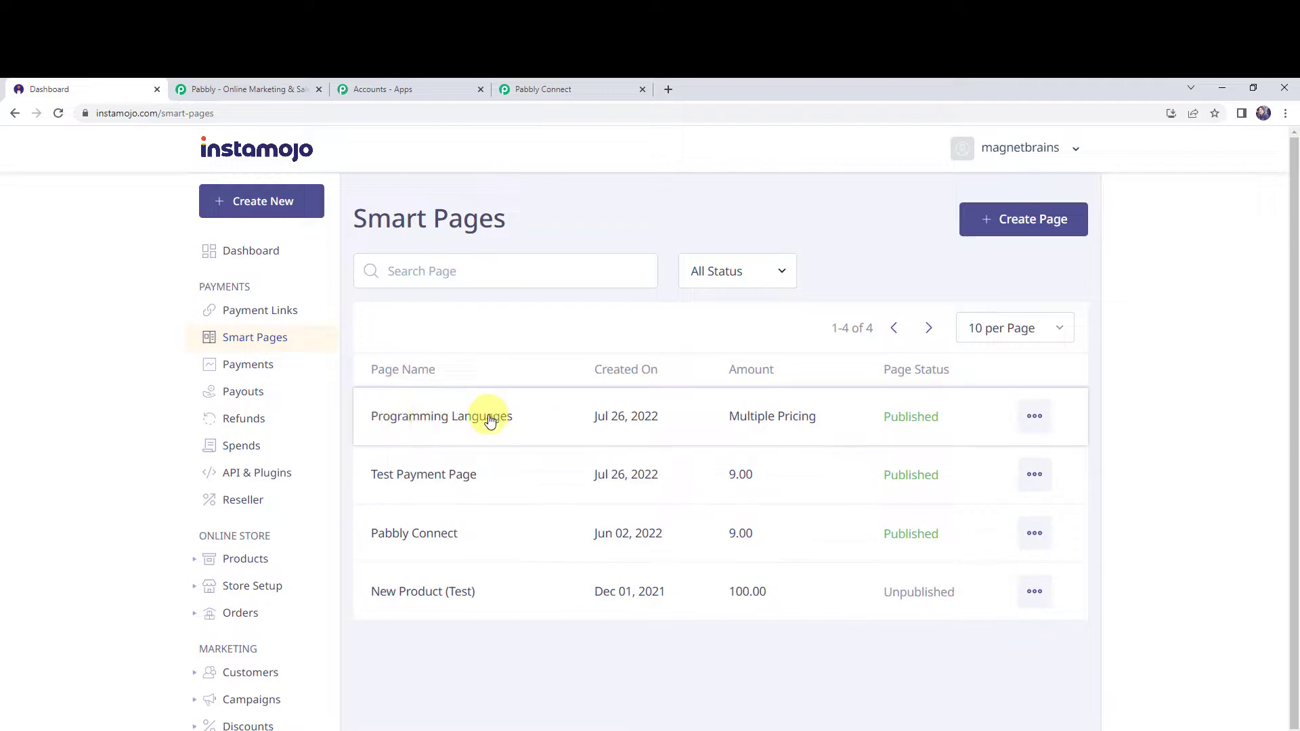
left_click(1035, 417)
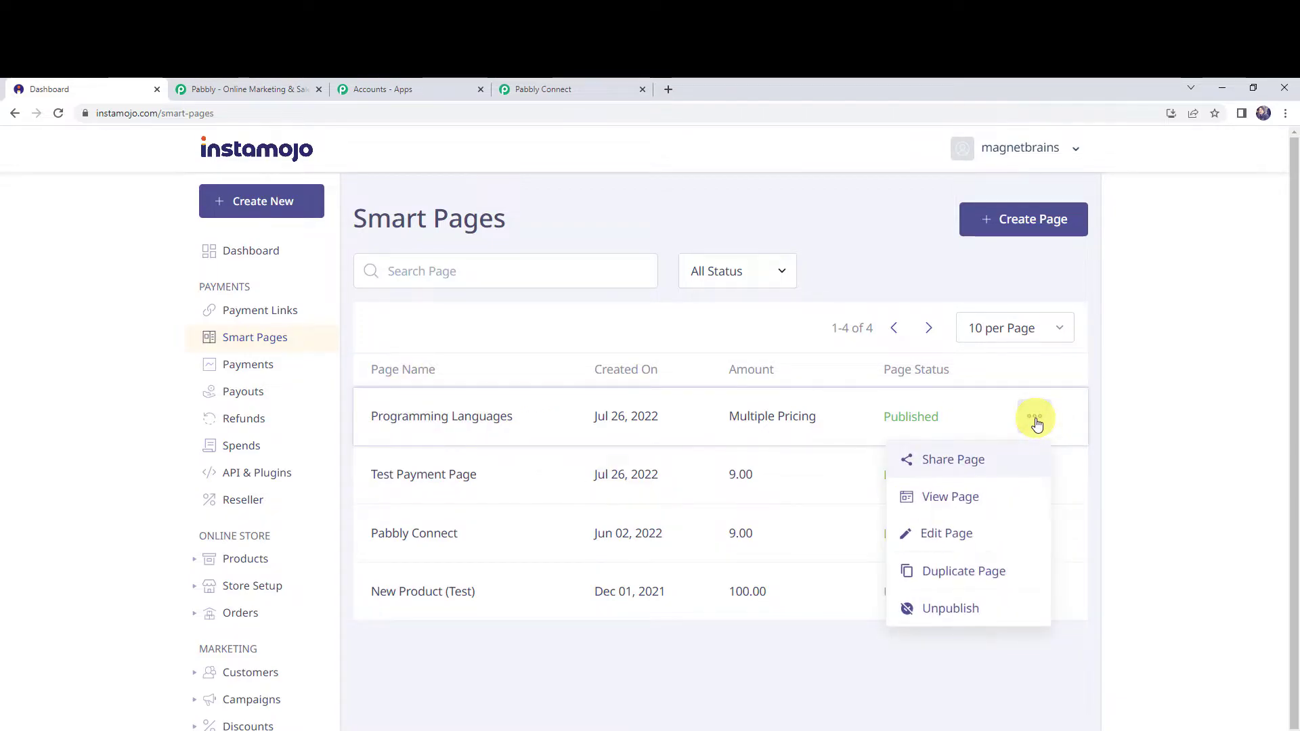
left_click(945, 533)
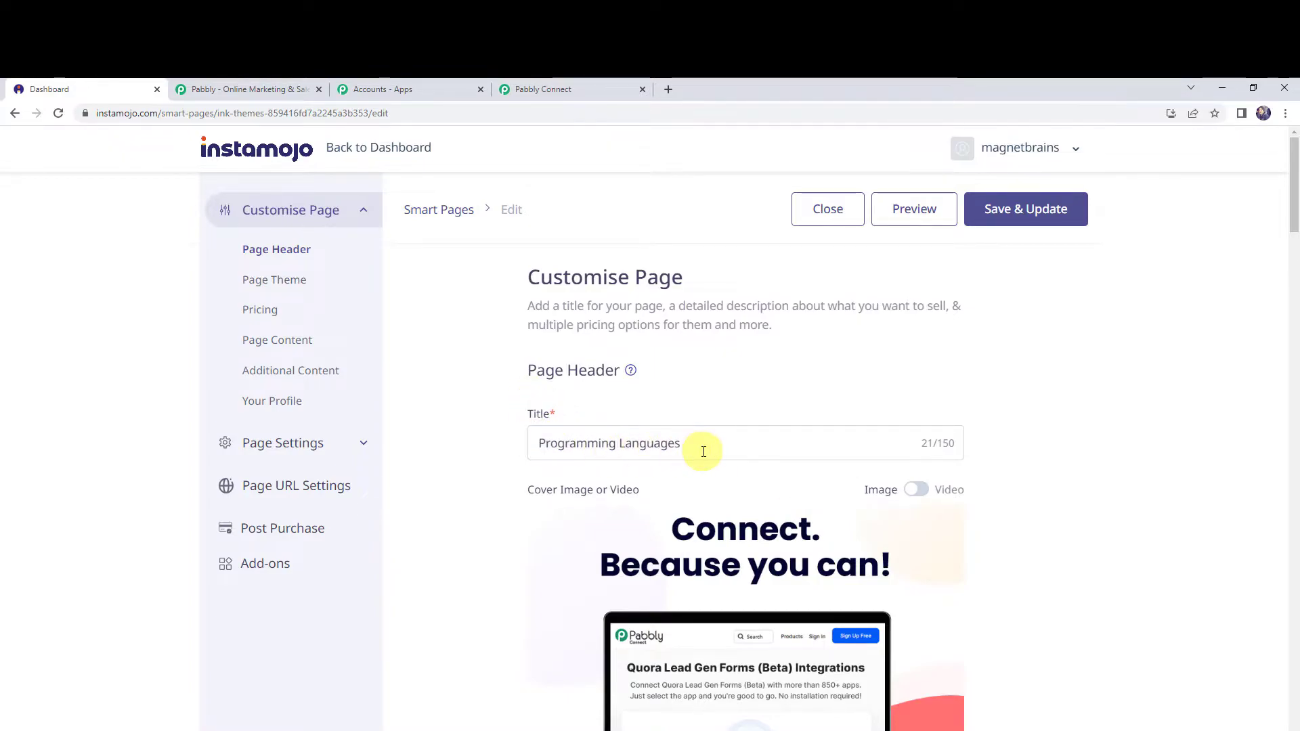
Review the smart page's header, theme, three pricing options with their amounts, and payment button settings.
scroll(702, 447, "down", 5)
scroll(702, 447, "up", 5)
scroll(646, 438, "down", 7)
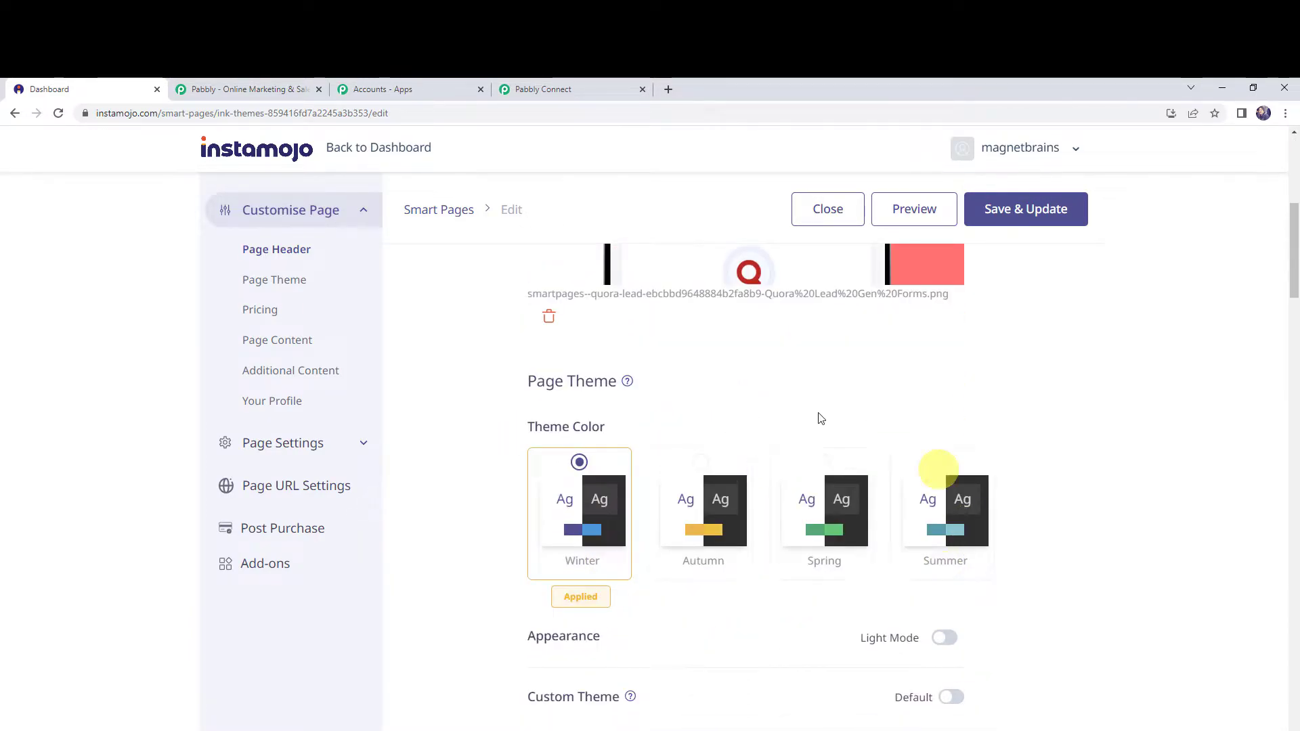
scroll(809, 603, "down", 5)
scroll(807, 604, "down", 2)
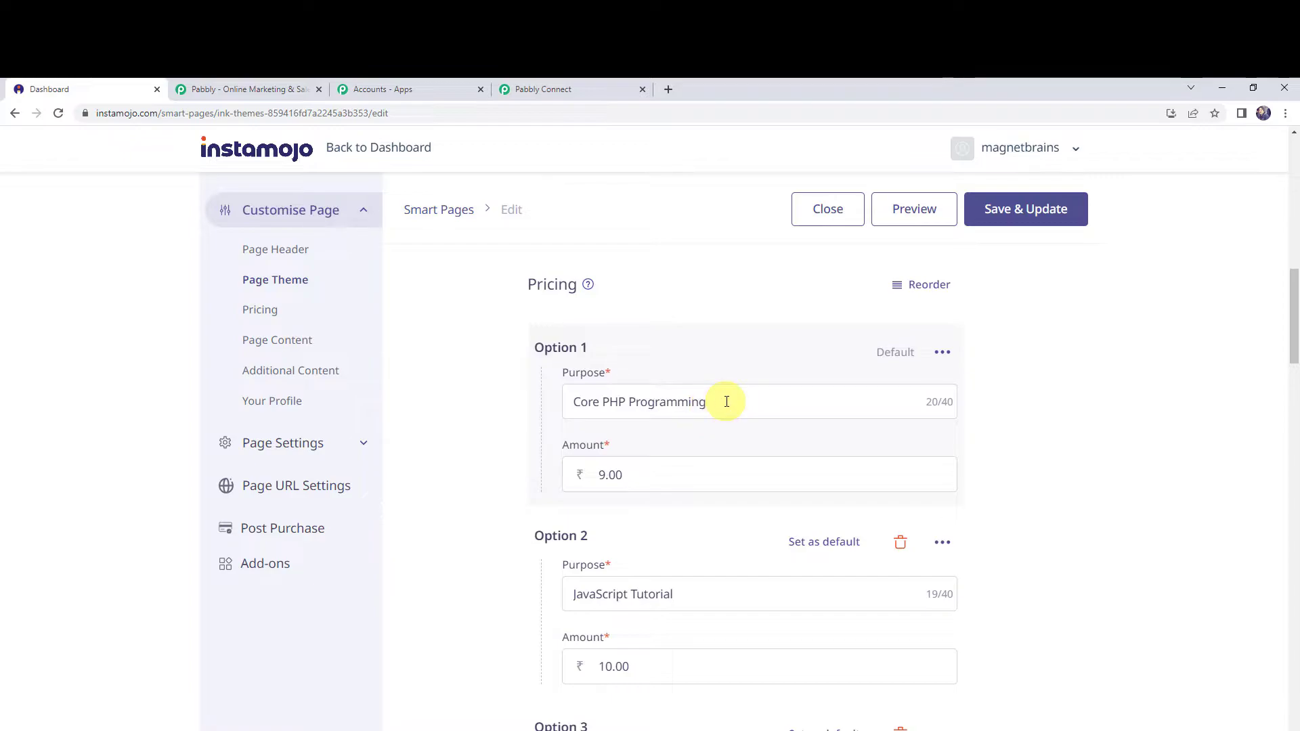
left_click(726, 402)
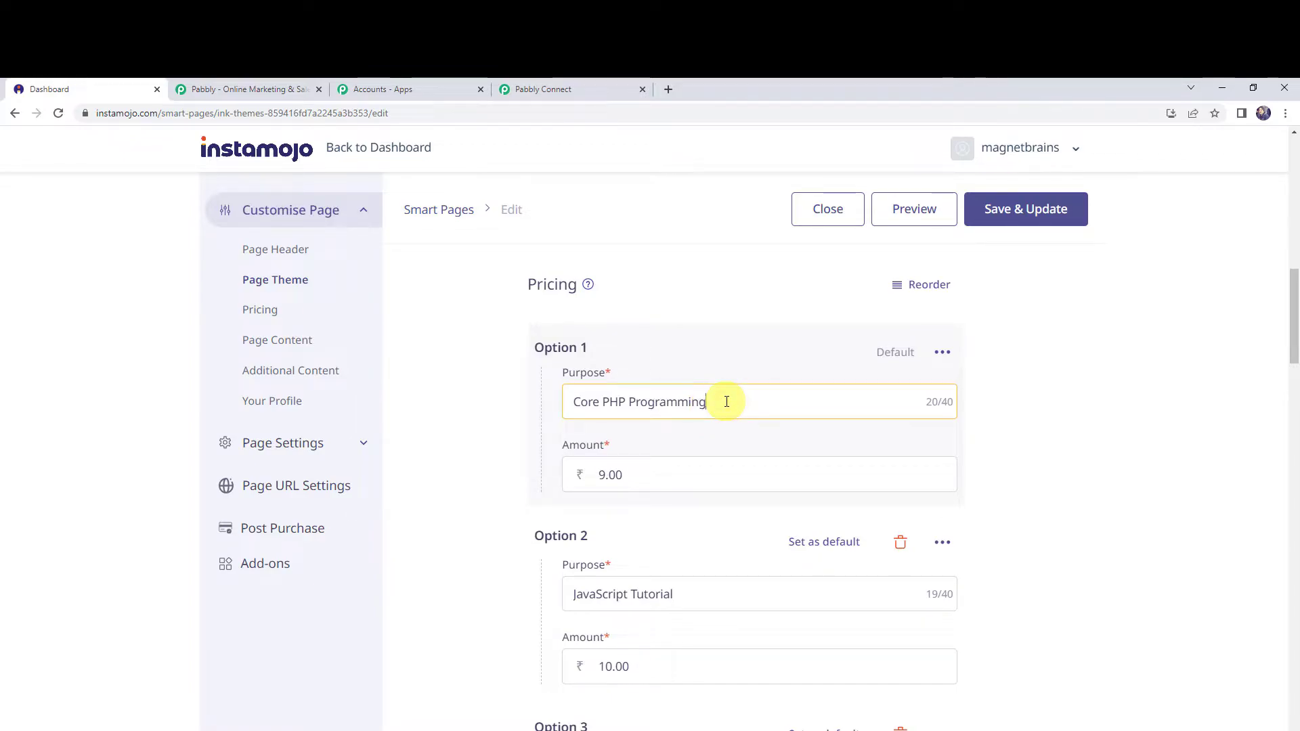
left_click(662, 478)
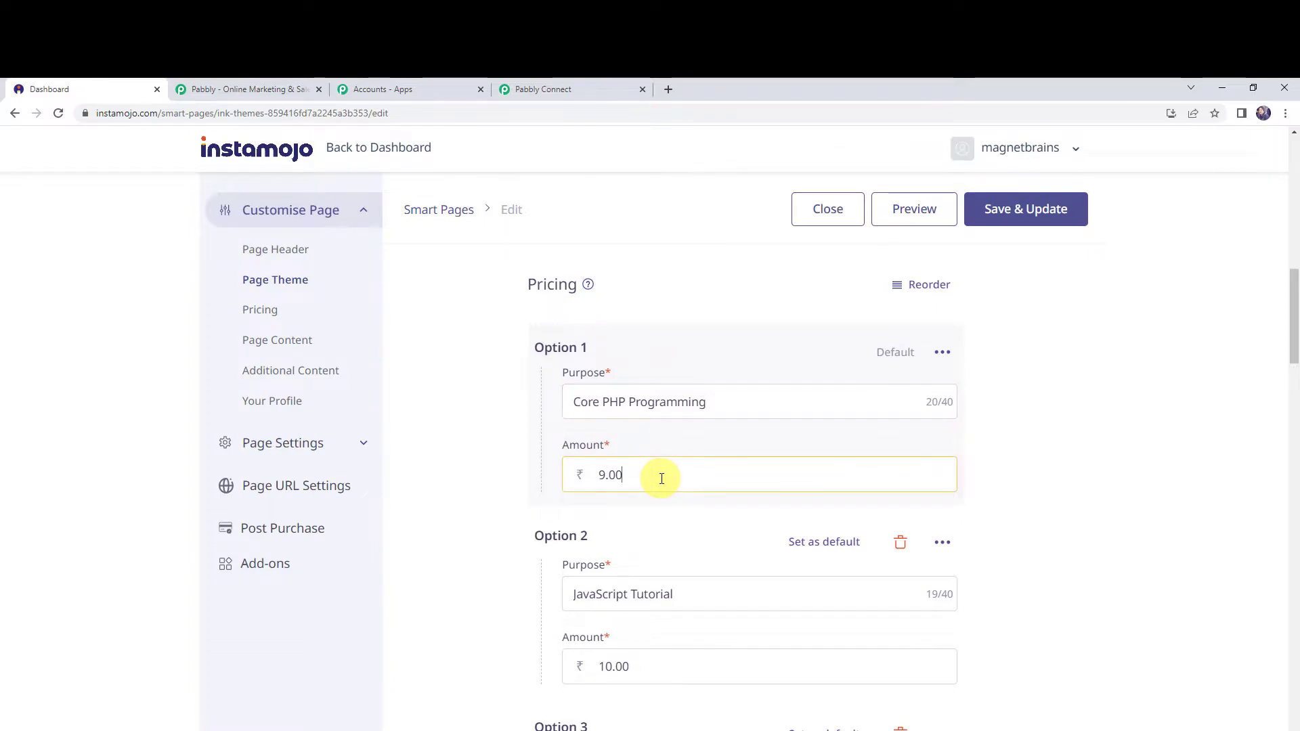
scroll(662, 477, "down", 2)
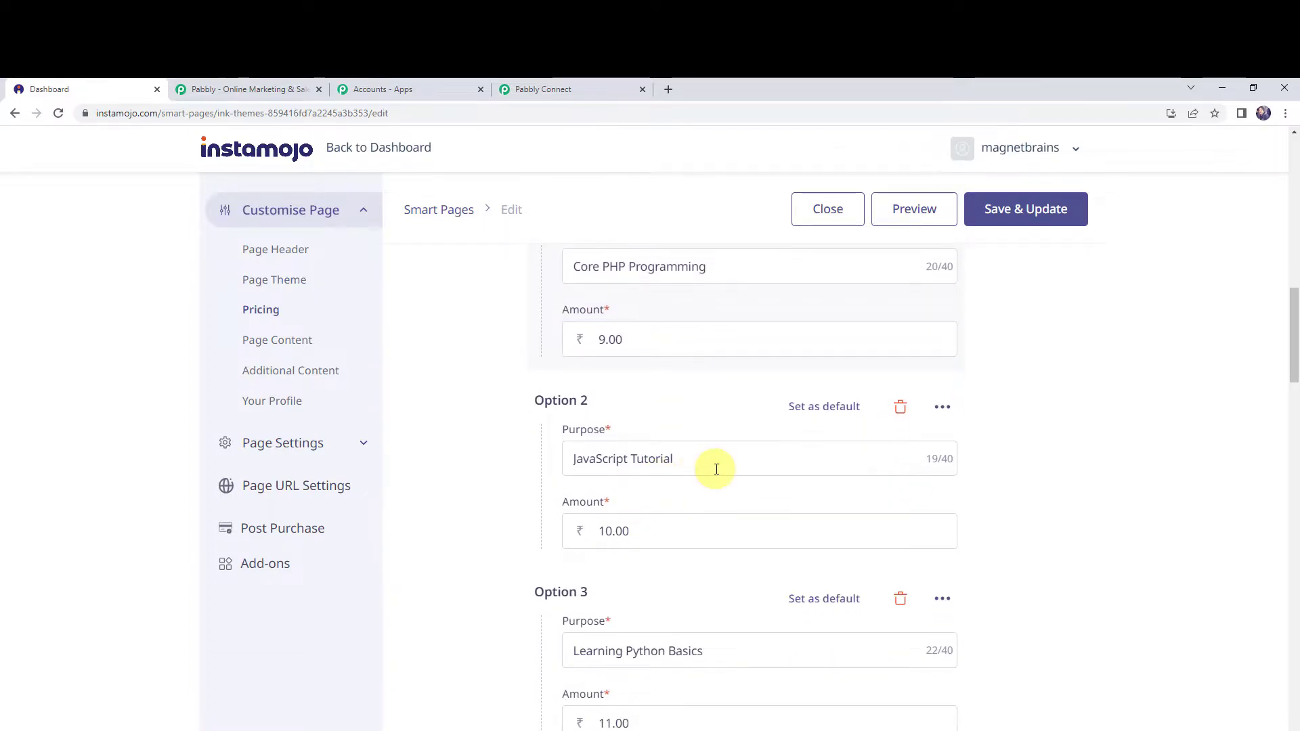
left_click(624, 531)
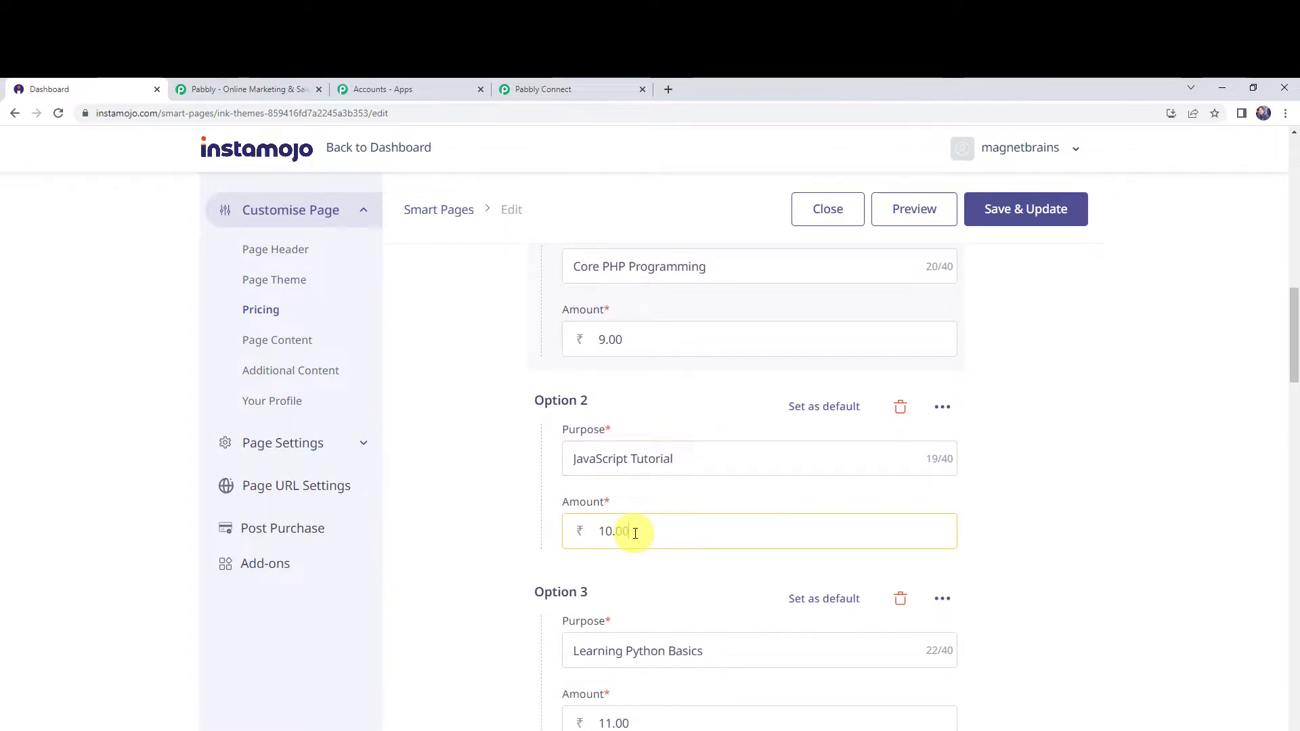
scroll(629, 531, "down", 2)
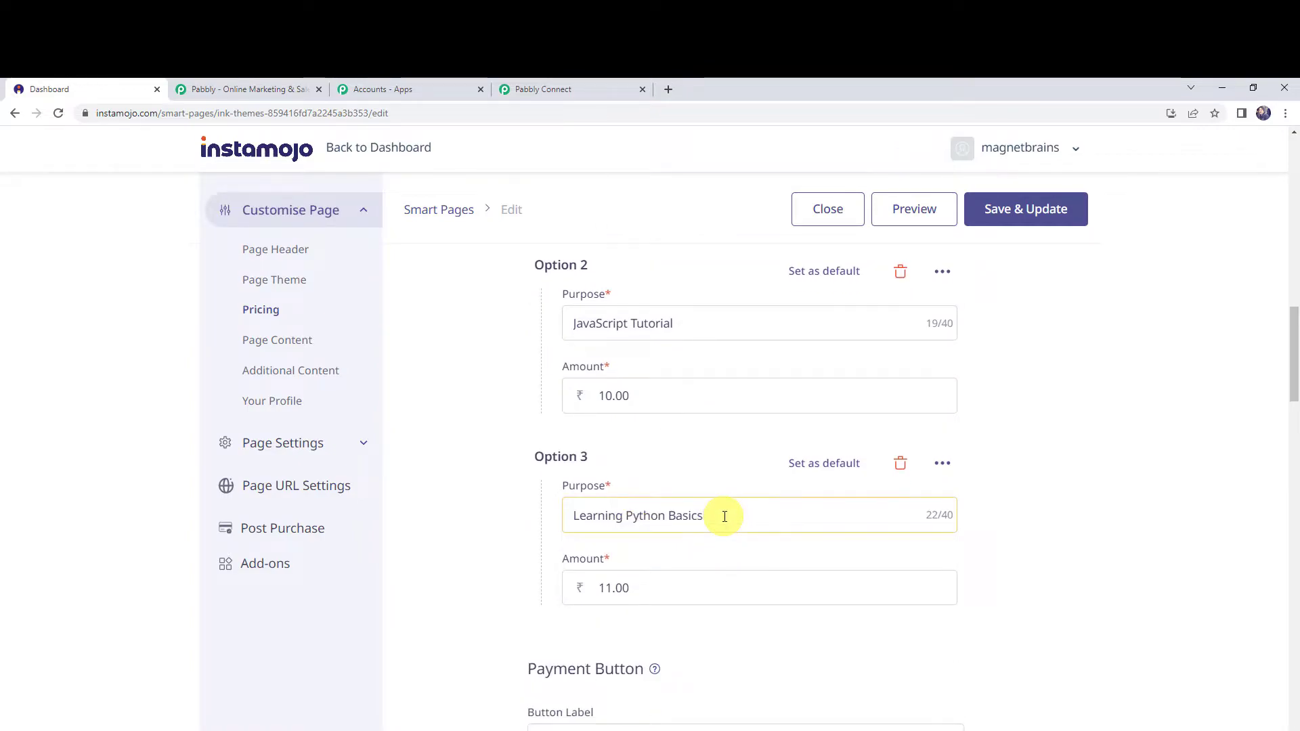
left_click(644, 595)
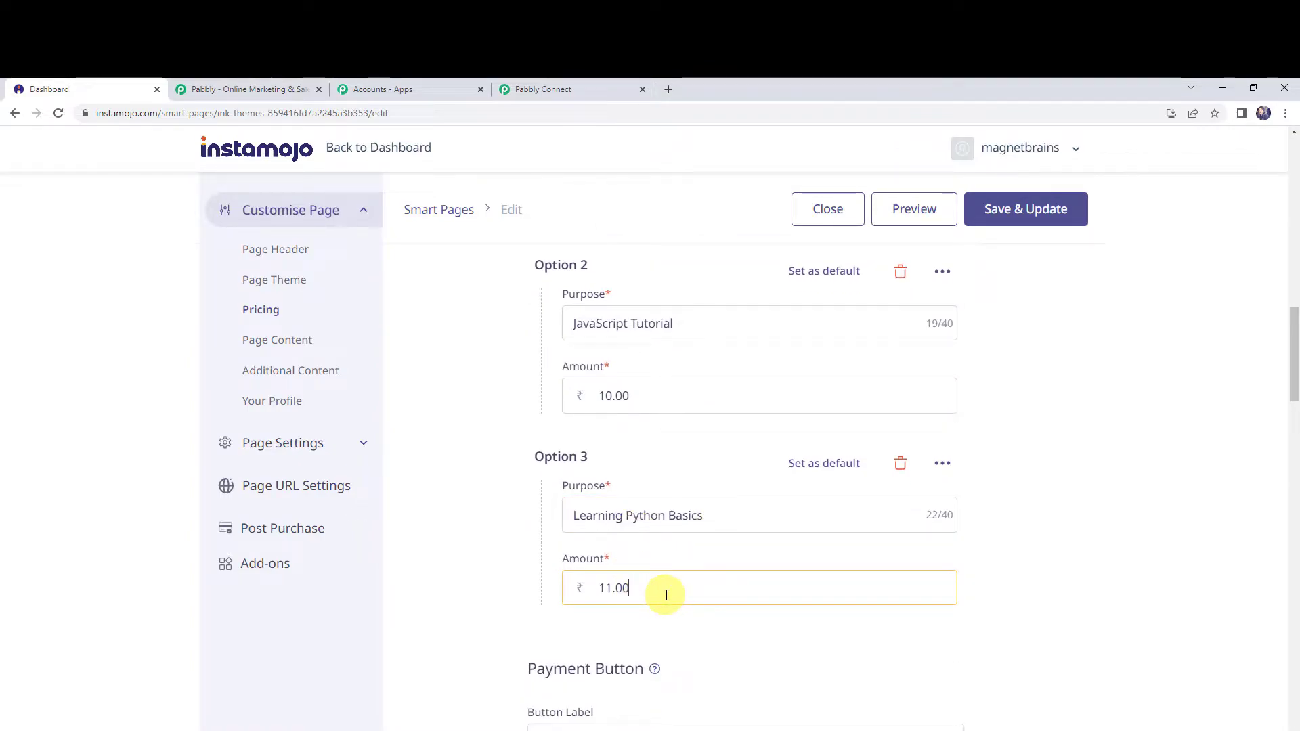
left_click_drag(665, 593, 554, 588)
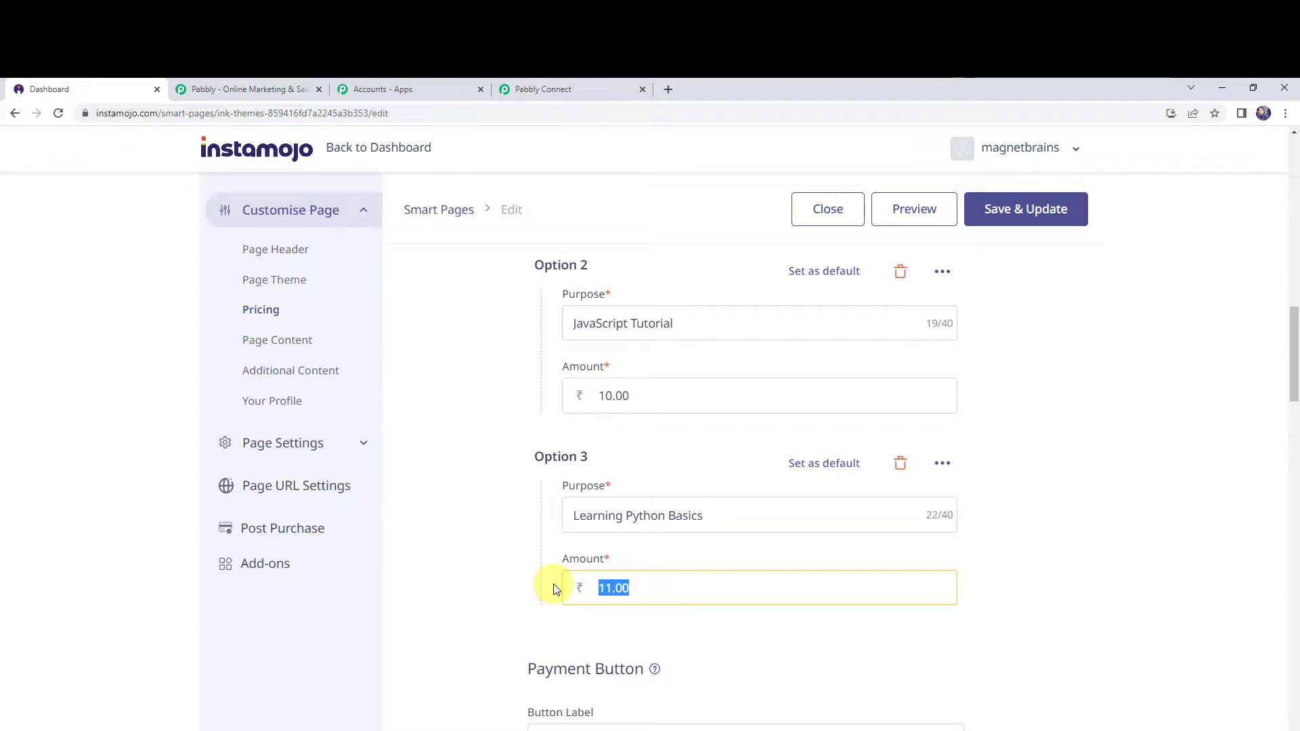
scroll(731, 510, "down", 5)
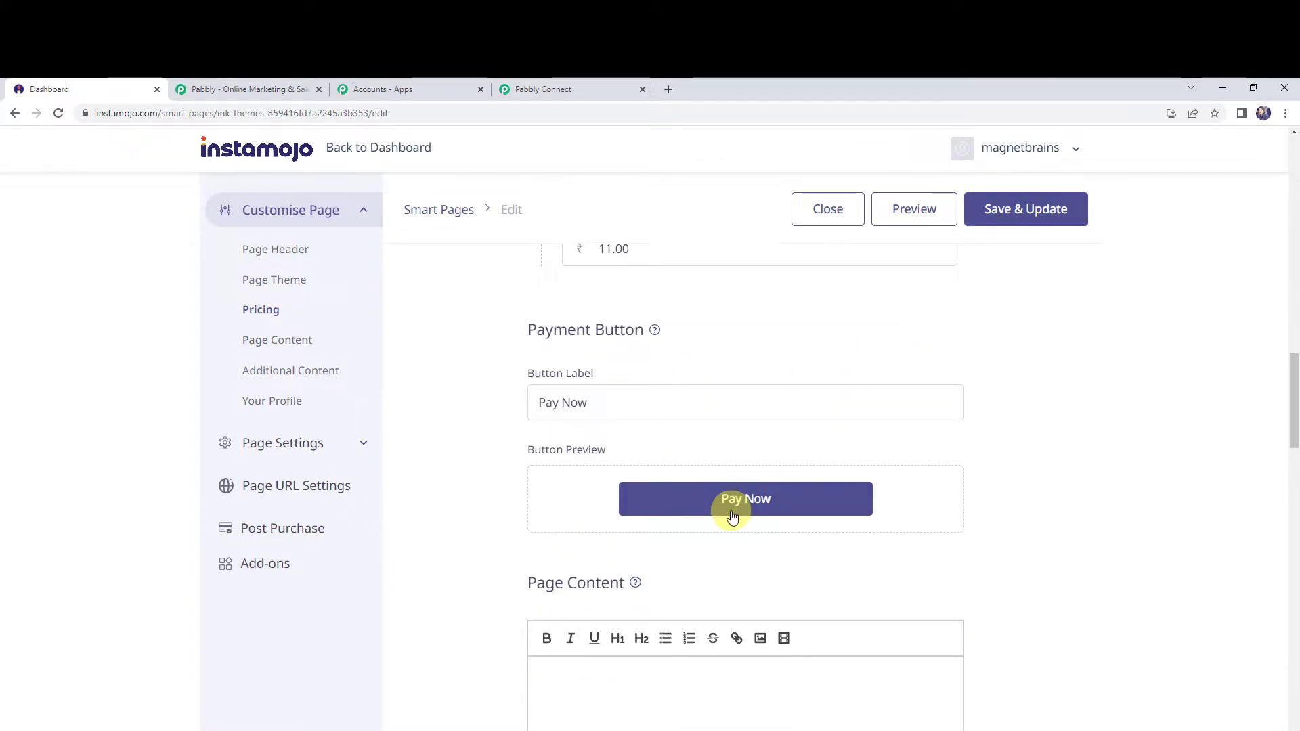
scroll(731, 516, "down", 10)
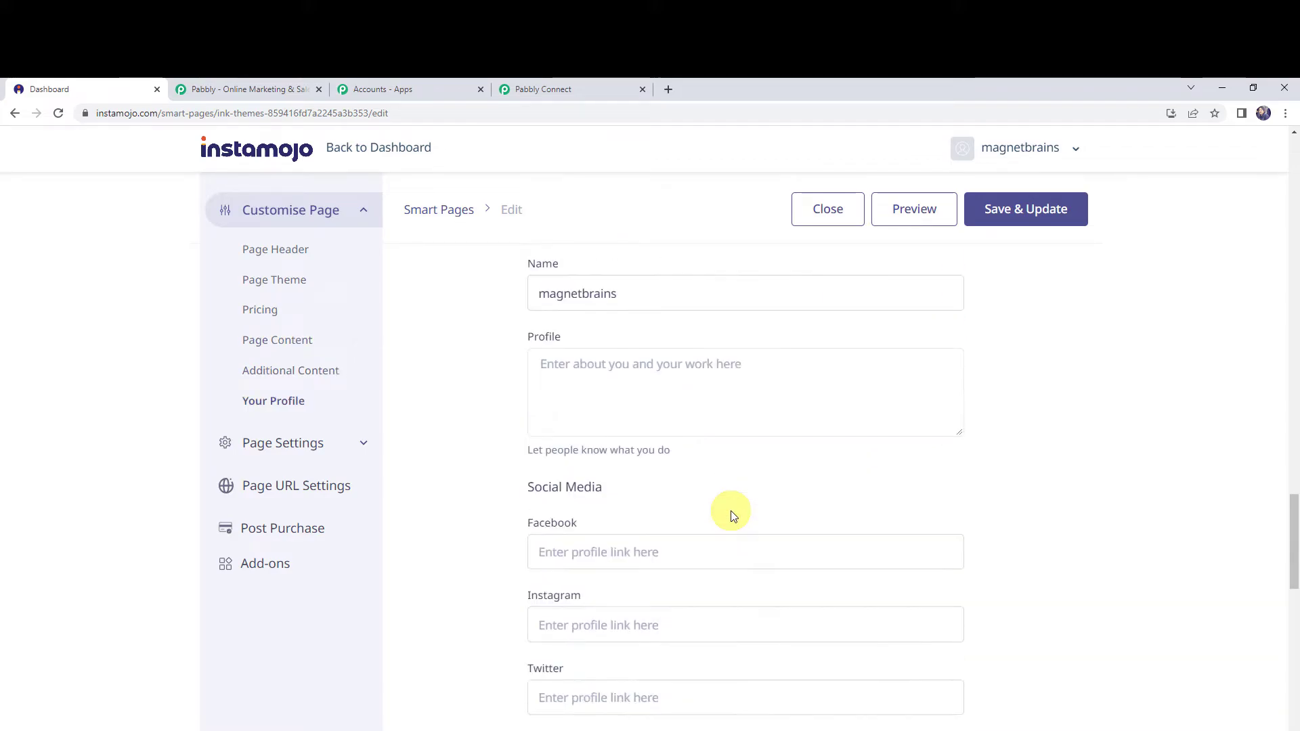
Enable Add Webhook in the page settings, paste the copied Pabbly webhook URL, and save and update the smart page.
scroll(733, 516, "down", 4)
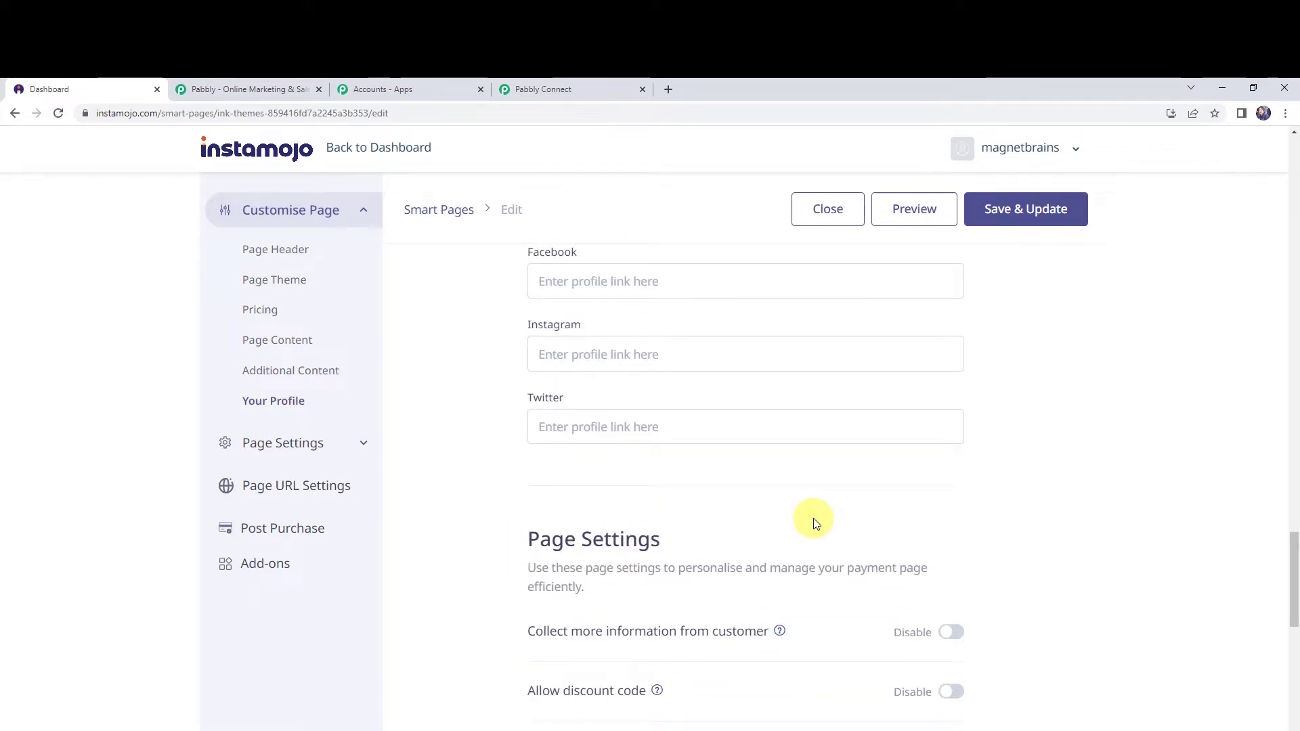
scroll(814, 522, "down", 6)
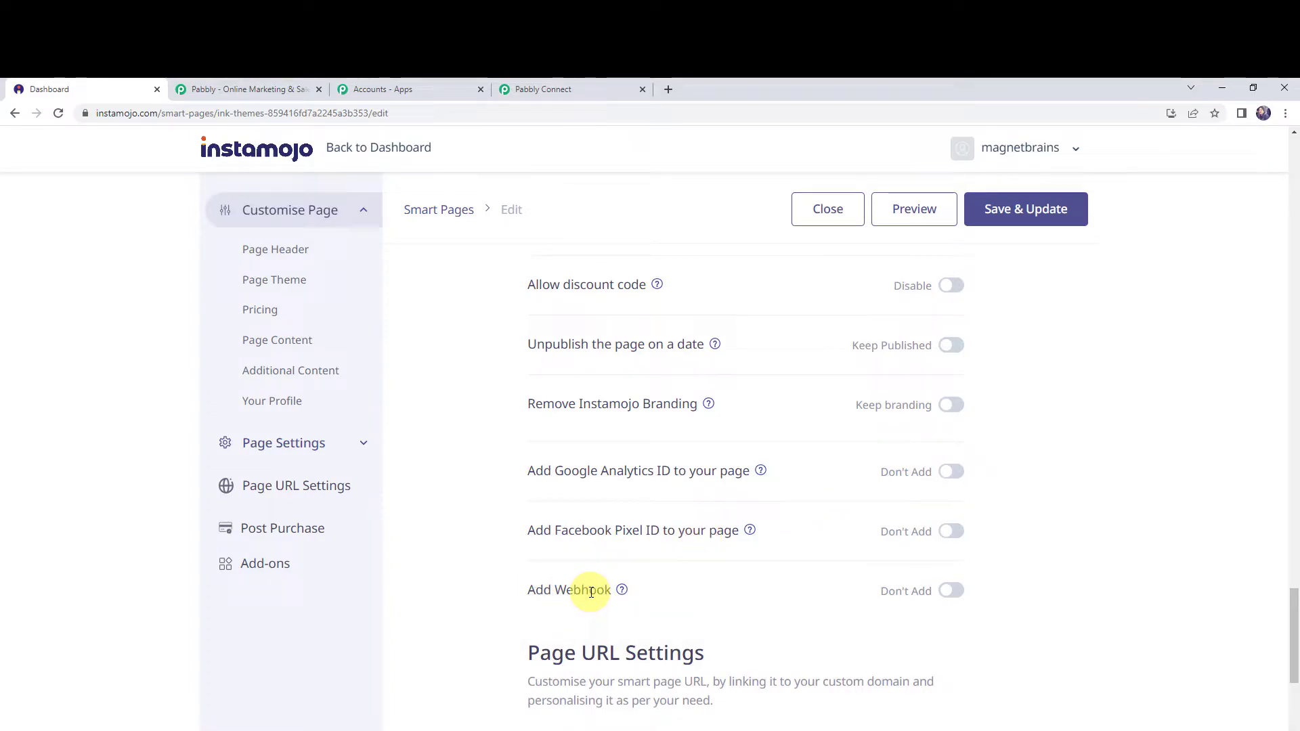
left_click(952, 593)
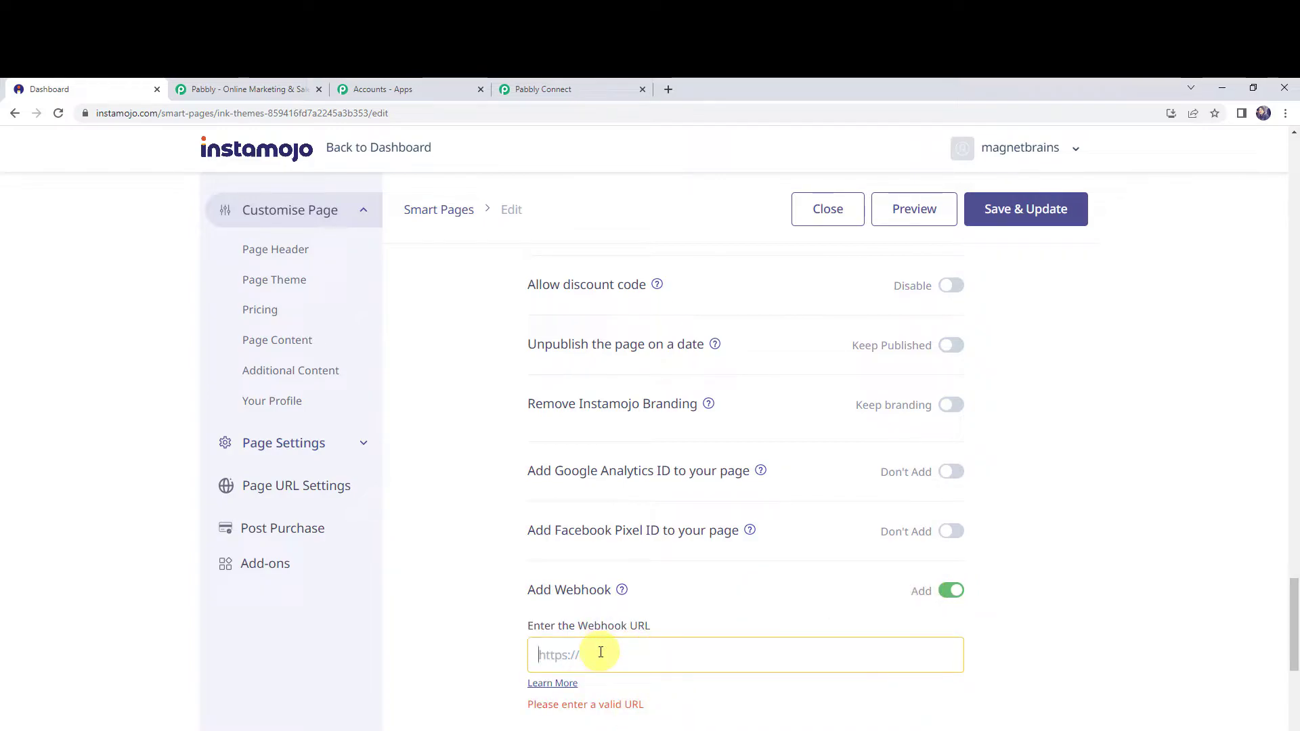
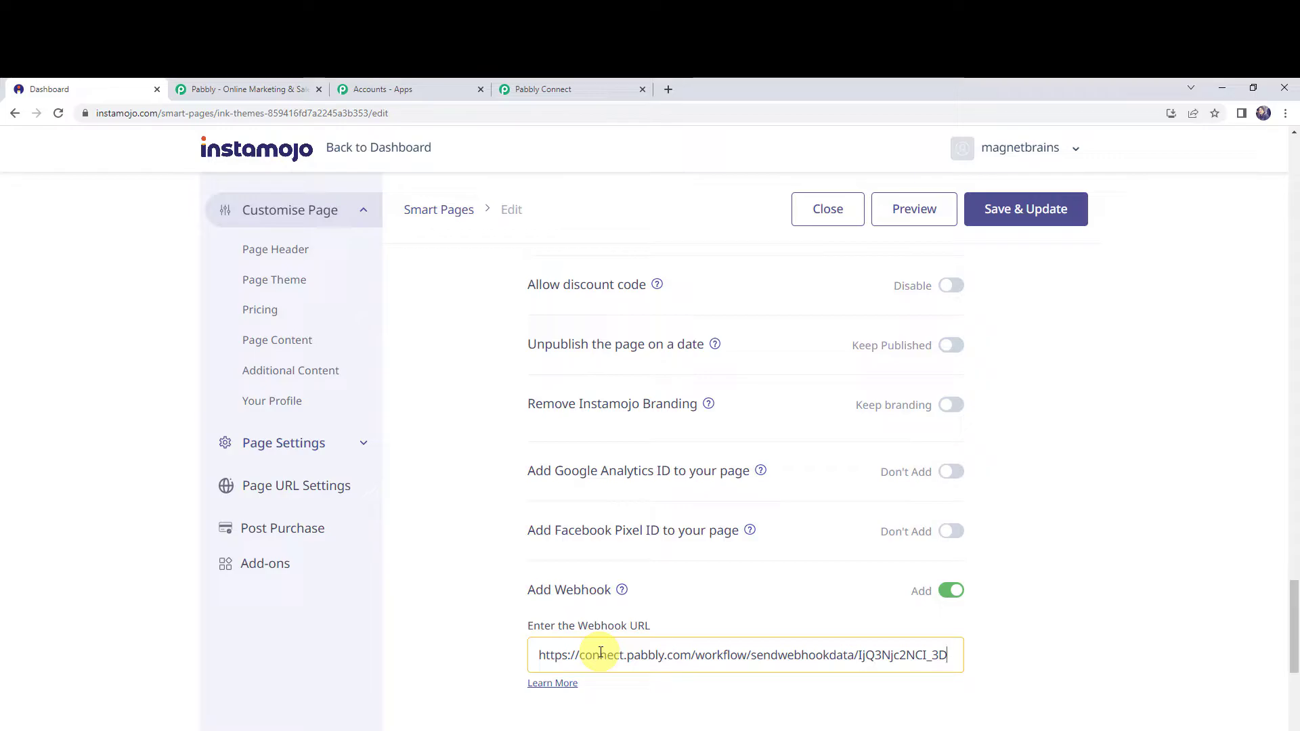
left_click(1057, 219)
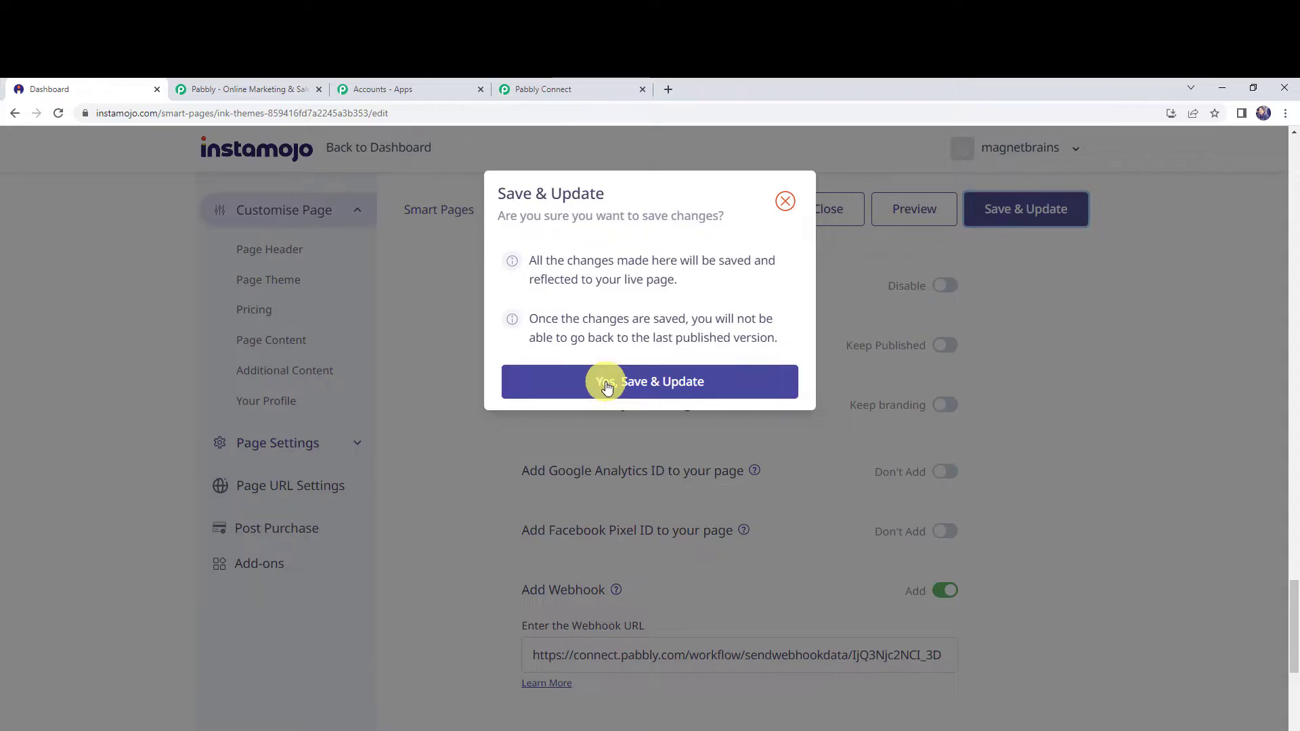
left_click(599, 387)
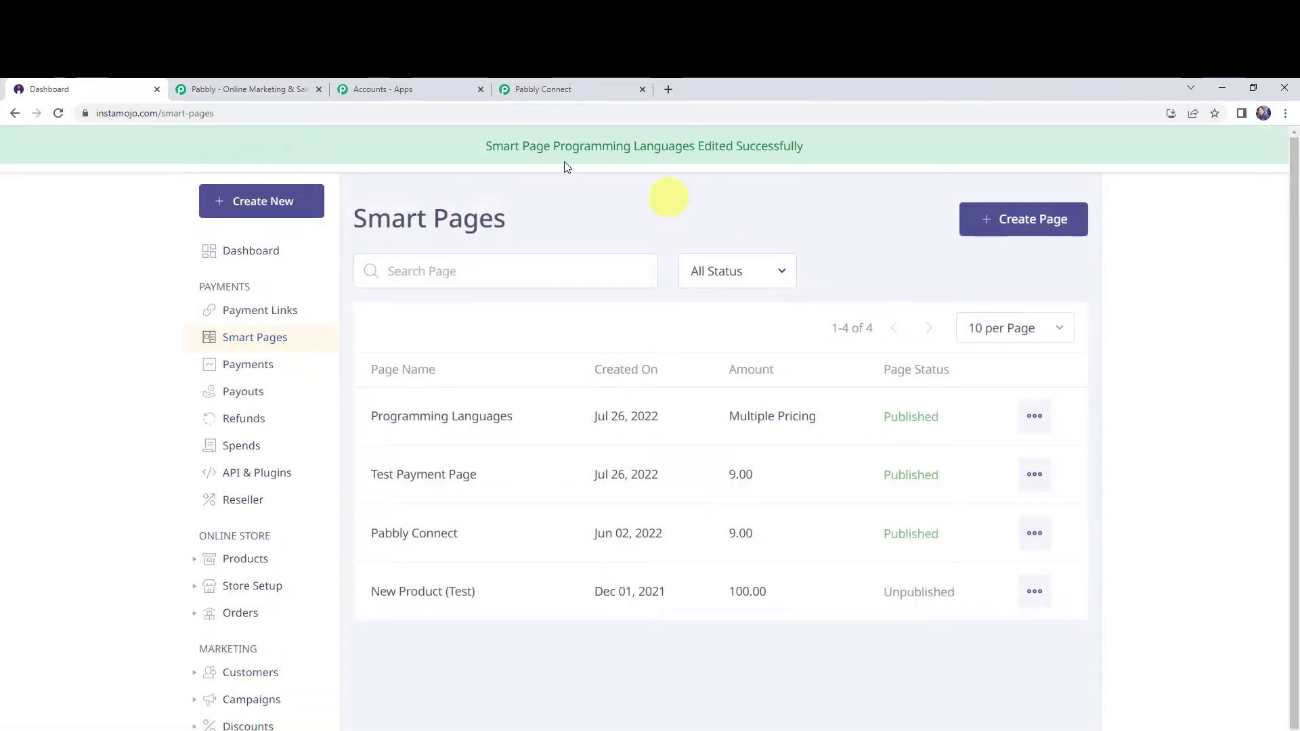
Open the live Programming Languages smart page, and in Pabbly Connect start capturing the trigger's webhook response.
left_click(1040, 424)
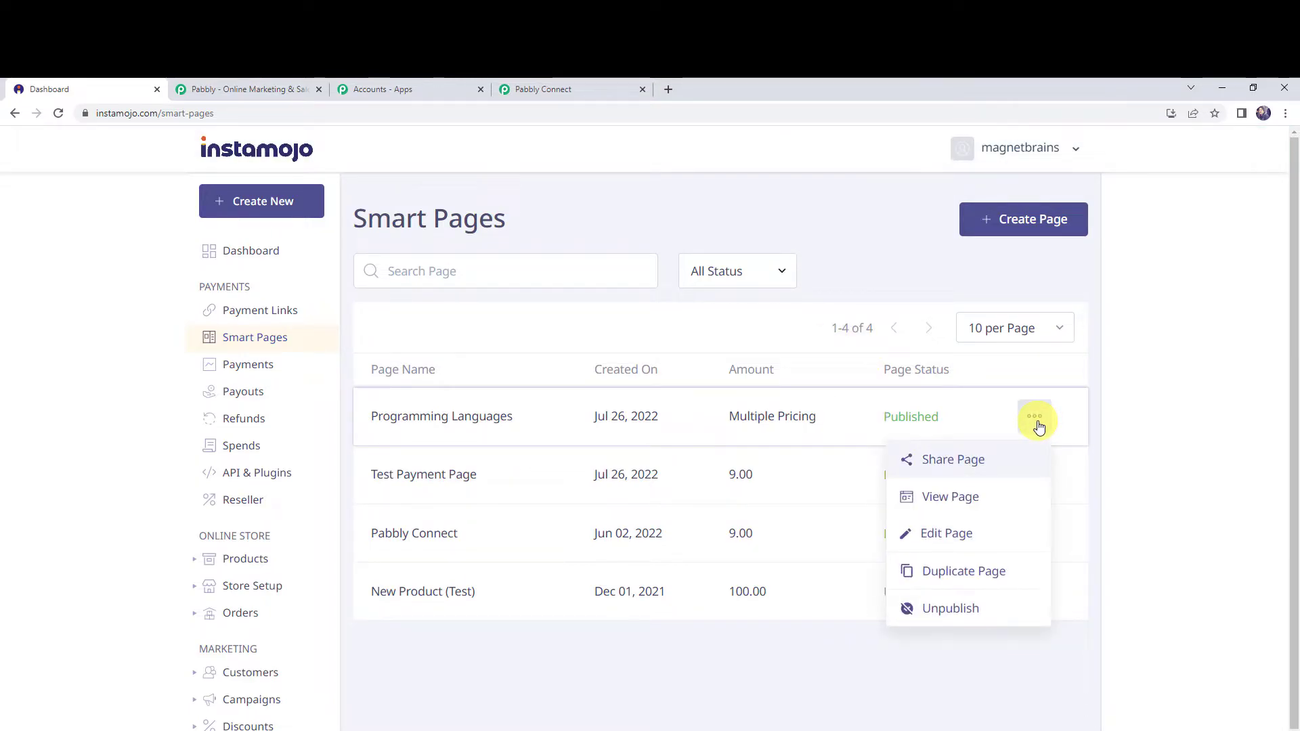
left_click(943, 500)
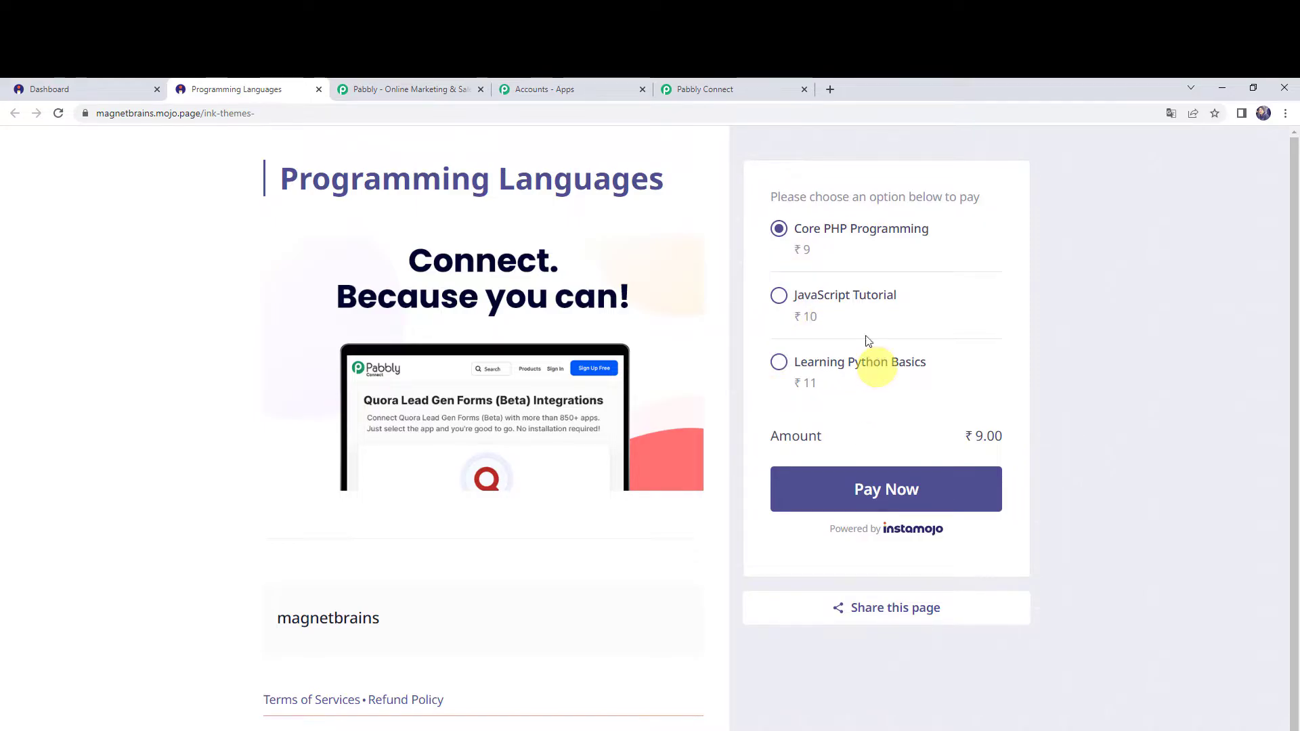
left_click(731, 93)
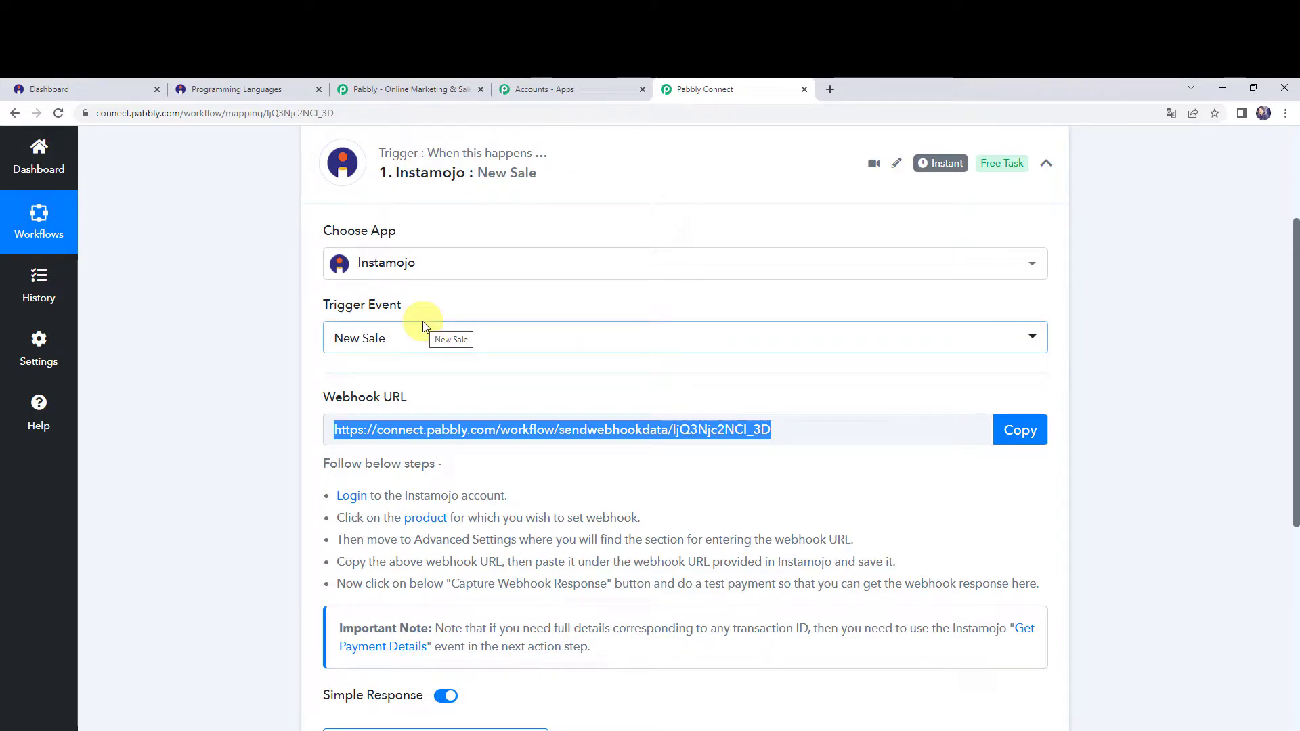
scroll(232, 464, "down", 2)
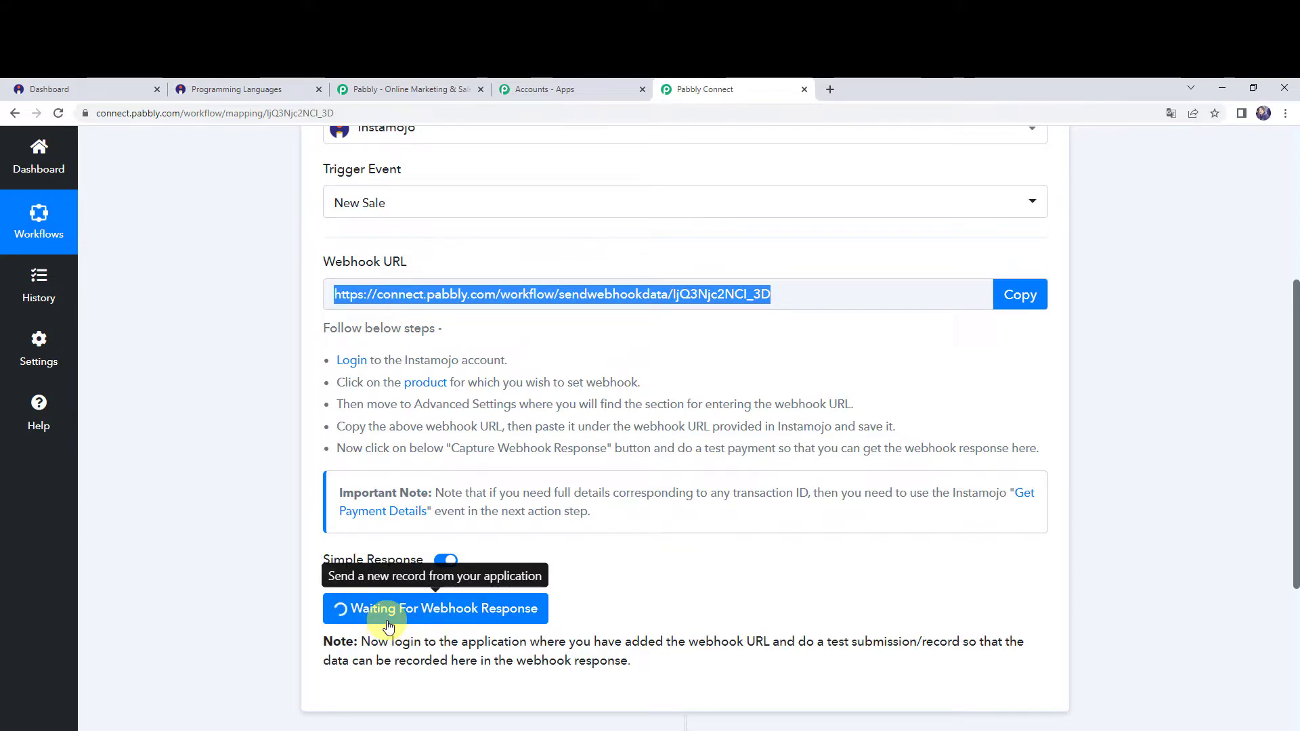
Return to the smart page and pay for Core PHP Programming, entering the customer's first name, last name, email and mobile number.
left_click(242, 86)
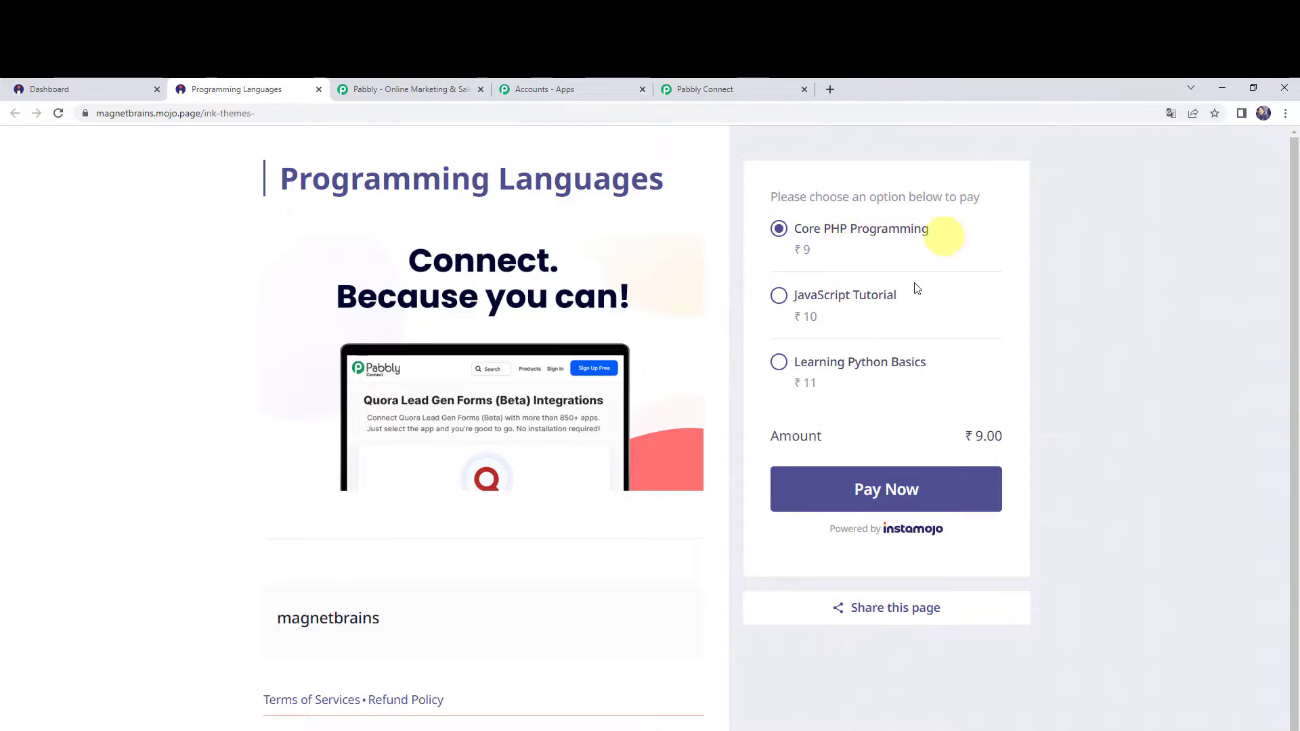
left_click(847, 501)
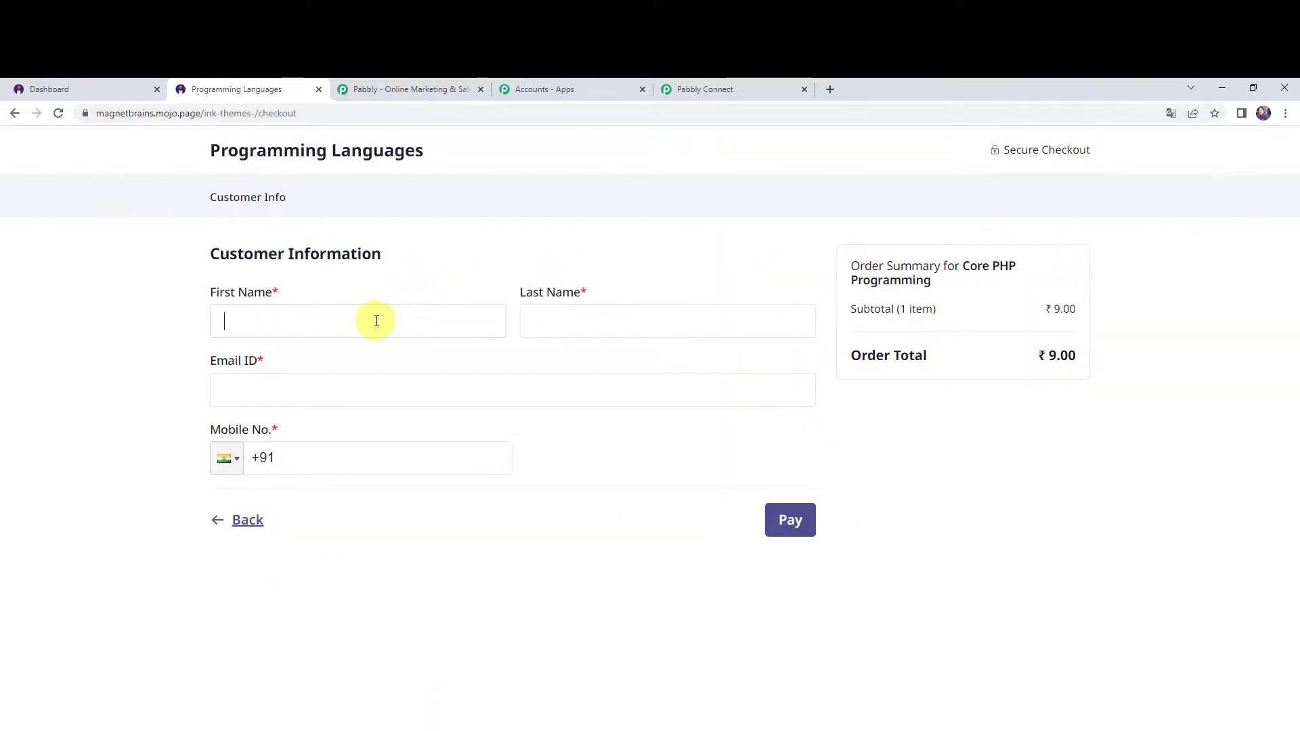
left_click(376, 321)
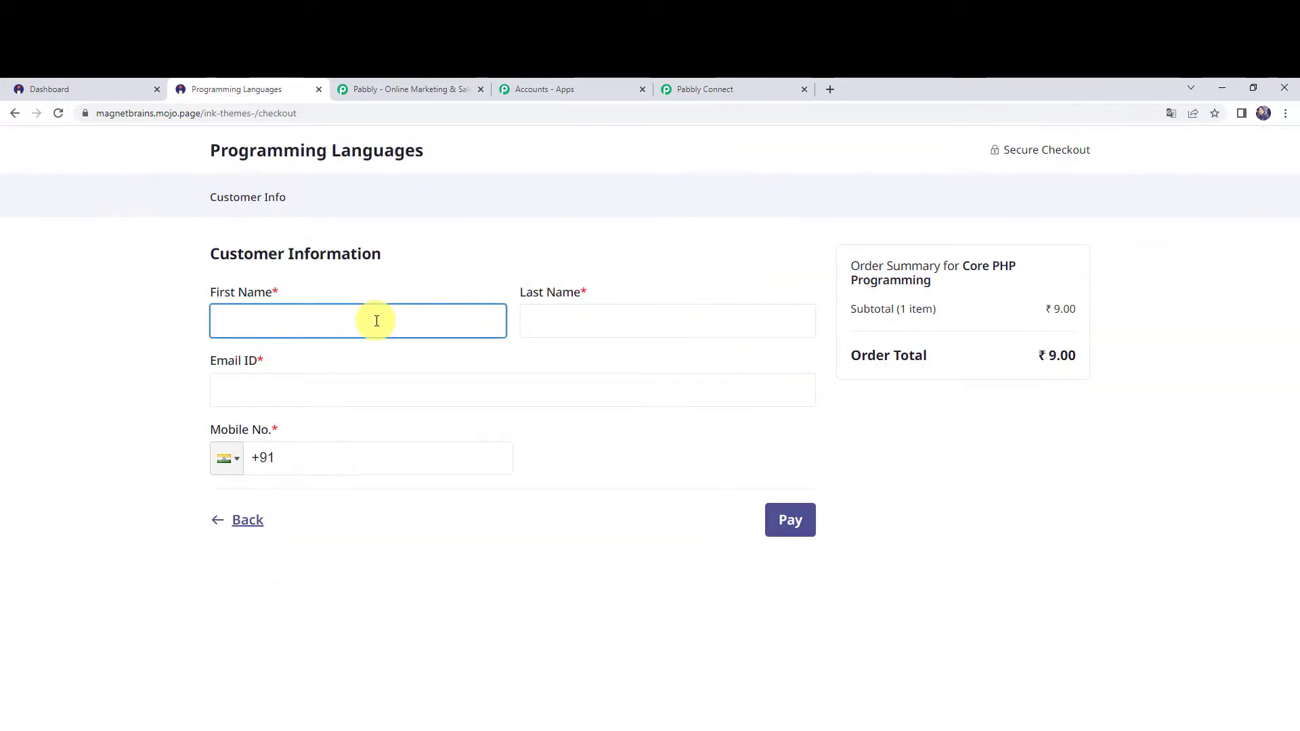
key("Tab")
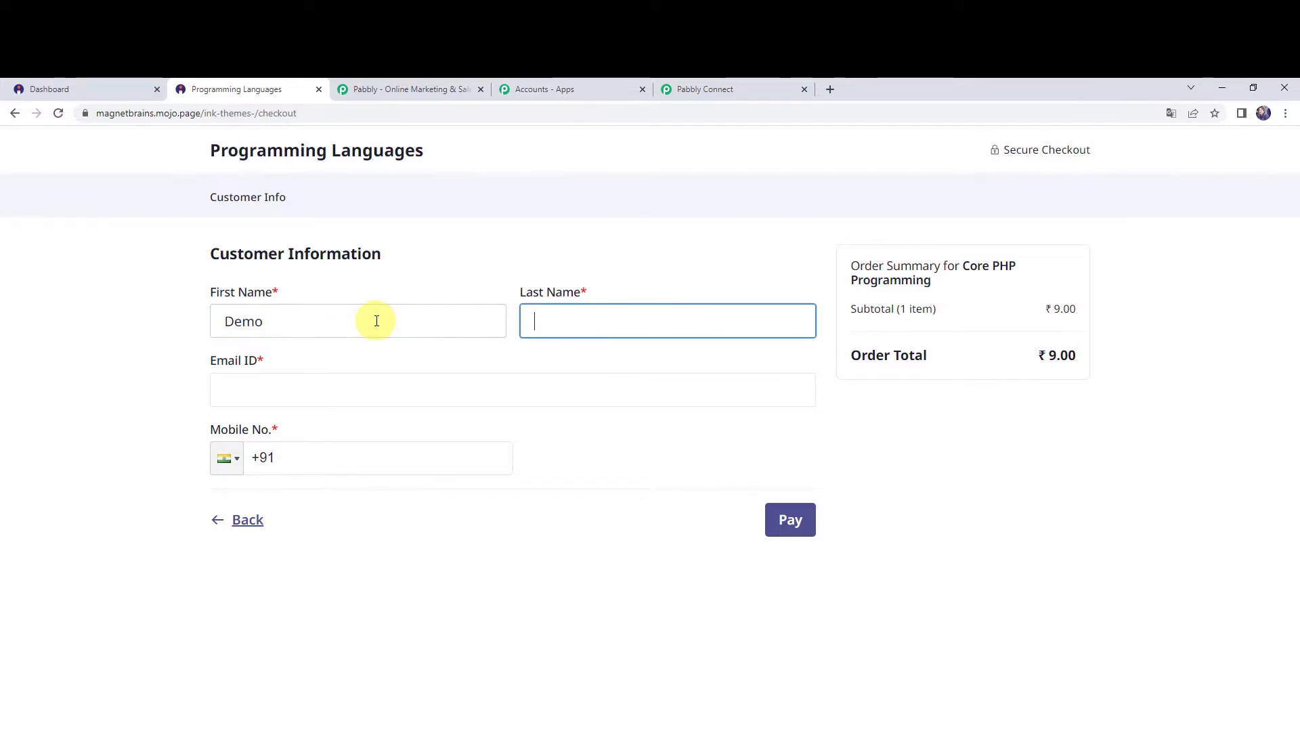
type("Name")
key("Tab")
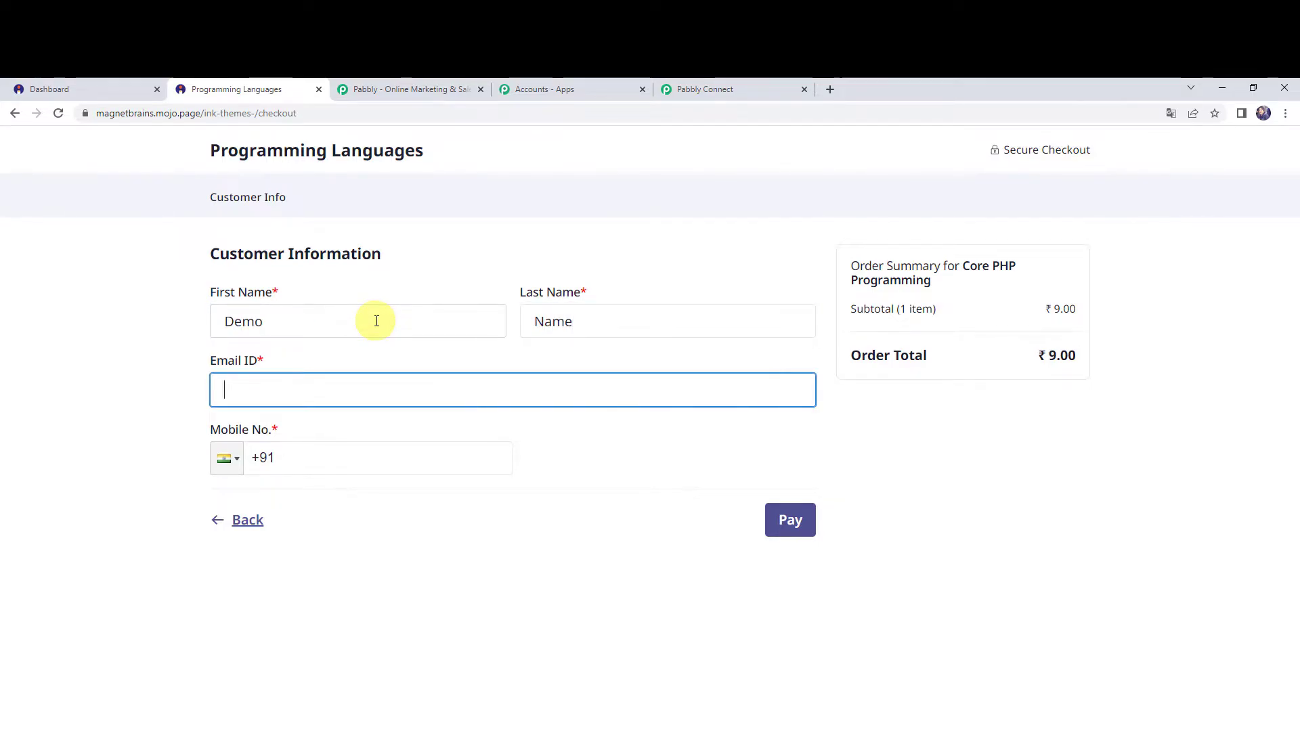
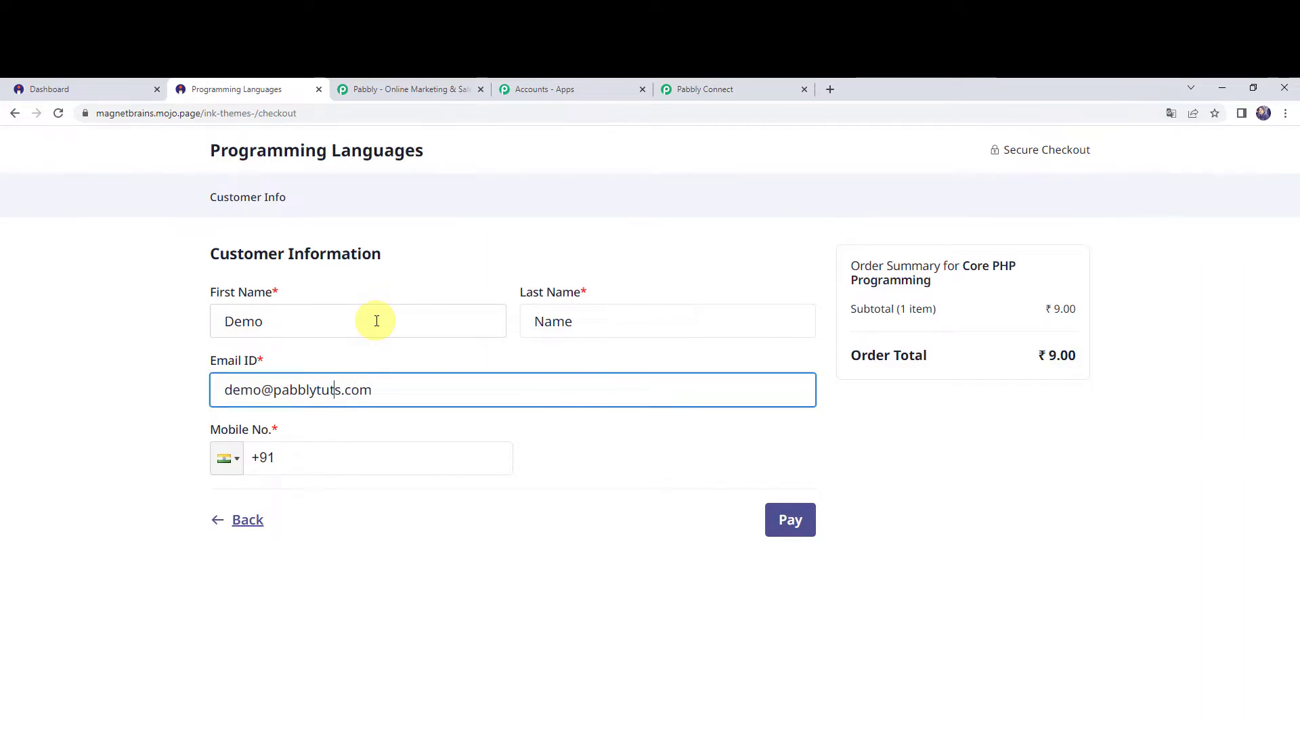
key("Tab")
type("789798")
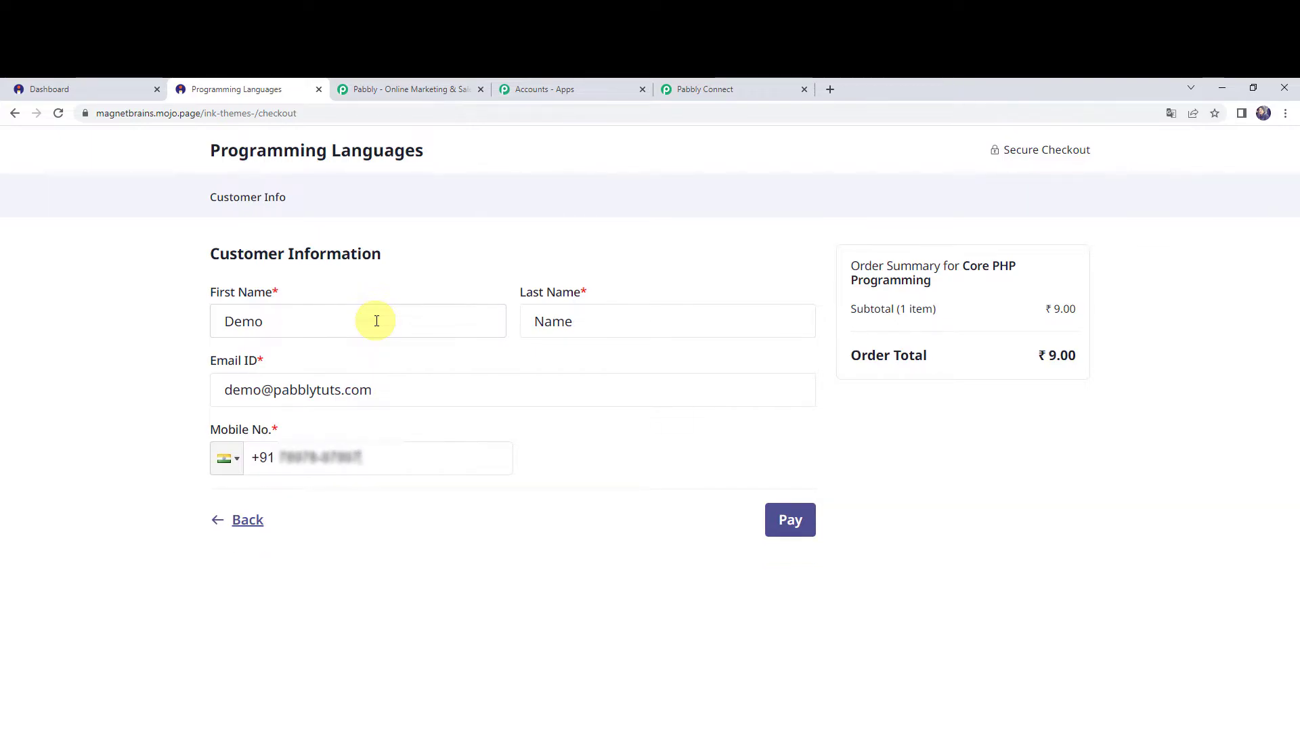
left_click(794, 525)
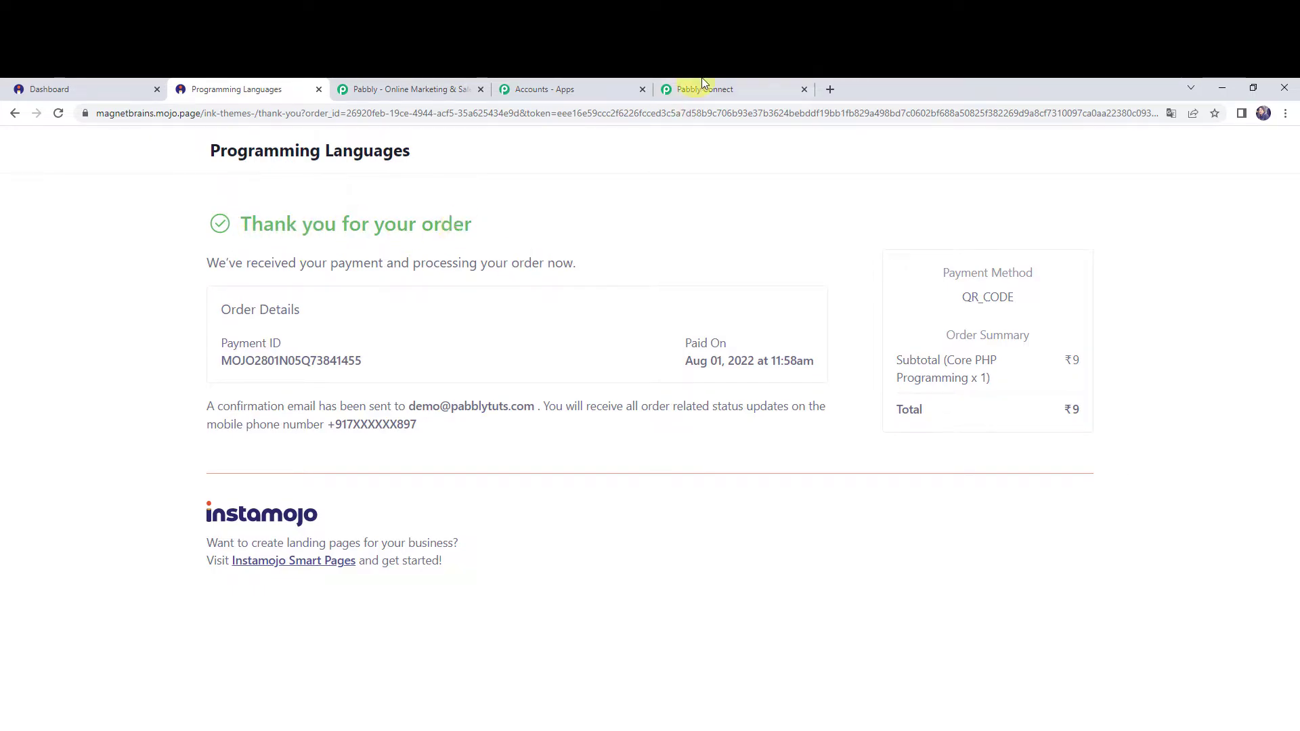
Switch to Pabbly Connect and examine the payment fields in the webhook response received from the test purchase.
left_click(722, 85)
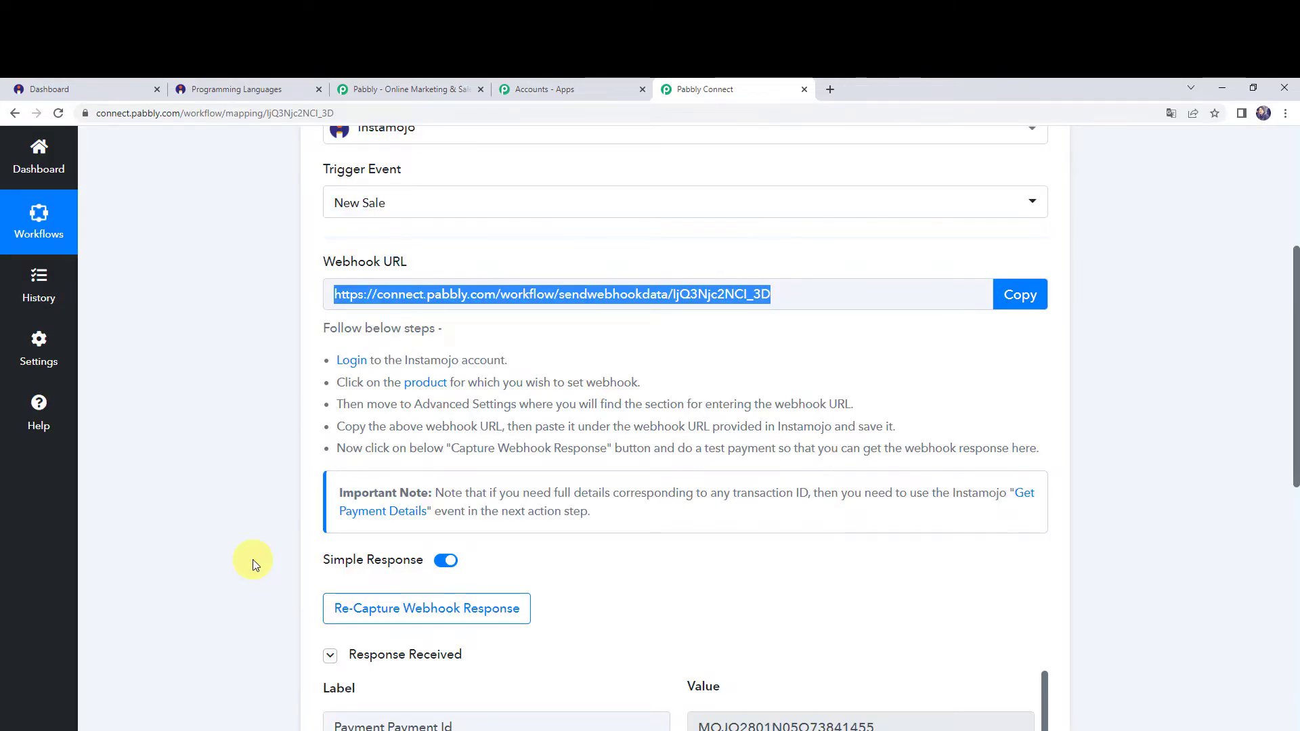
scroll(253, 559, "down", 4)
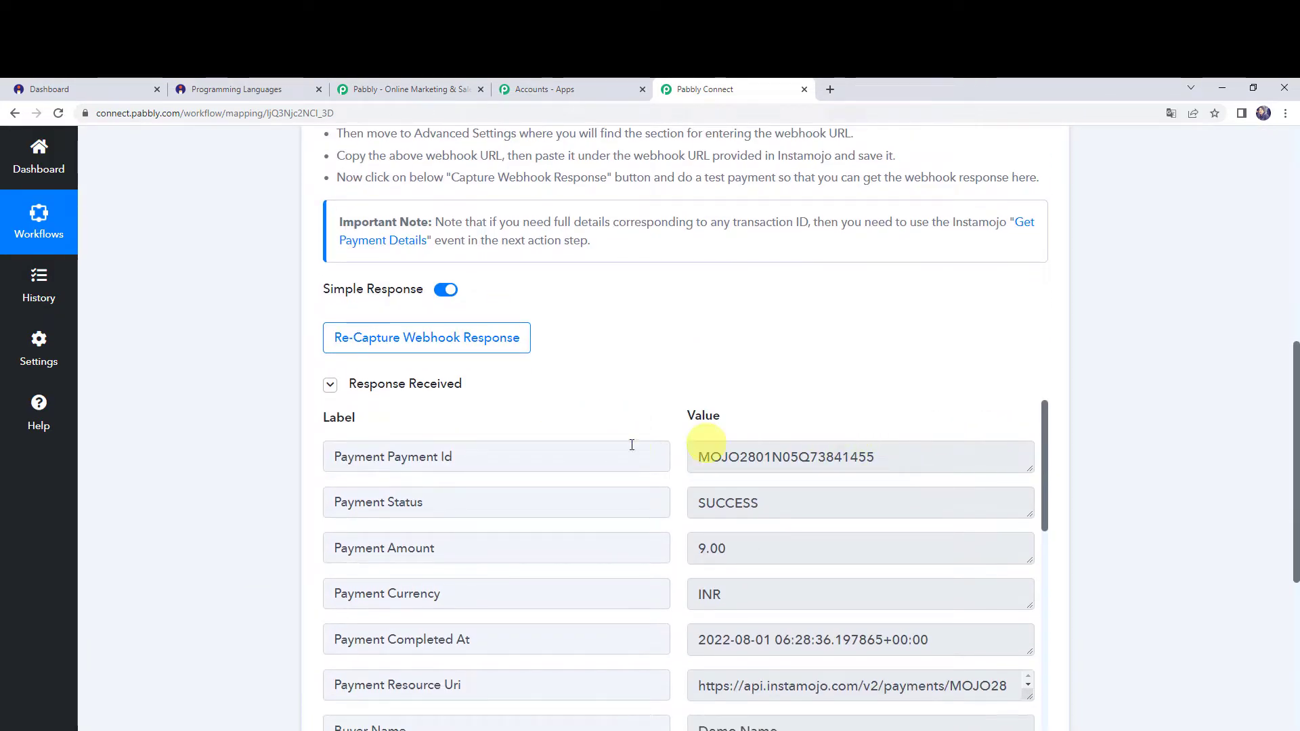
scroll(516, 421, "down", 2)
scroll(212, 499, "up", 2)
scroll(214, 500, "down", 1)
scroll(212, 497, "down", 3)
scroll(212, 494, "up", 1)
scroll(444, 421, "up", 2)
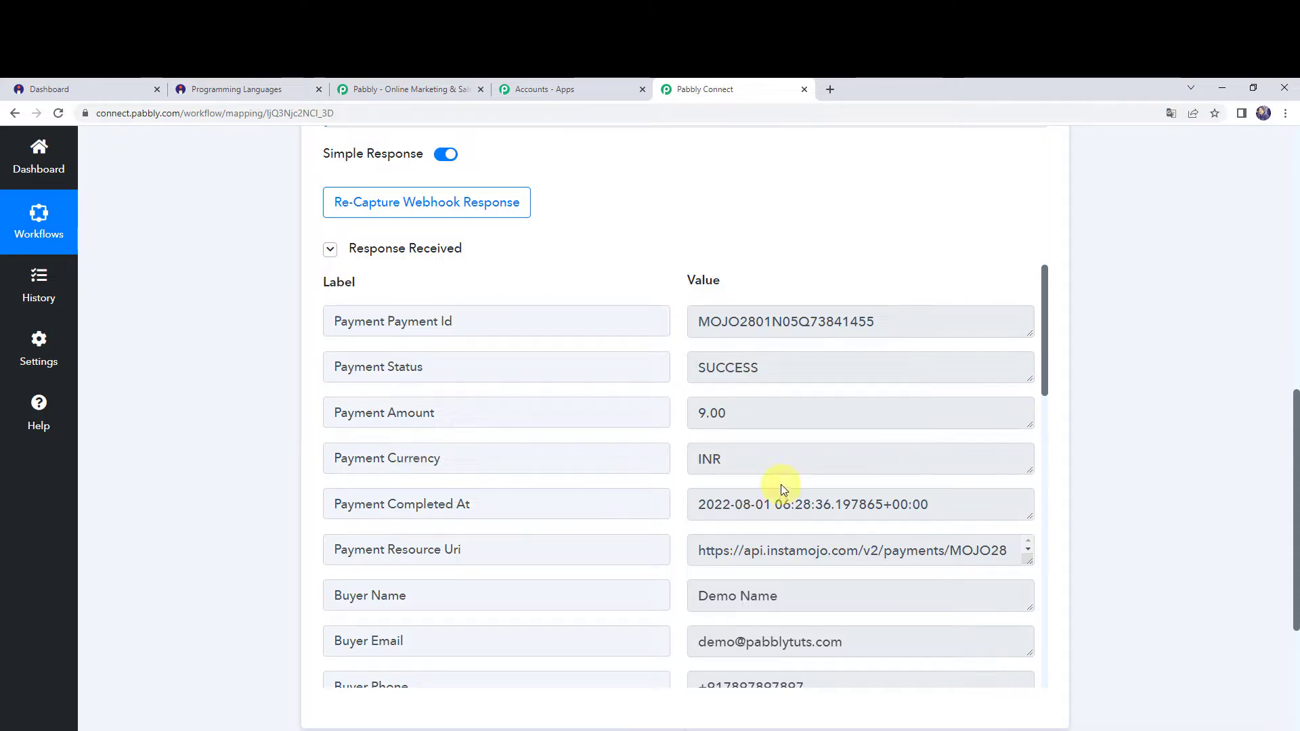
scroll(779, 486, "down", 1)
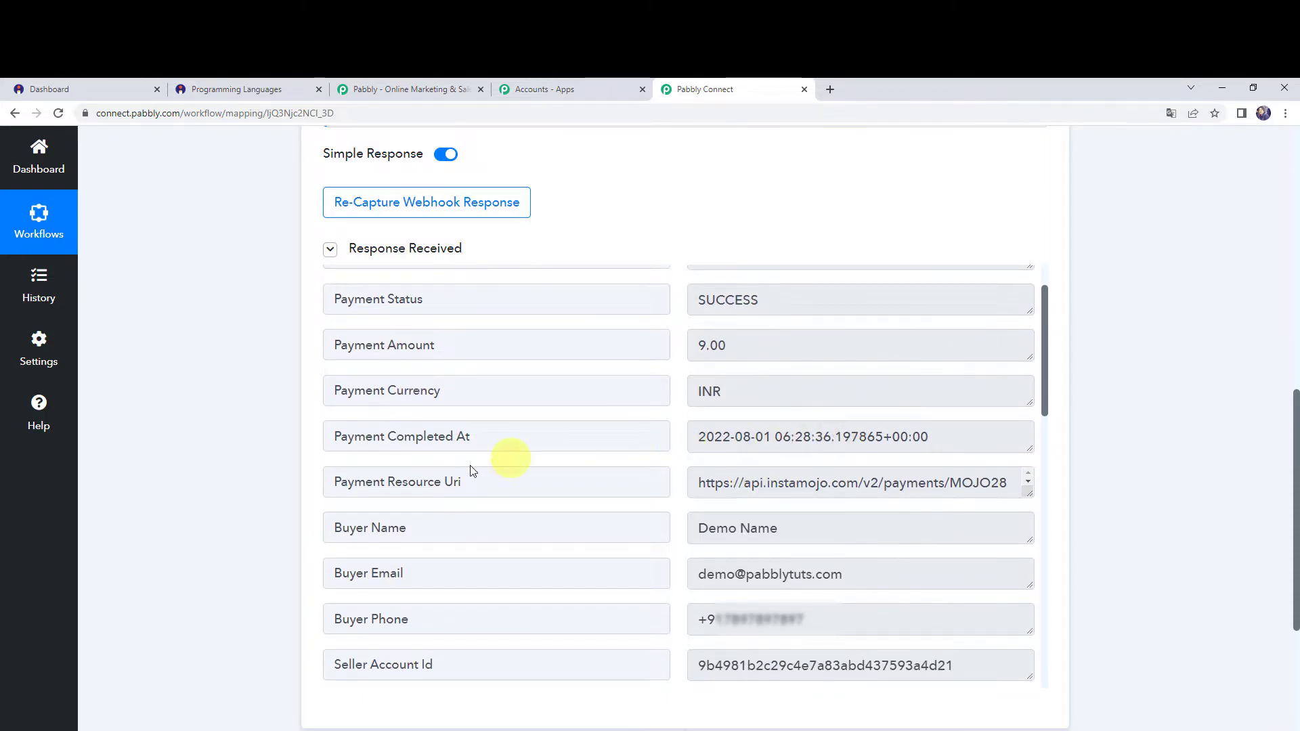
Check the buyer name, email, phone and purchased product in the captured webhook response.
scroll(458, 478, "down", 3)
left_click_drag(798, 392, 572, 394)
left_click(416, 432)
left_click(790, 432)
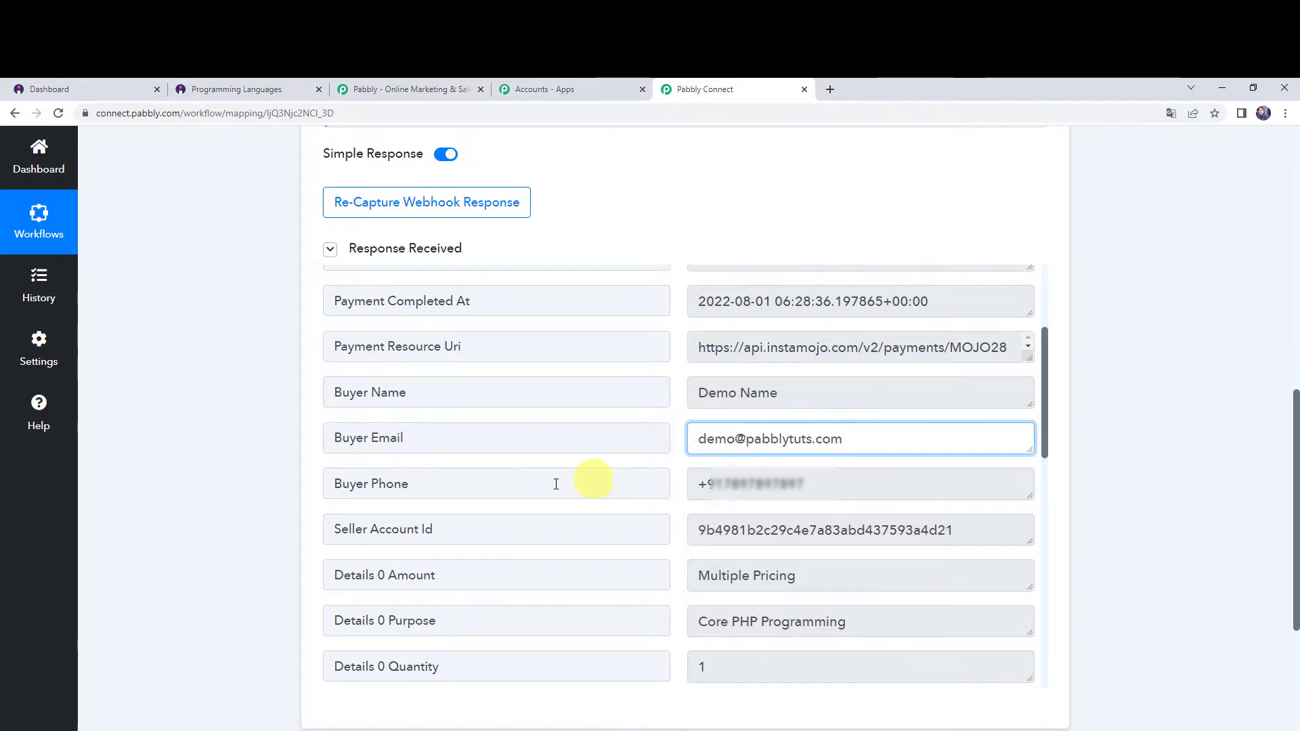
left_click_drag(843, 486, 697, 486)
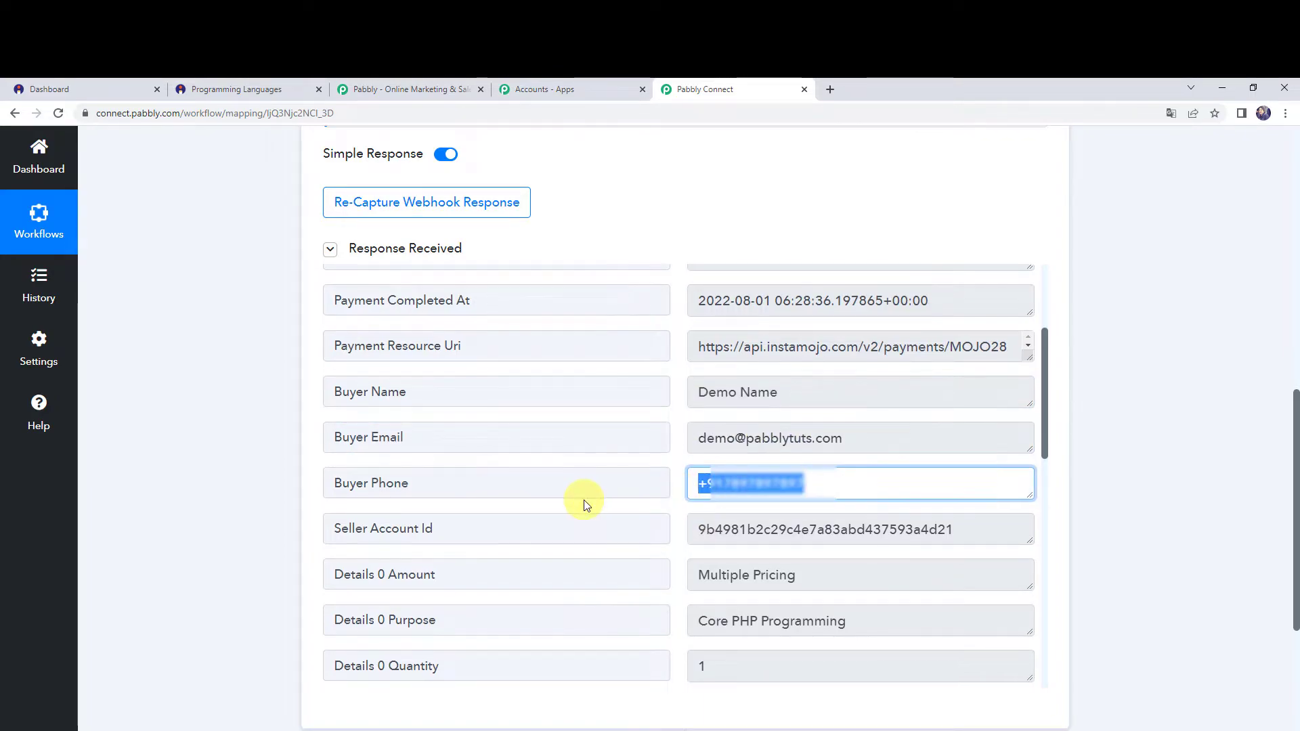
scroll(584, 500, "down", 3)
left_click_drag(890, 416, 610, 405)
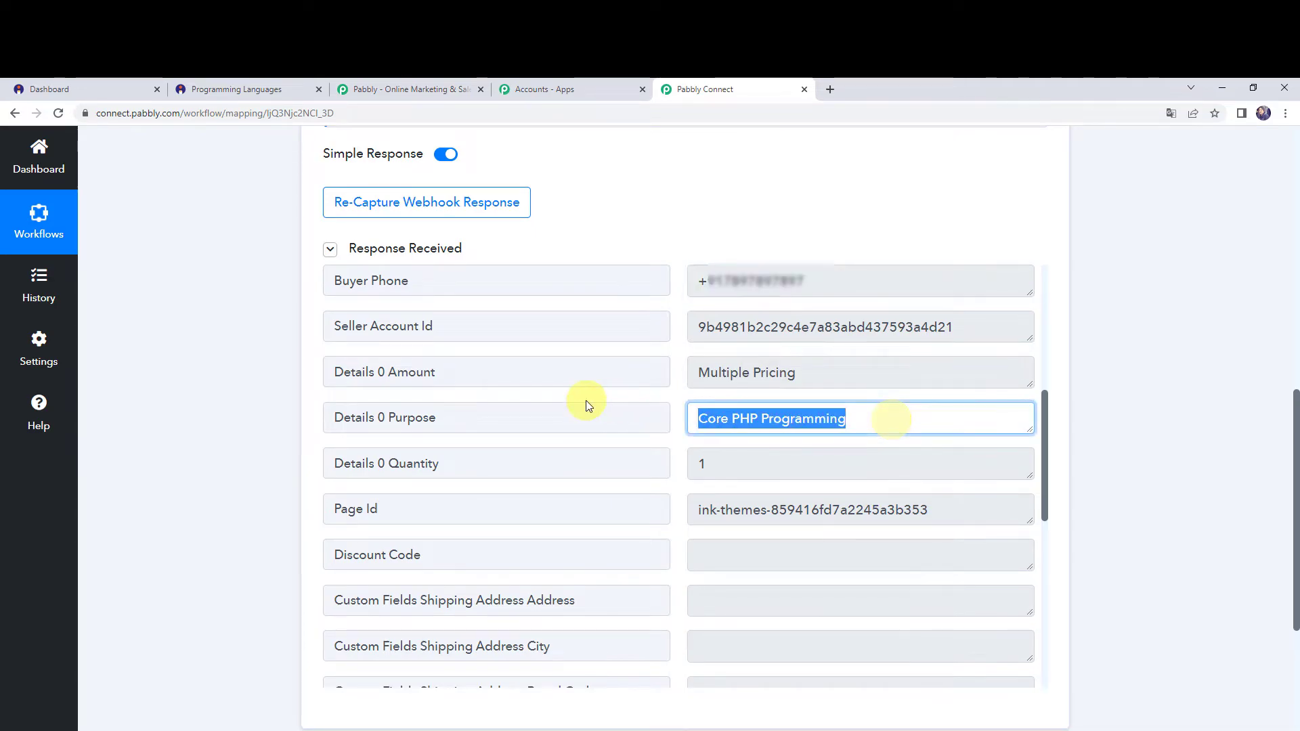
scroll(588, 405, "down", 3)
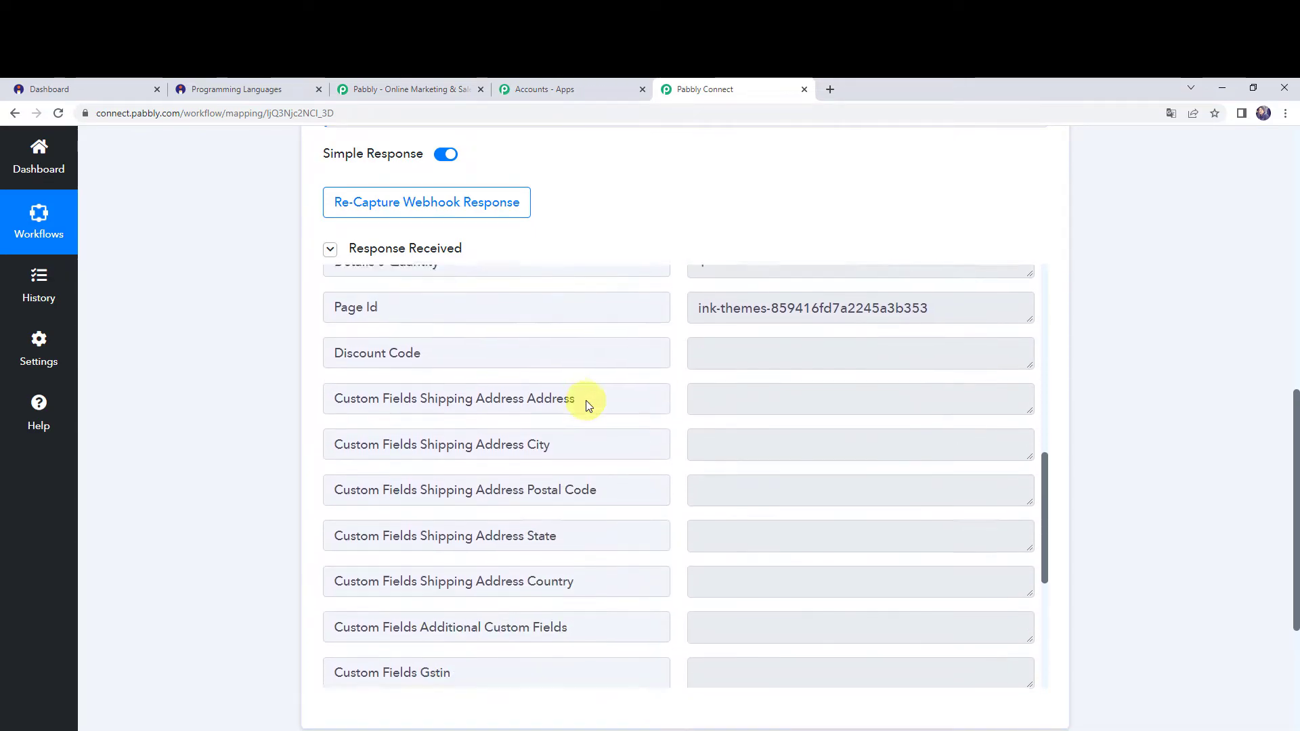
scroll(587, 405, "up", 5)
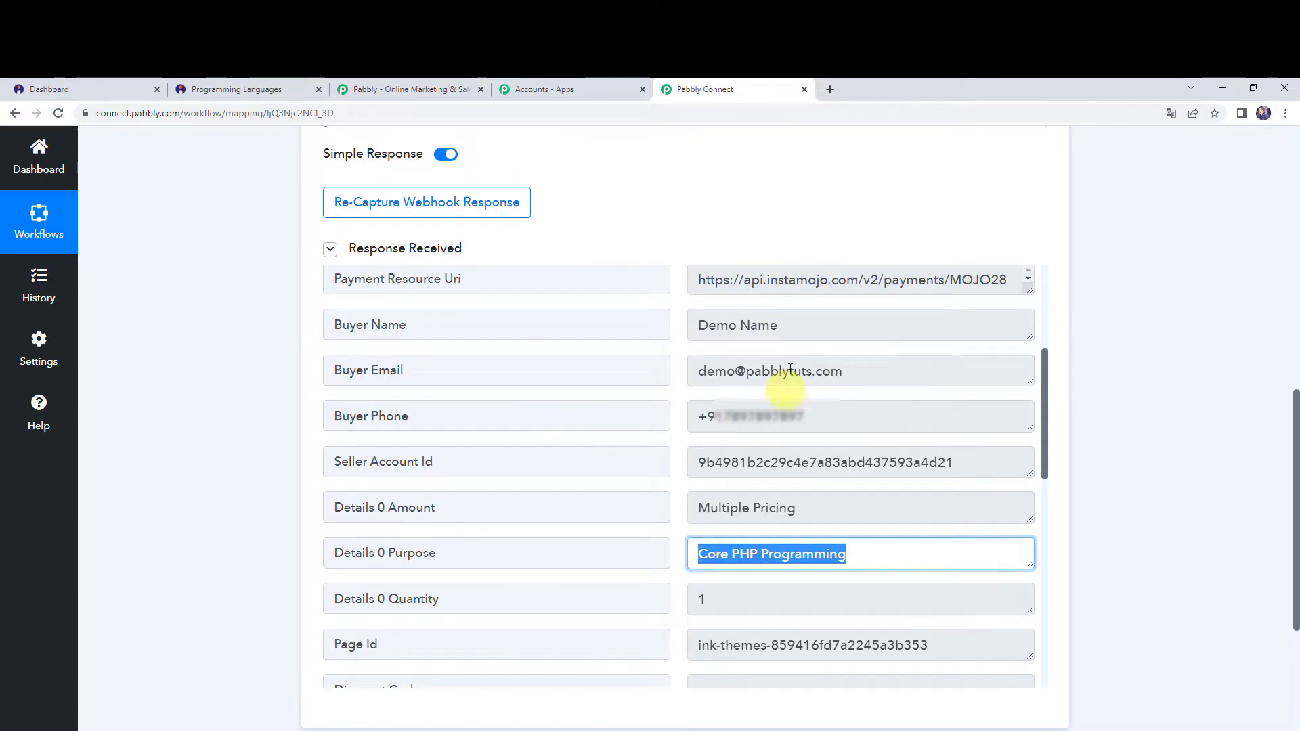
left_click(731, 326)
triple_click(731, 325)
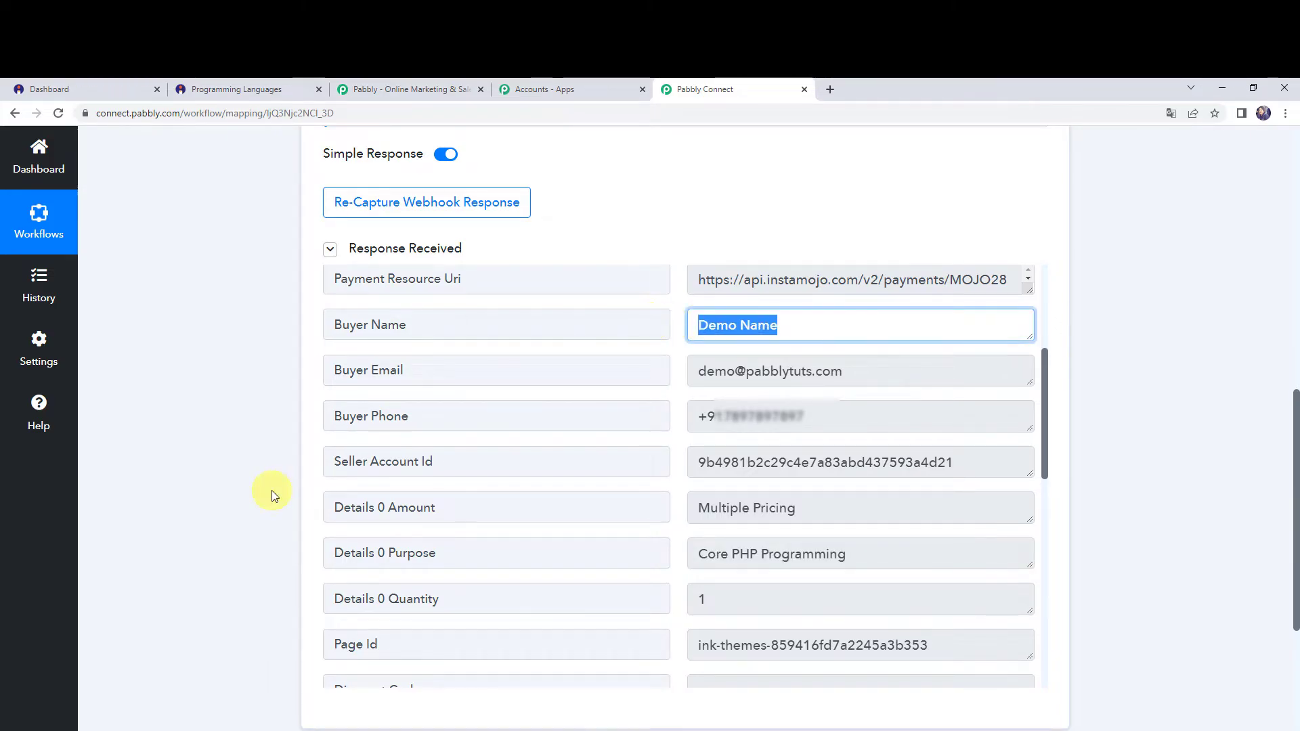
Set the workflow's action step to Pabbly Email Marketing with the Add Subscribers event.
scroll(255, 484, "down", 5)
left_click(655, 520)
scroll(653, 520, "down", 2)
left_click(522, 468)
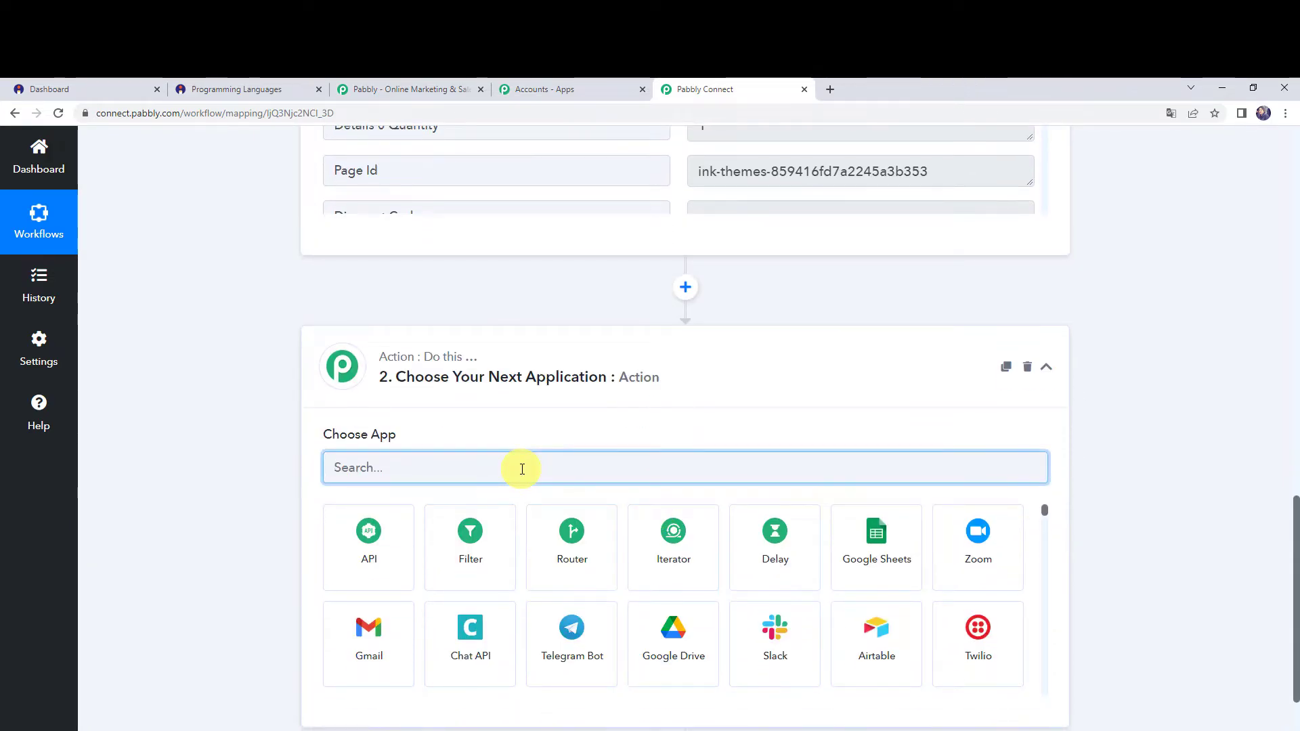
type("Paa")
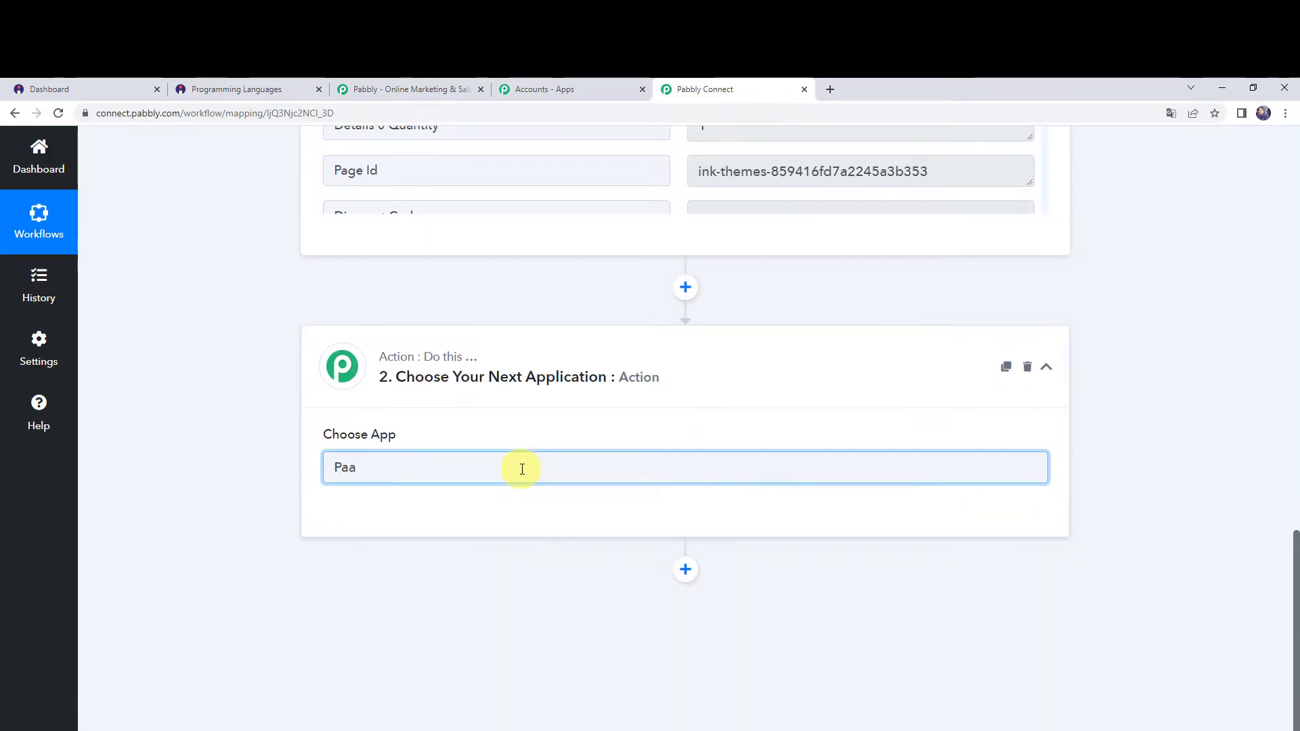
type("bbly e")
left_click(369, 538)
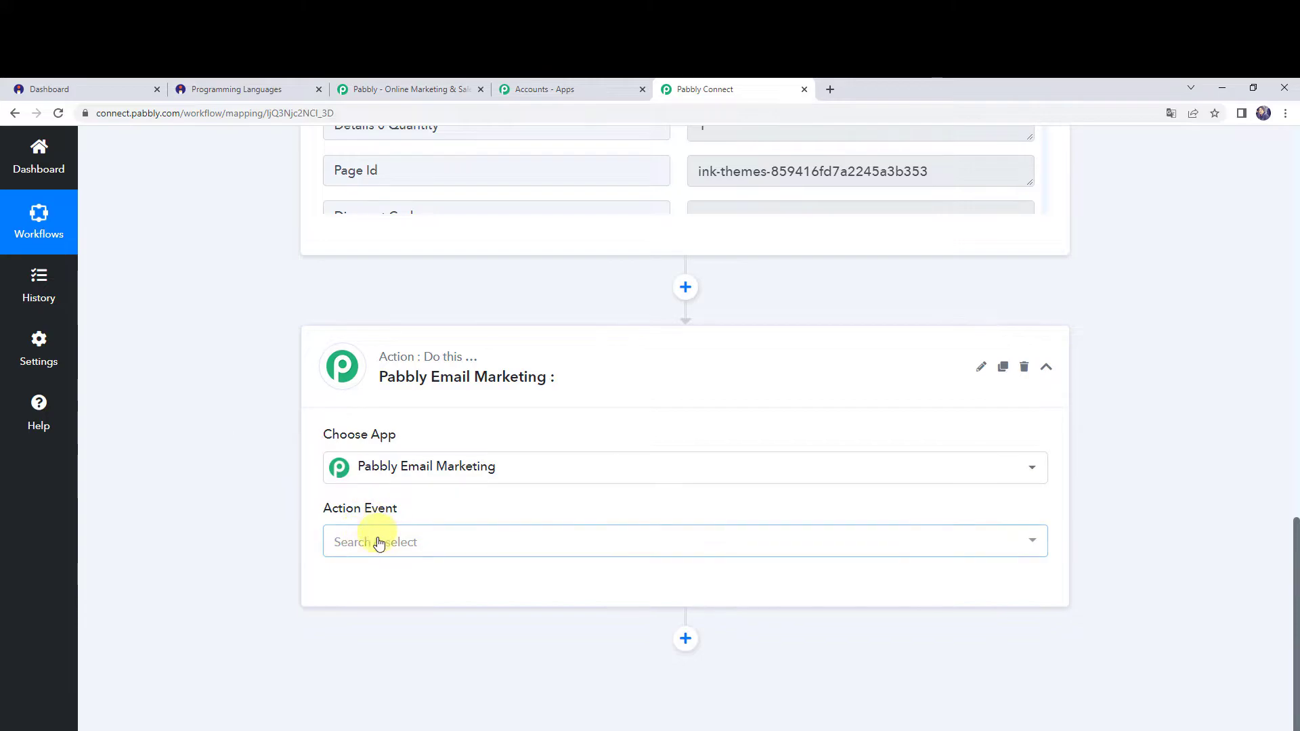
left_click(374, 540)
left_click(382, 245)
Begin adding a new Pabbly Email Marketing connection and read the instructions for finding its bearer token.
left_click(335, 589)
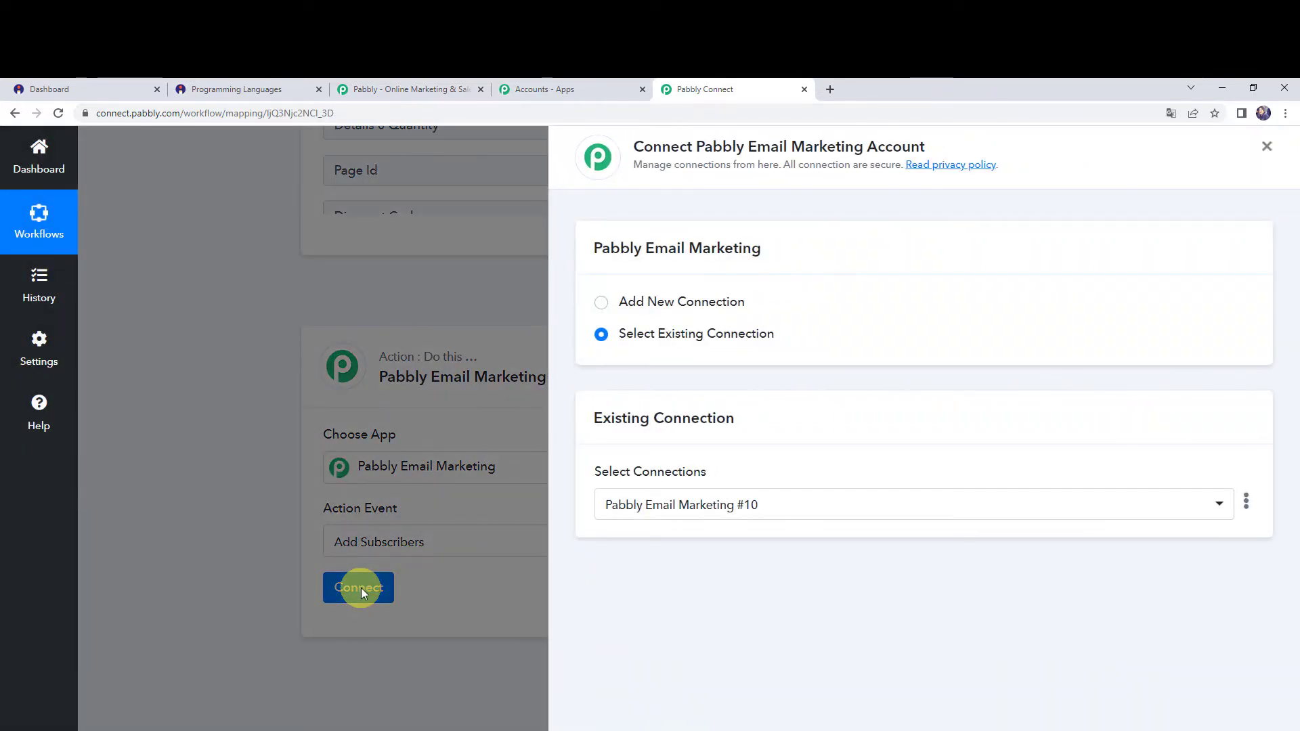
left_click(685, 301)
scroll(684, 303, "down", 2)
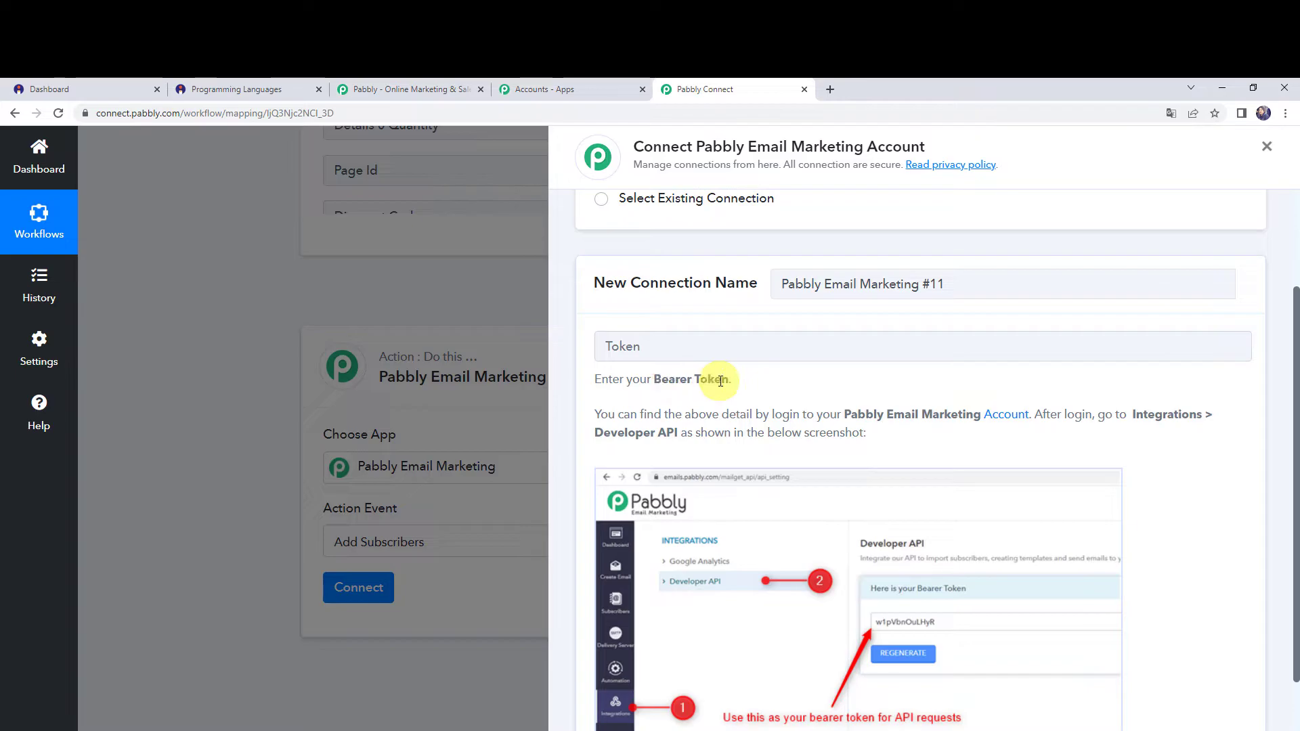
scroll(720, 381, "down", 1)
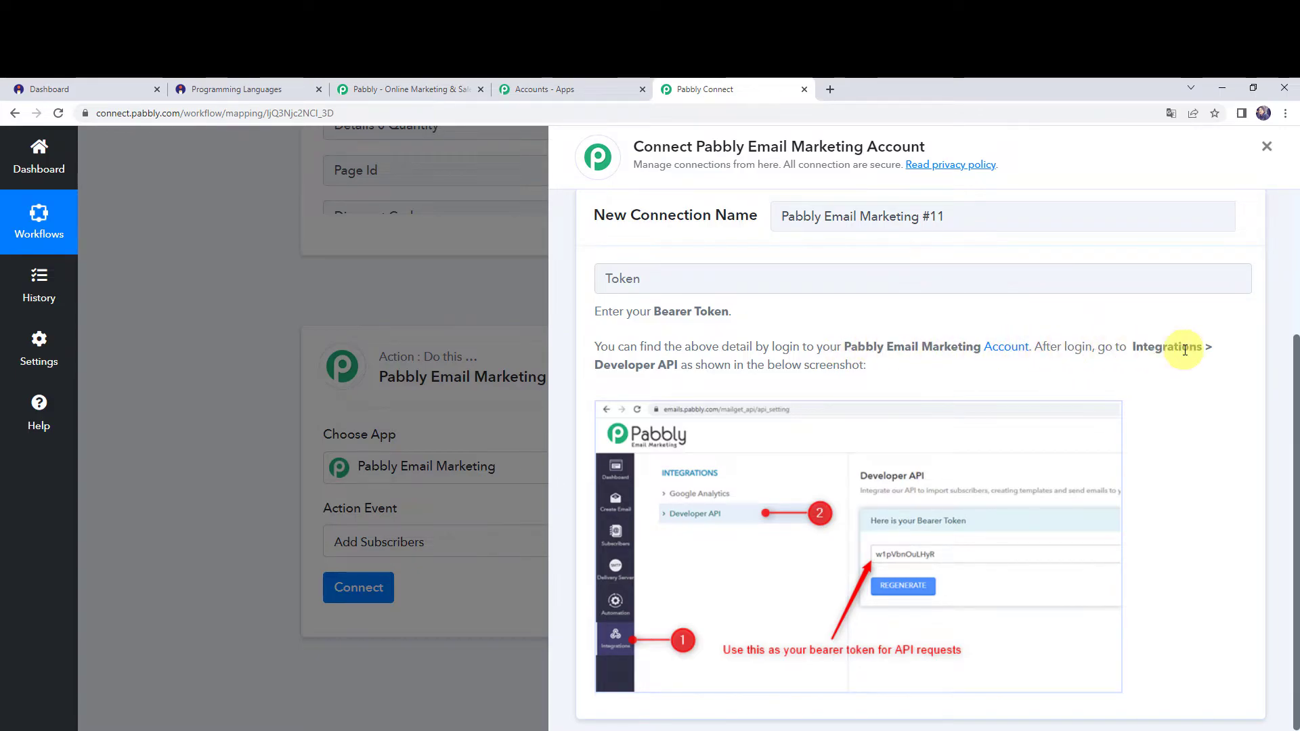
left_click_drag(679, 366, 893, 374)
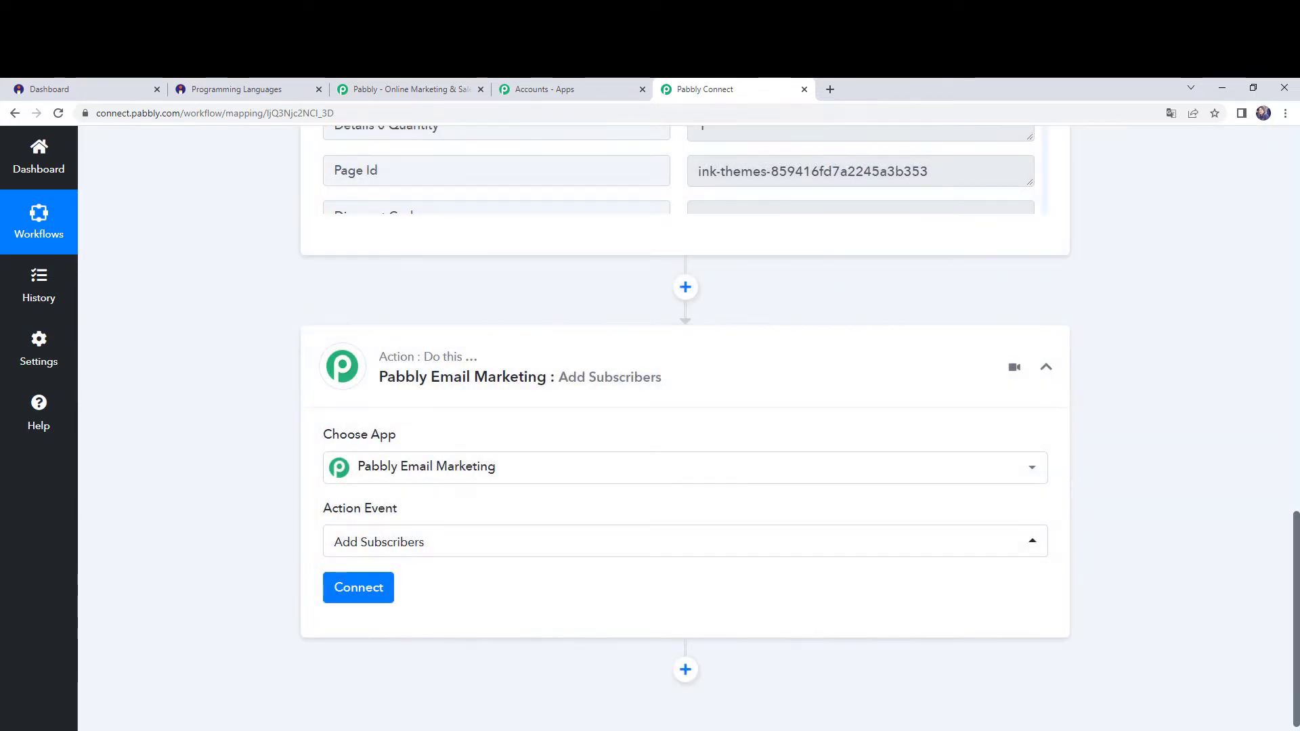
Switch to Pabbly Email Marketing and open the Developer API integration settings containing the bearer token.
scroll(655, 688, "up", 10)
scroll(655, 688, "up", 6)
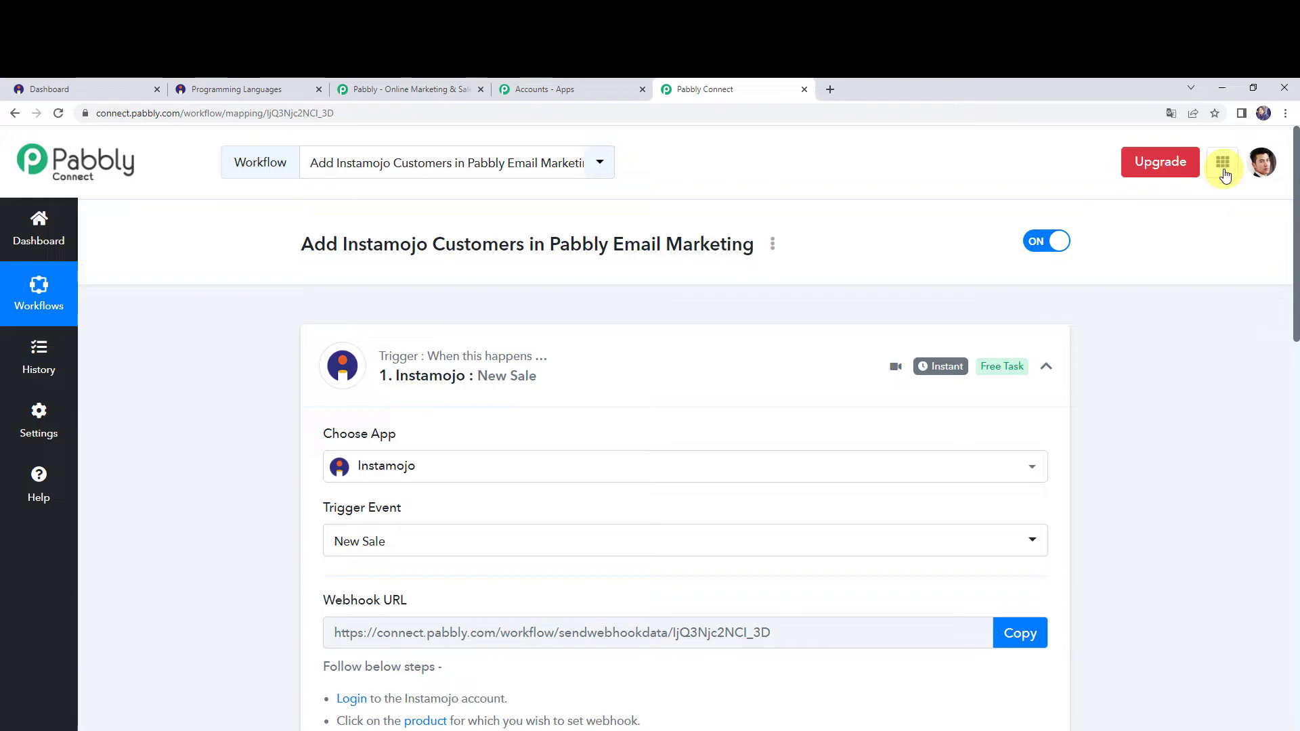
left_click(1223, 164)
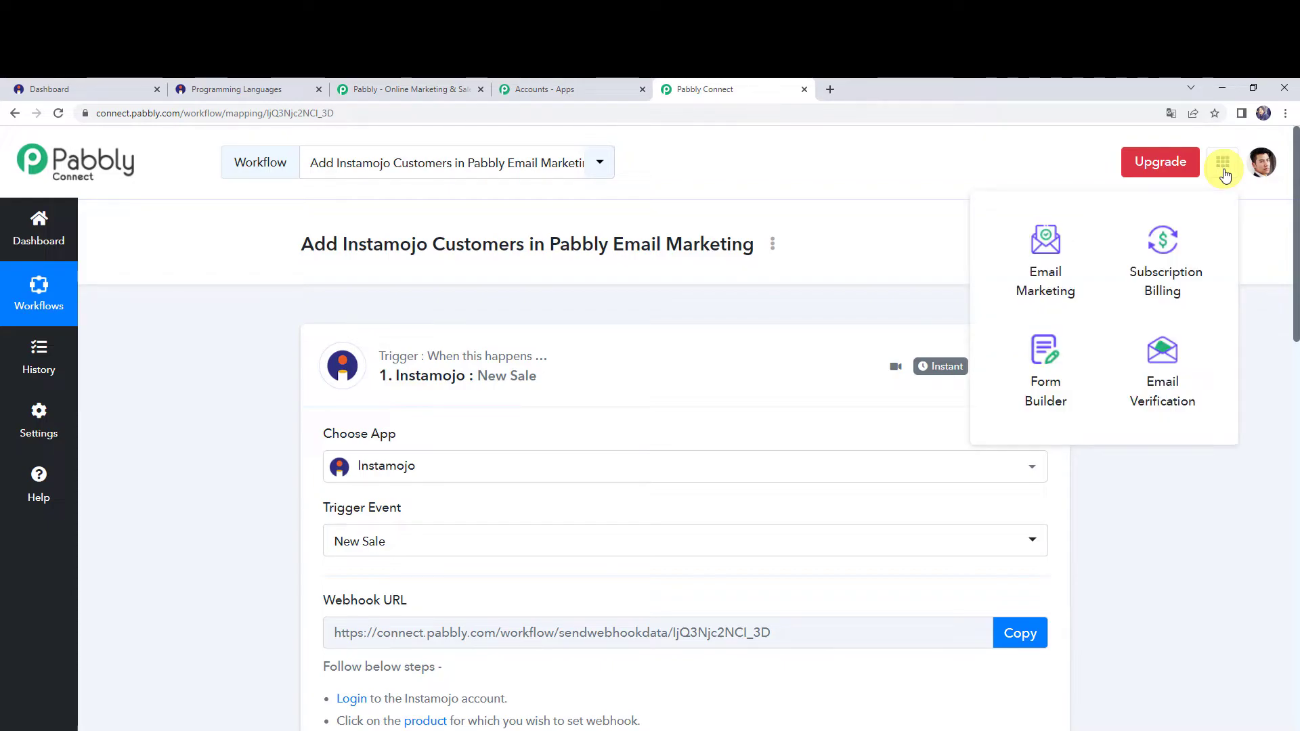
left_click(1020, 295)
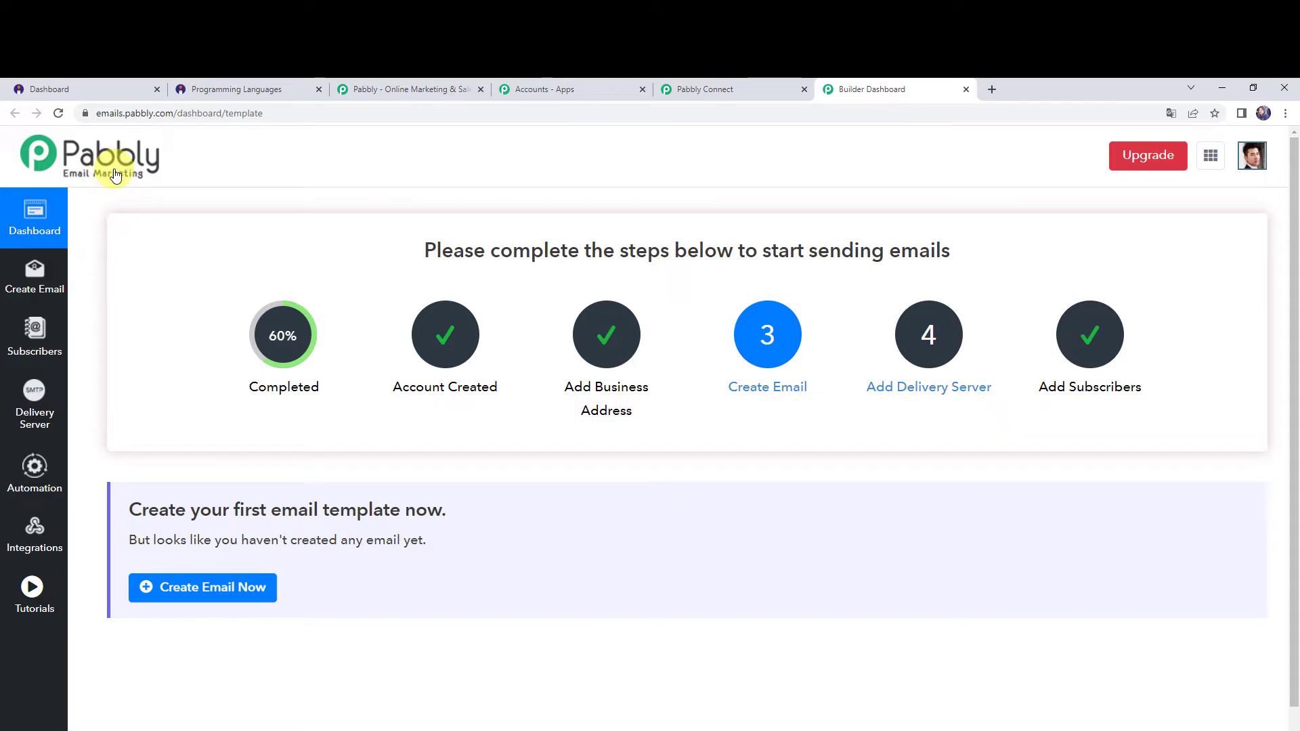
left_click(34, 546)
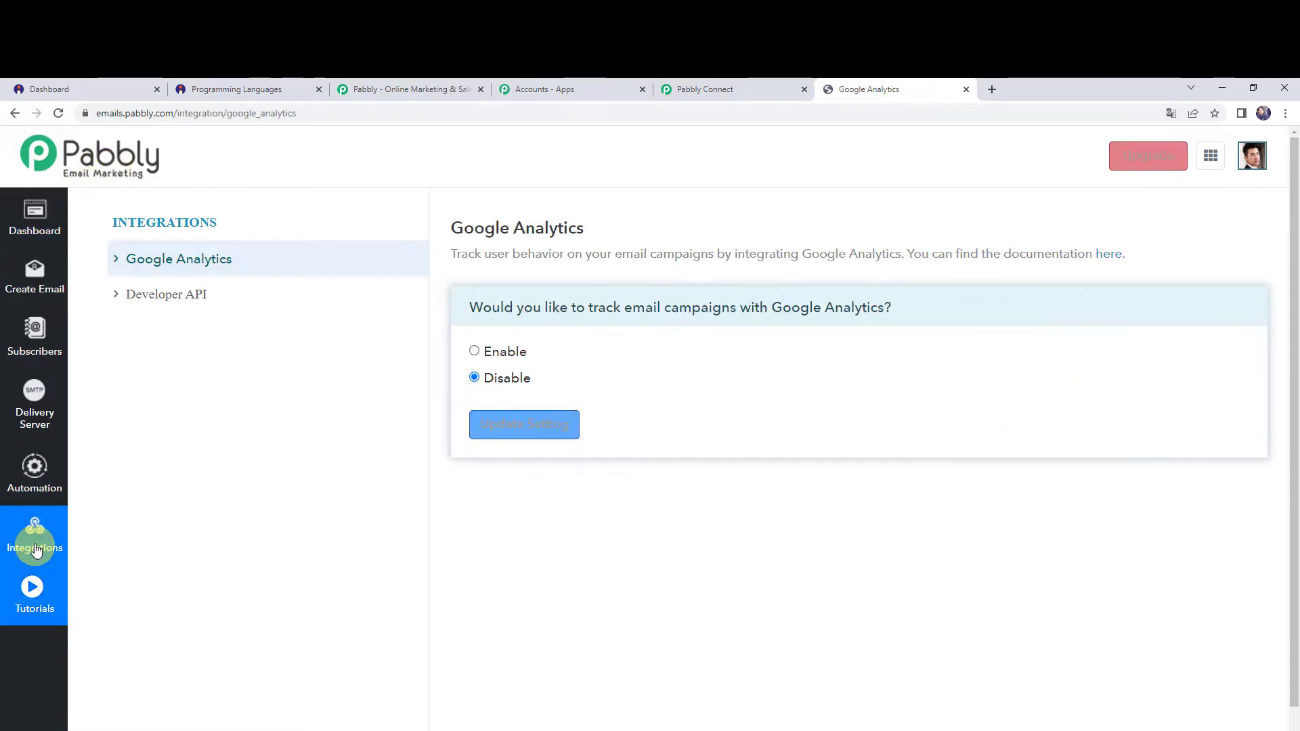
left_click(152, 297)
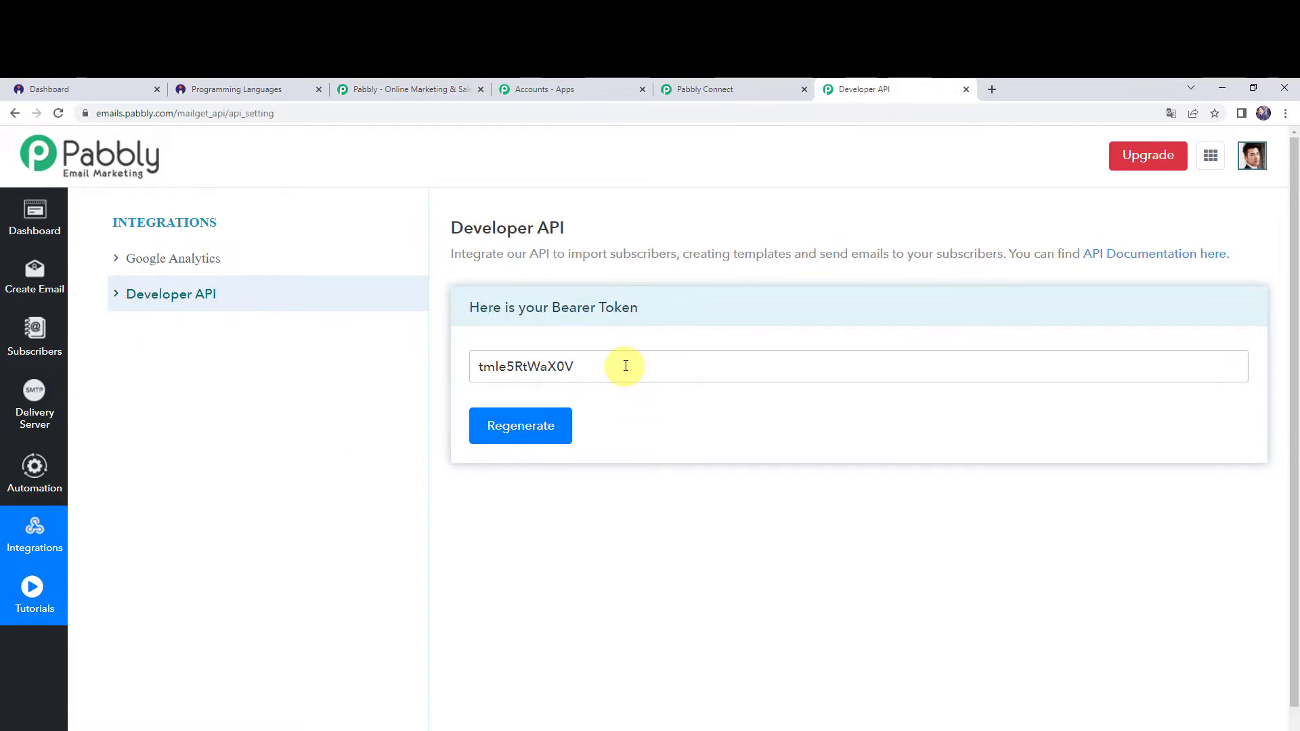
Copy the bearer token from the Developer API page and use it to create a new Pabbly Email Marketing connection in Pabbly Connect.
left_click_drag(622, 365, 436, 366)
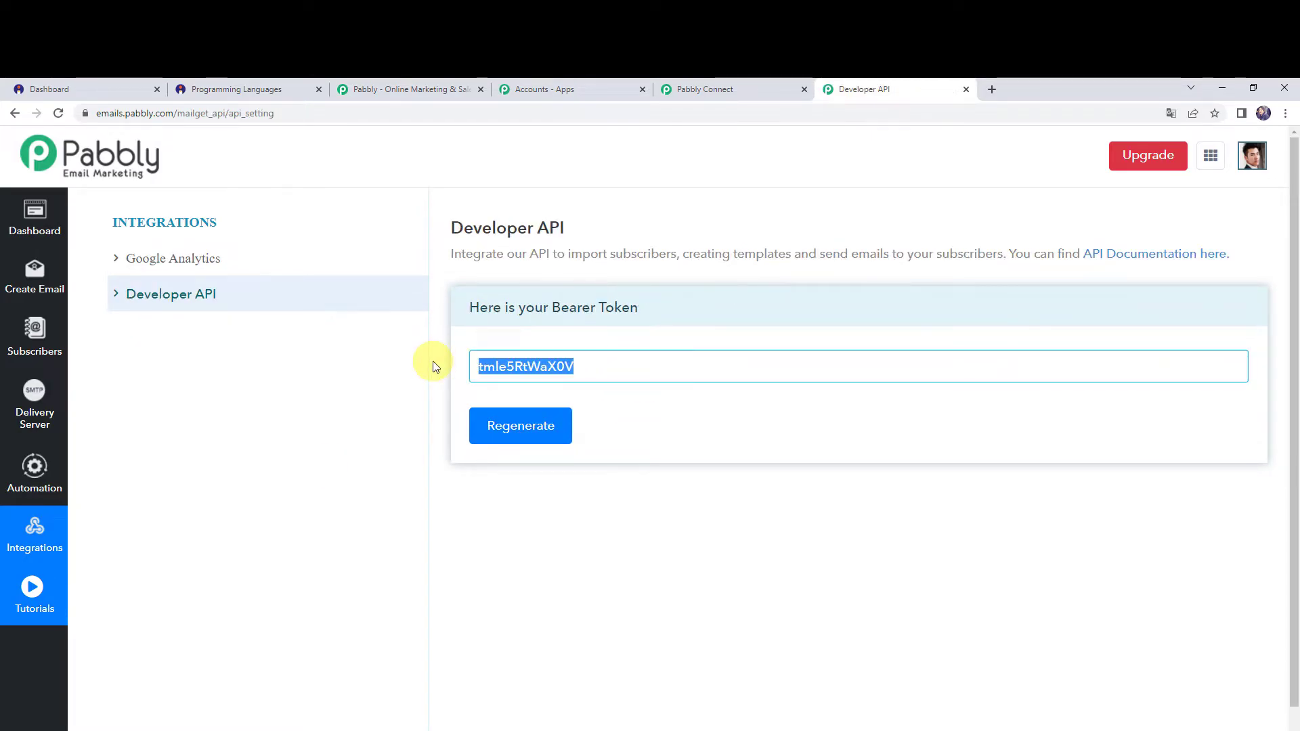
left_click(723, 86)
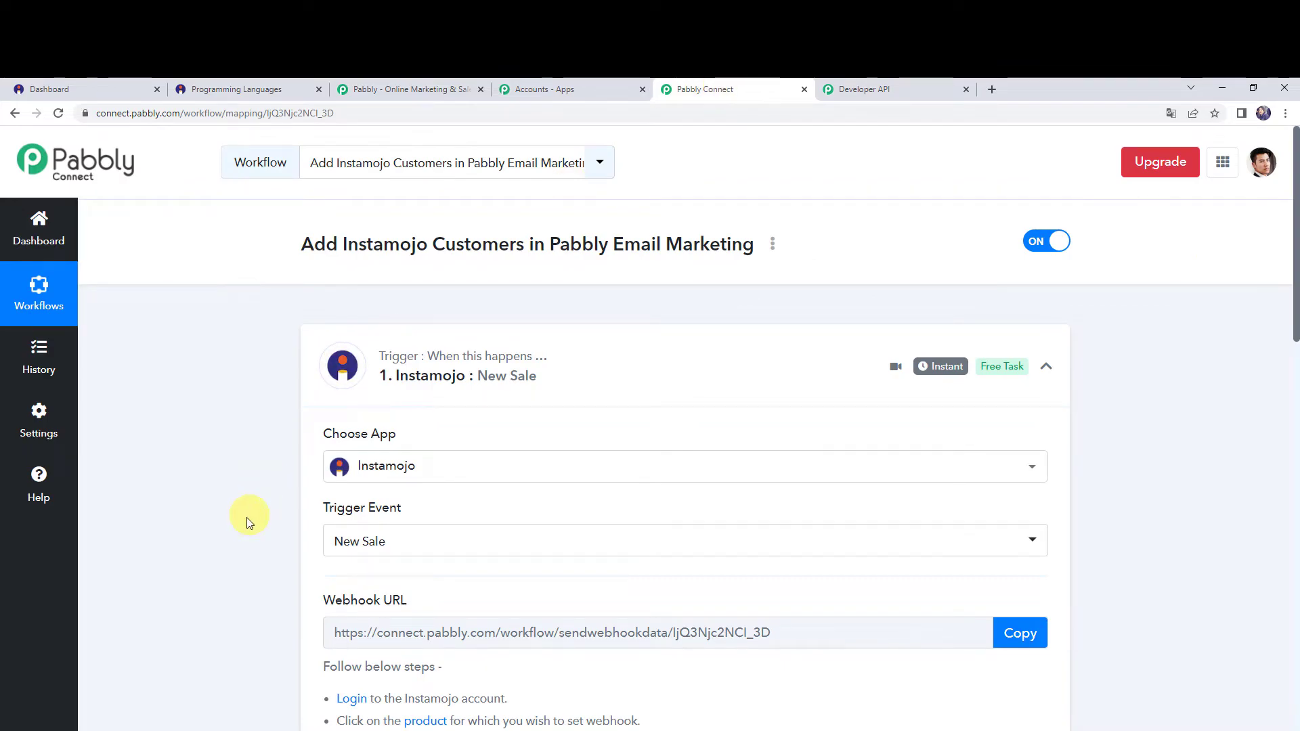
scroll(247, 518, "down", 15)
left_click(373, 530)
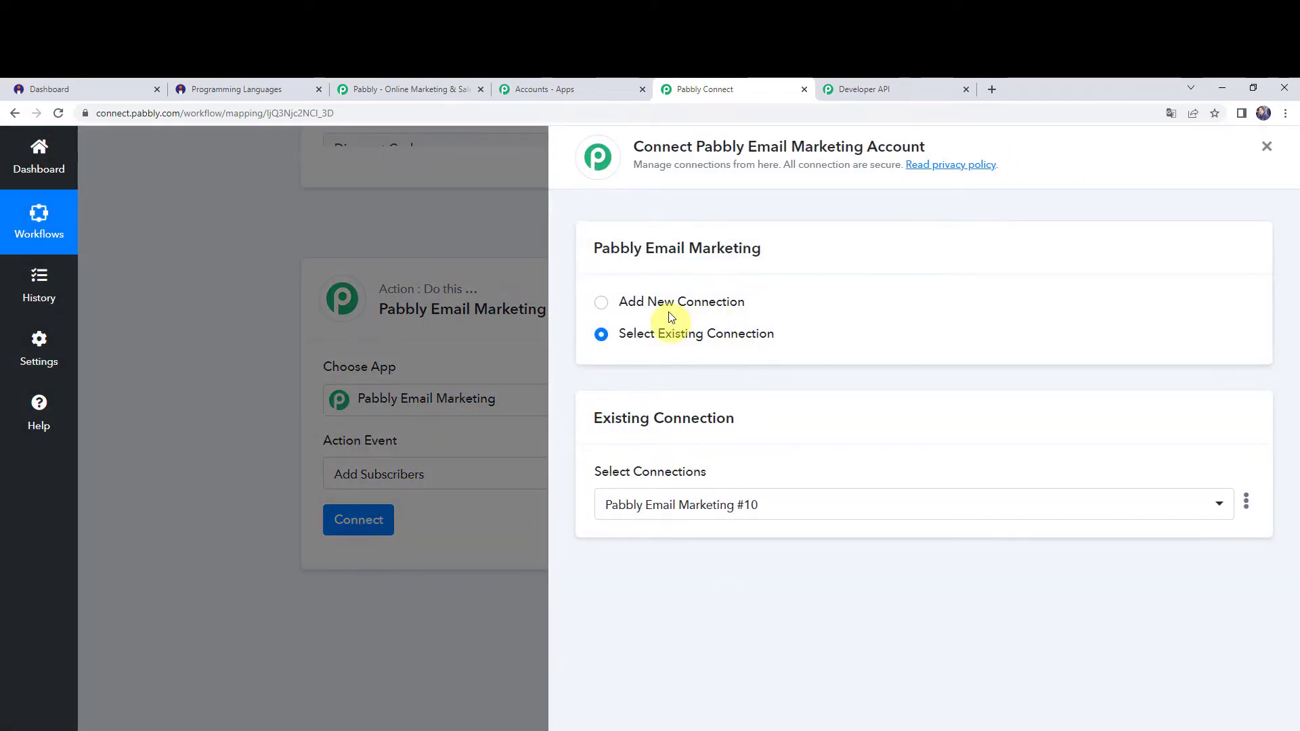
left_click(669, 302)
scroll(670, 308, "down", 2)
left_click(650, 346)
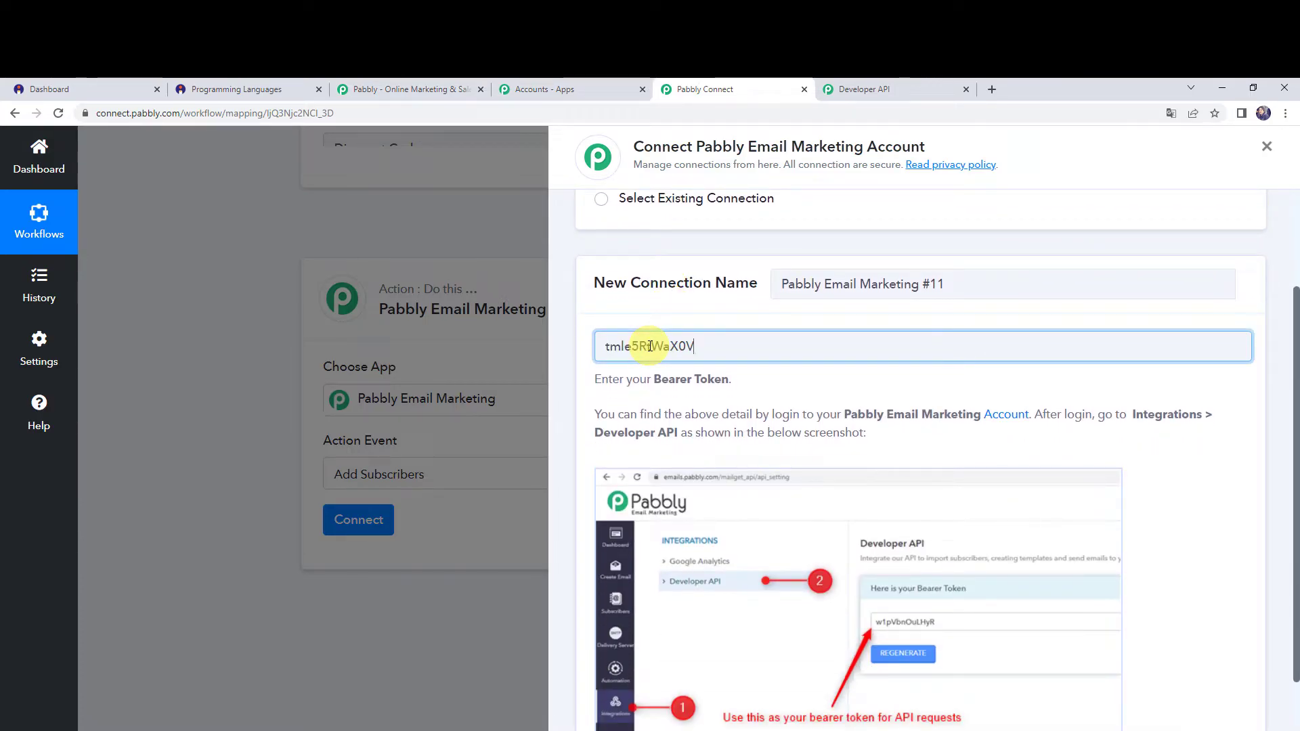
scroll(649, 346, "down", 1)
key("Return")
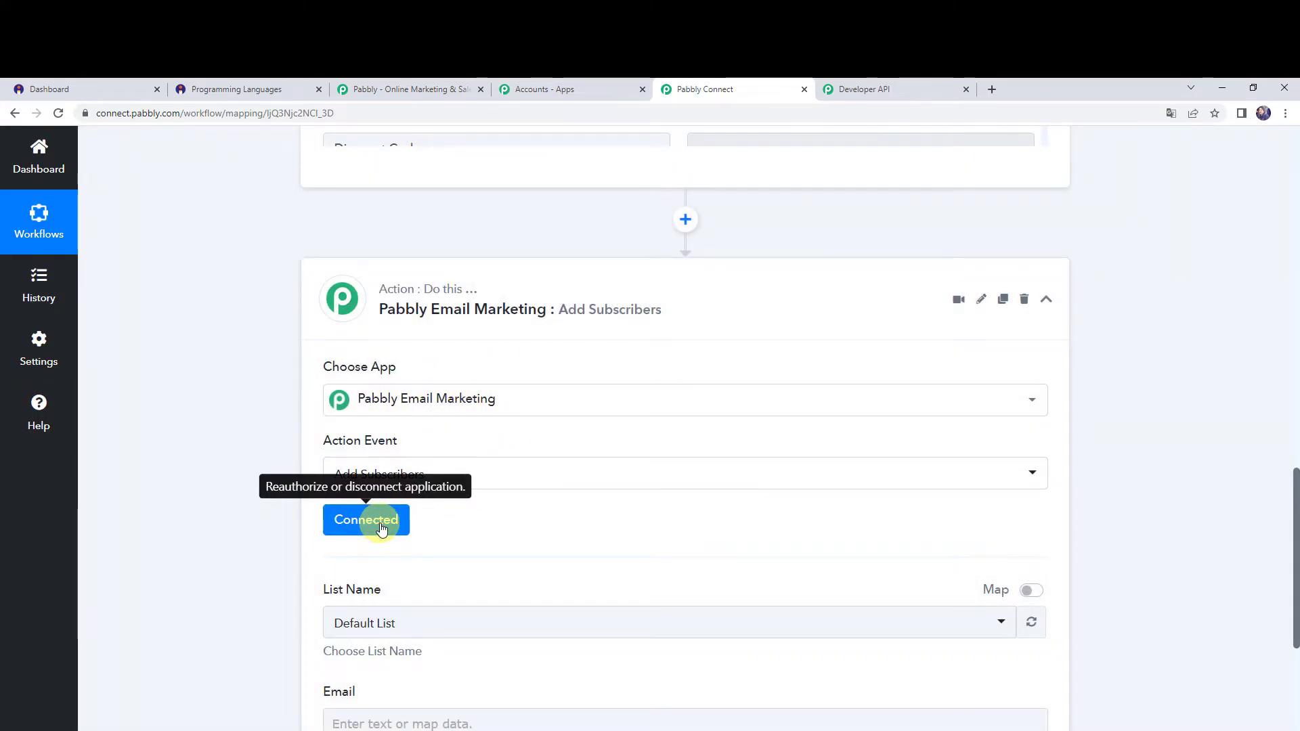
Switch to Pabbly Email Marketing and look through its subscriber lists for the Instamojo Customers list.
scroll(554, 520, "down", 3)
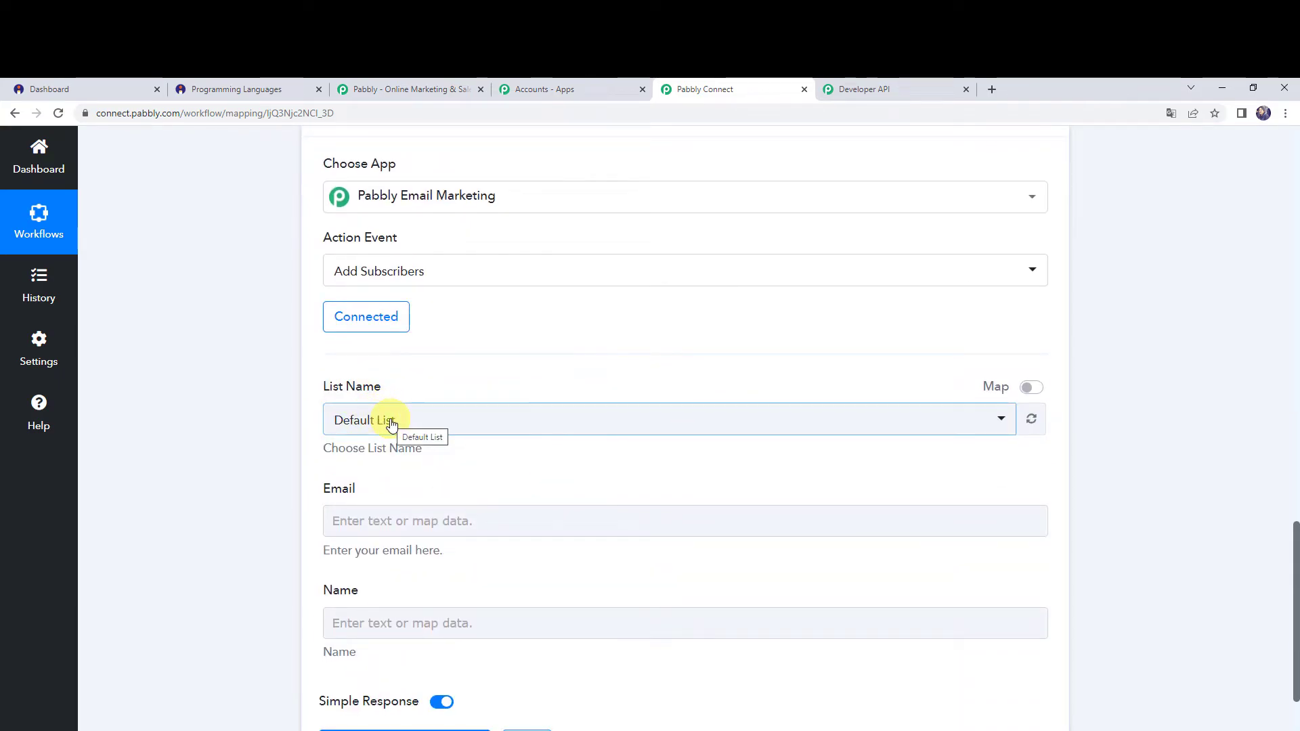
left_click(899, 85)
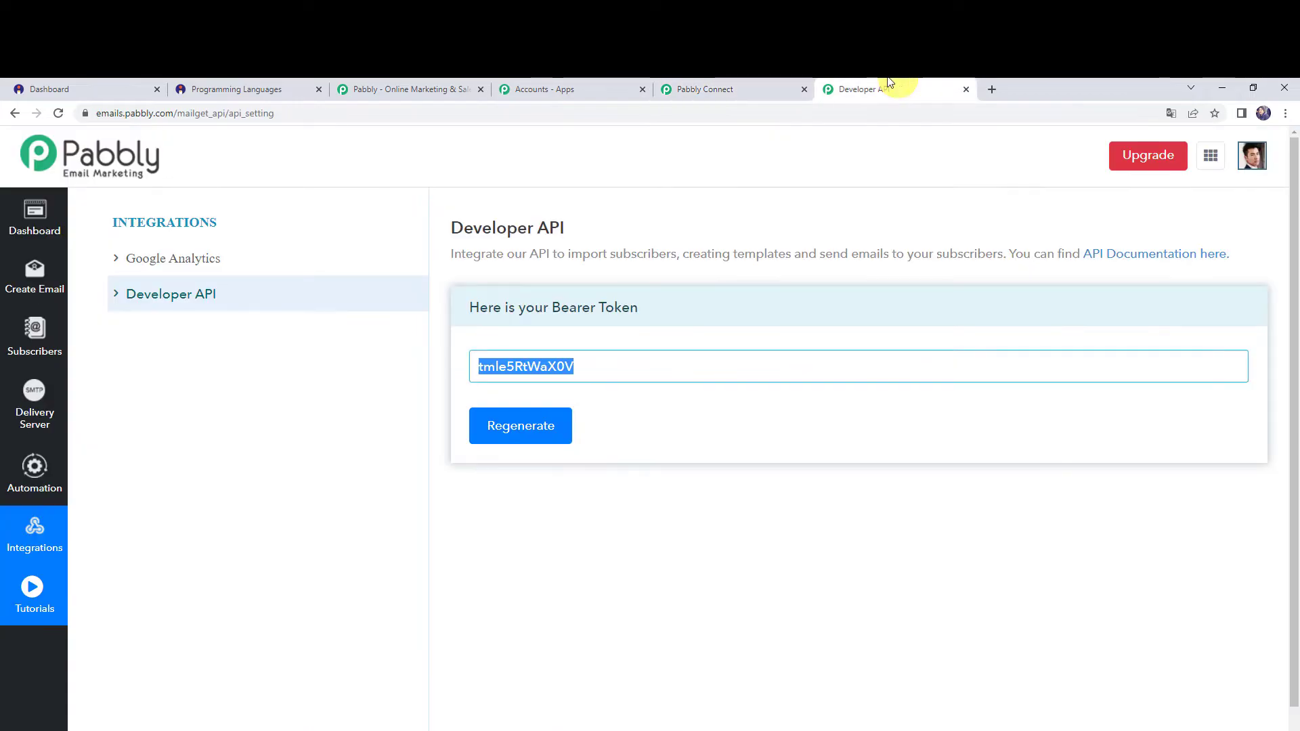
left_click(30, 353)
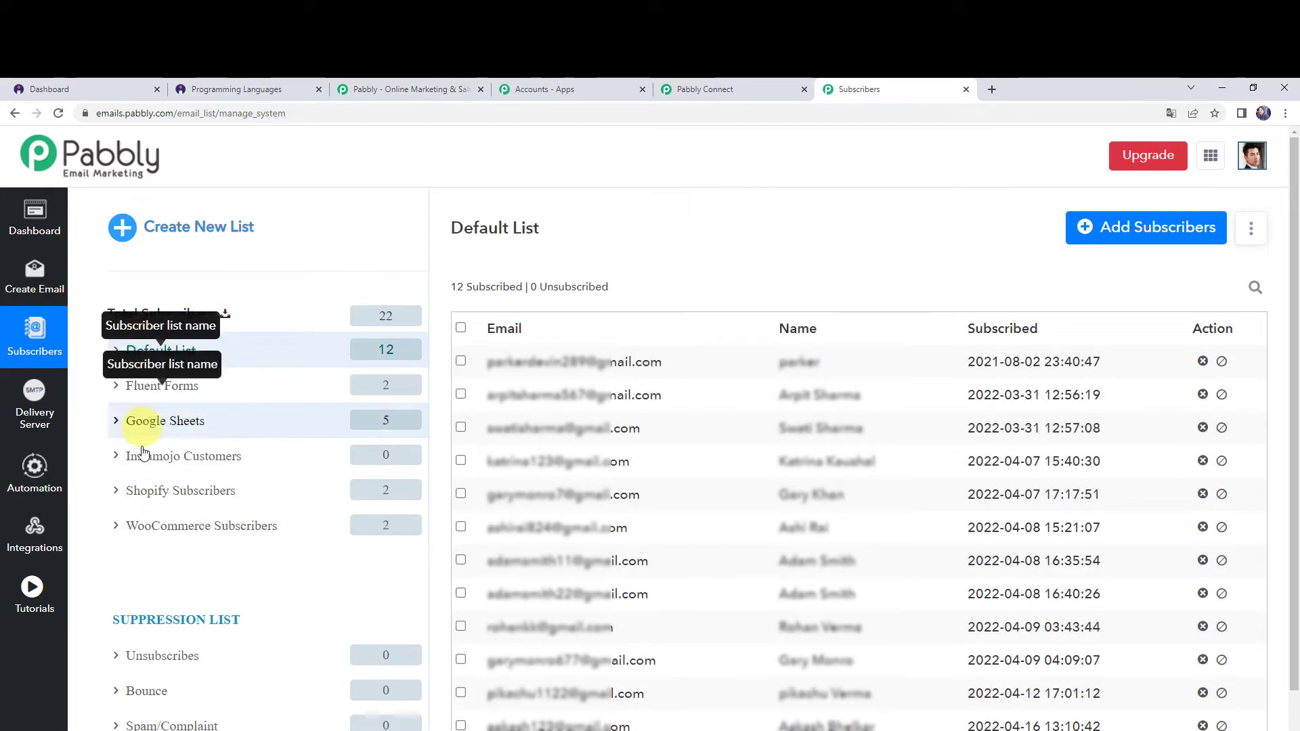
left_click(705, 89)
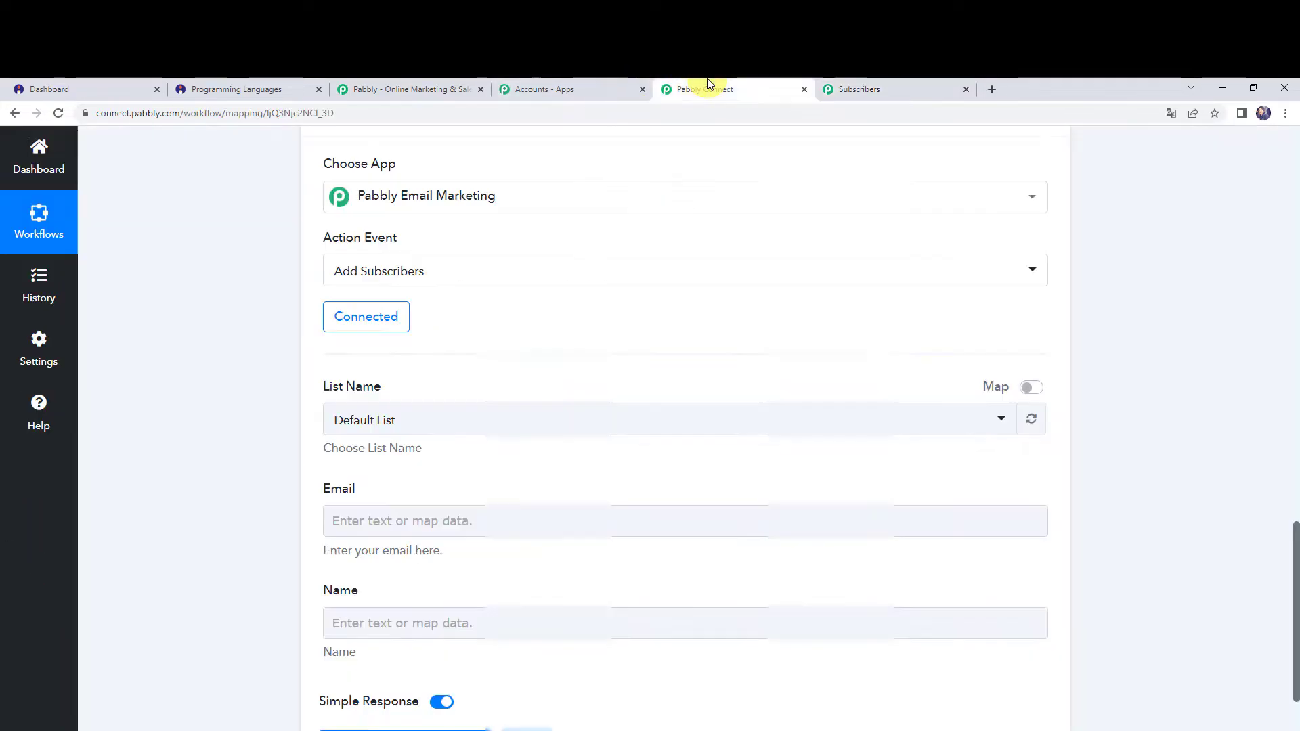
Set the action's list name to Instamojo Customers in Pabbly Connect and refresh the available lists.
scroll(225, 459, "down", 2)
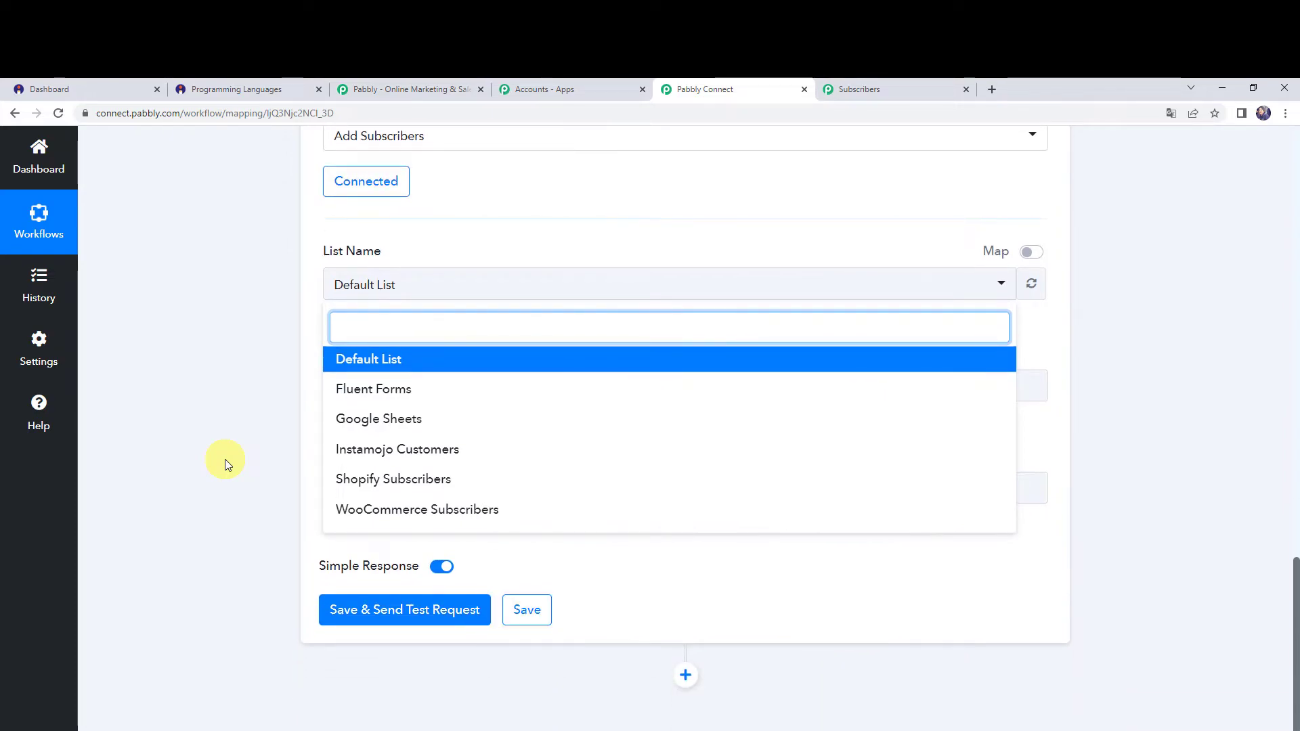
left_click(463, 457)
left_click(856, 89)
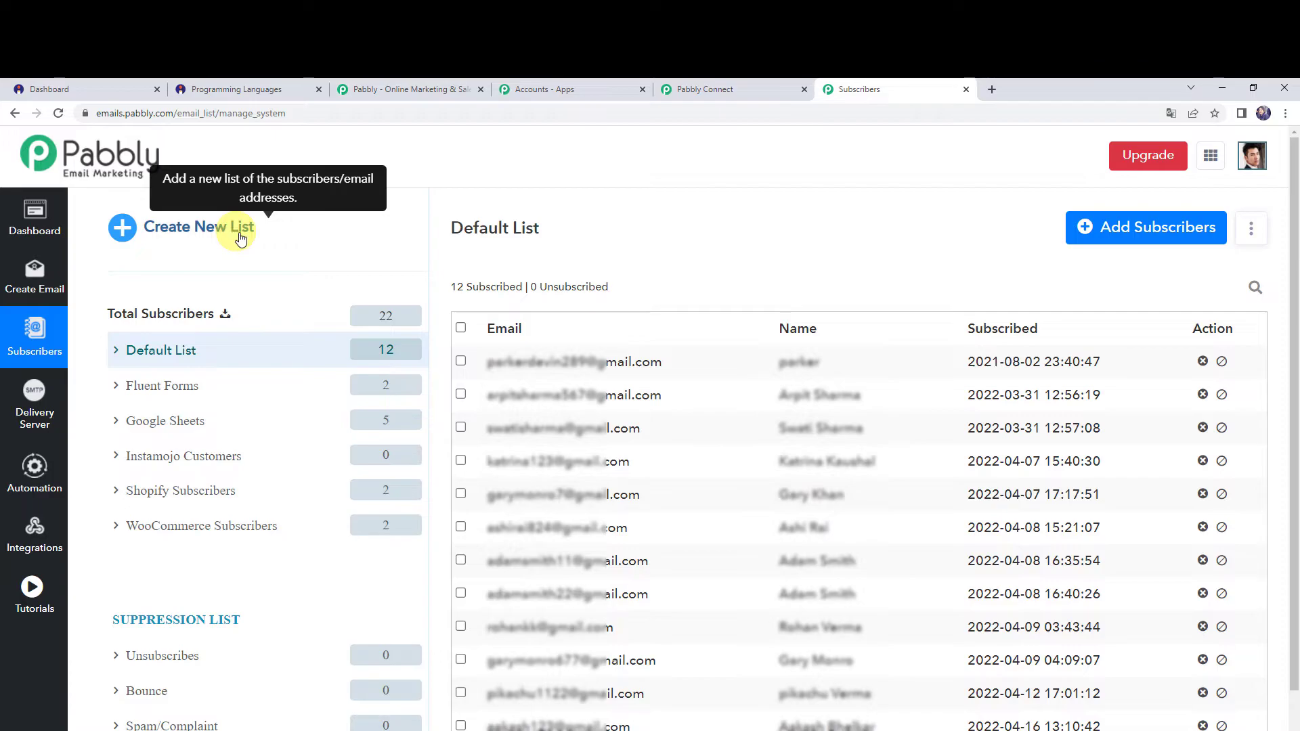
left_click(708, 89)
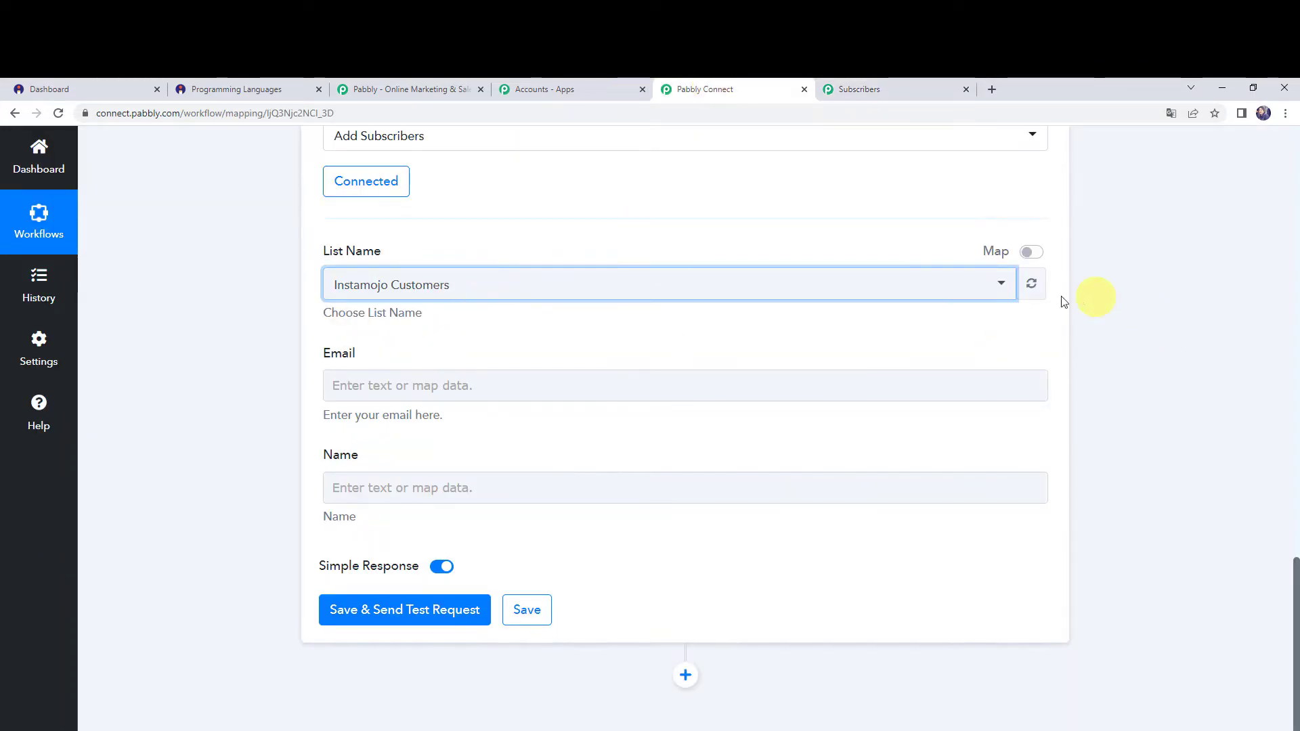
left_click(1031, 284)
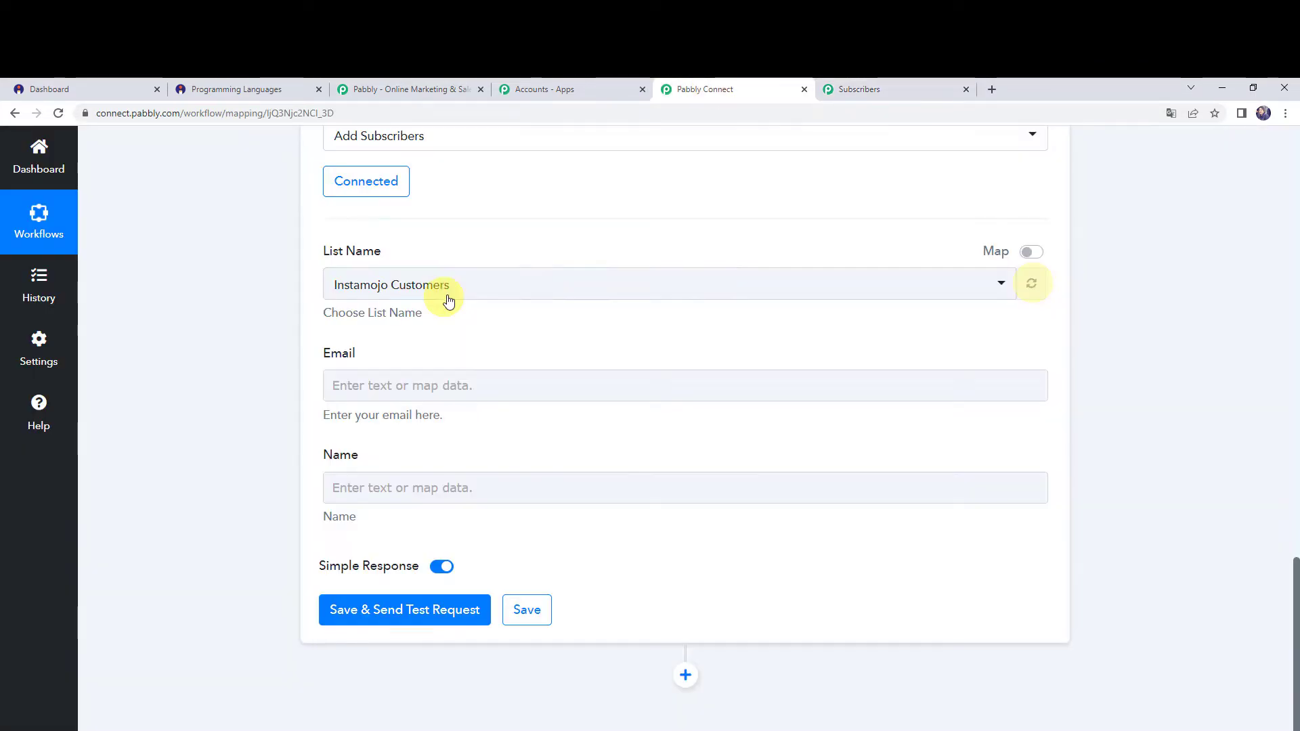
Check the captured Instamojo response for the buyer email and buyer name needed by the action's empty fields.
left_click(374, 394)
left_click(357, 486)
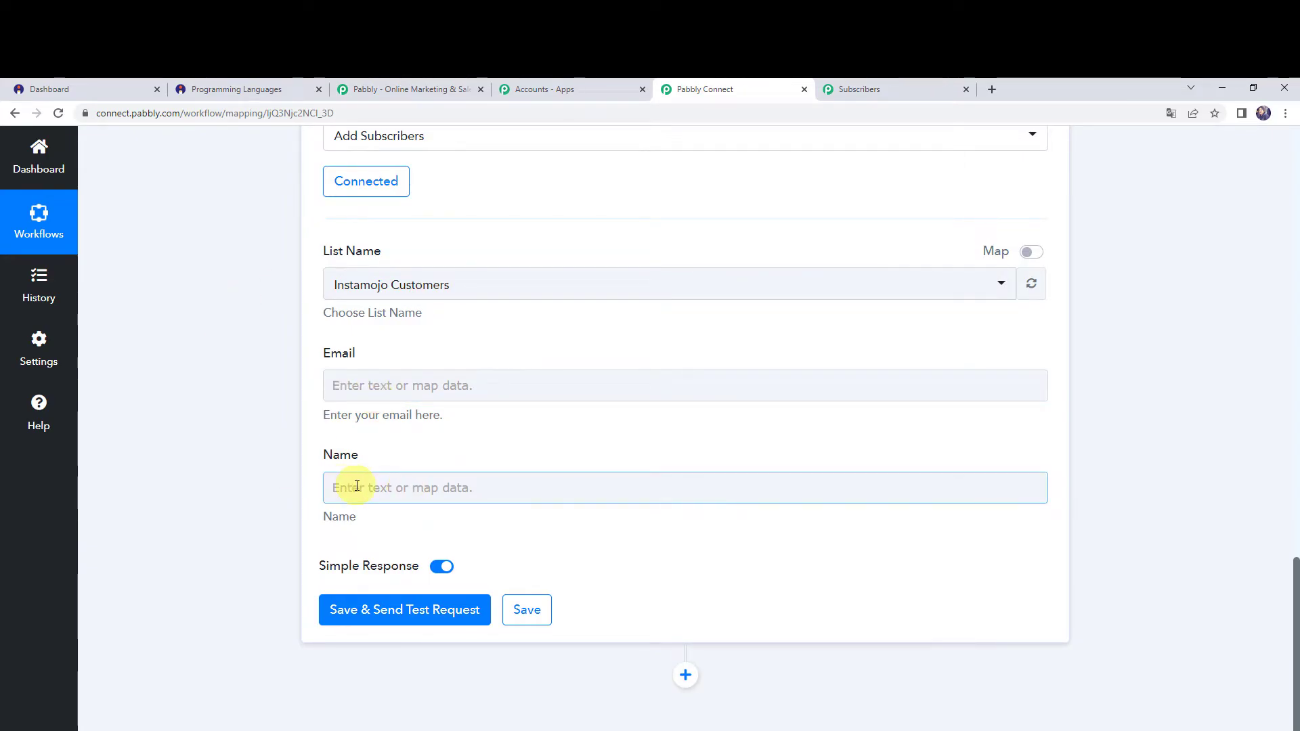
left_click(249, 468)
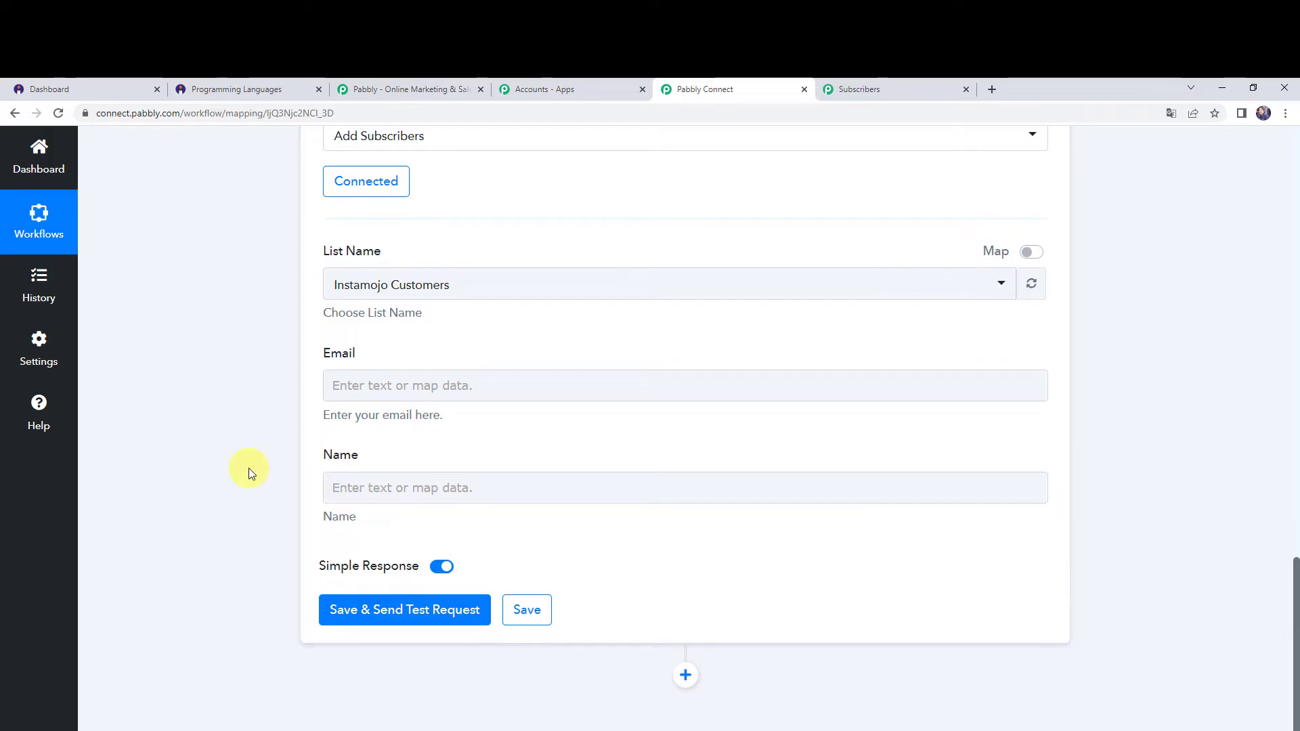
scroll(216, 441, "up", 10)
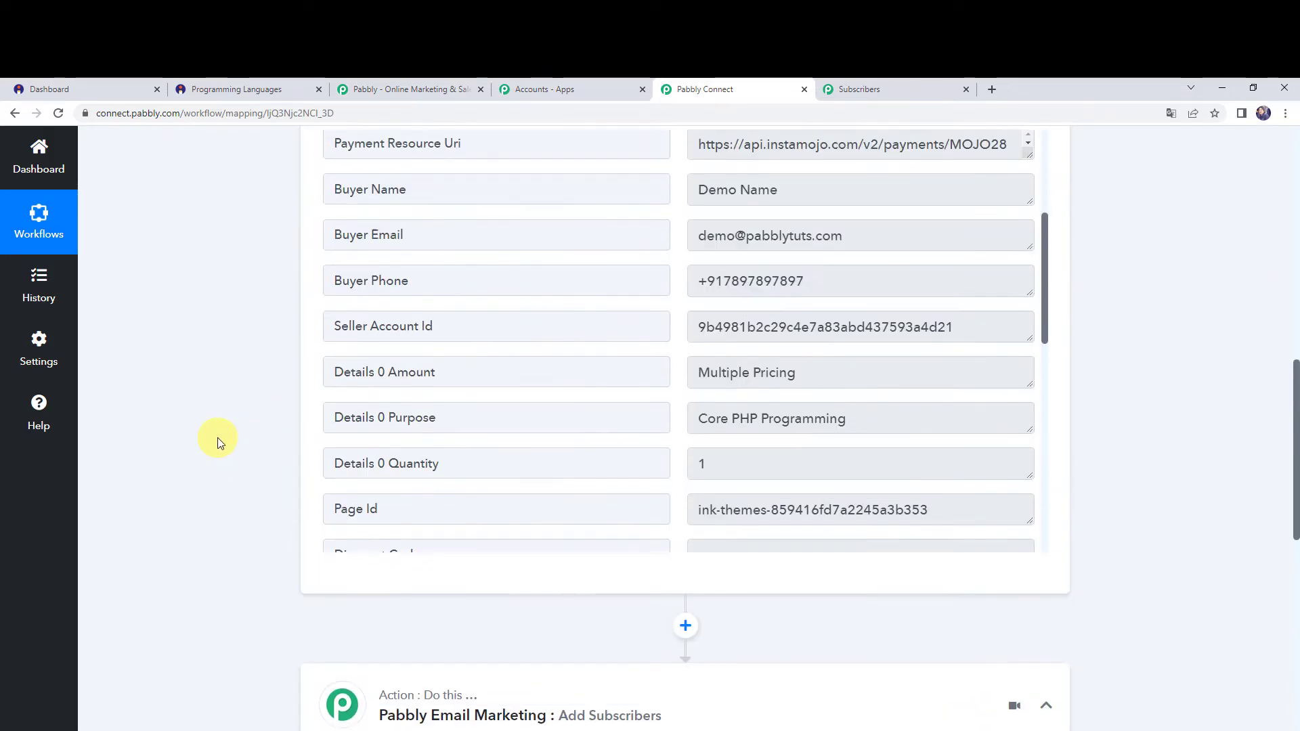
scroll(217, 437, "up", 3)
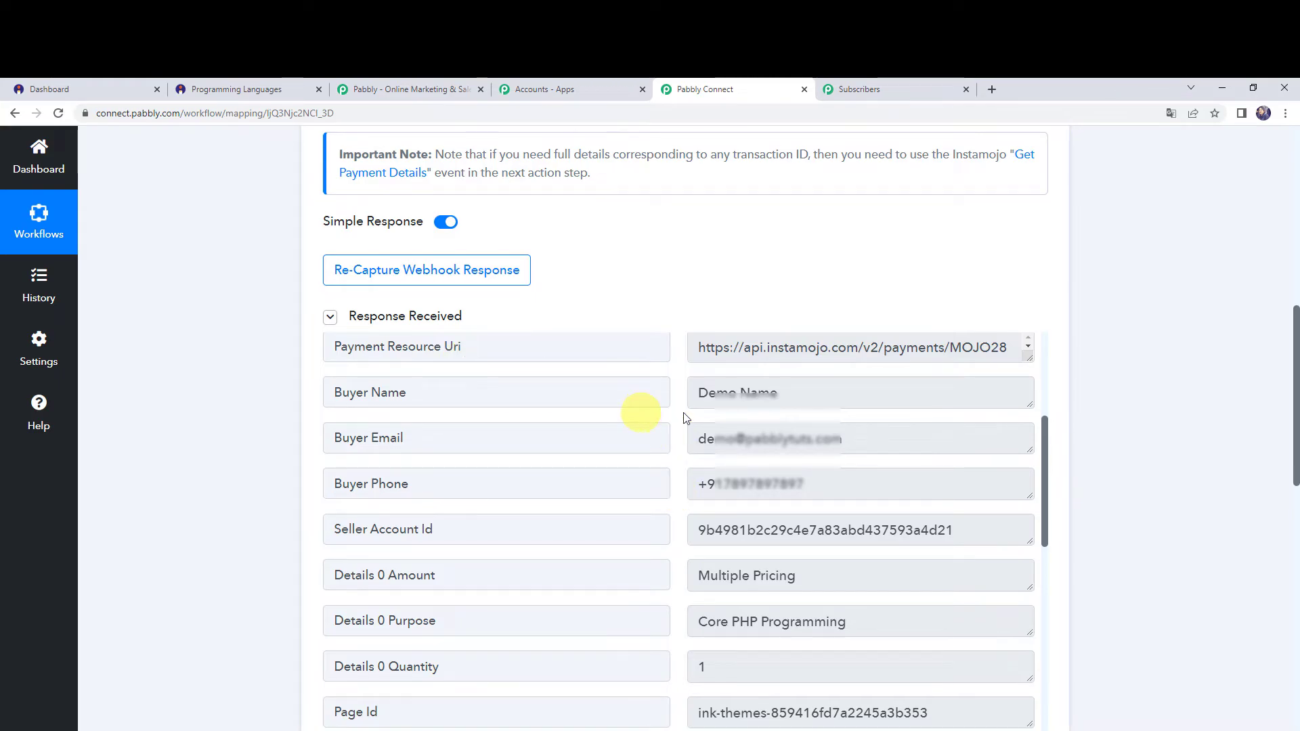
left_click_drag(862, 439, 630, 440)
left_click_drag(828, 389, 537, 415)
Map the action's Email field to the Buyer Email from the Instamojo New Sale trigger.
scroll(232, 505, "down", 10)
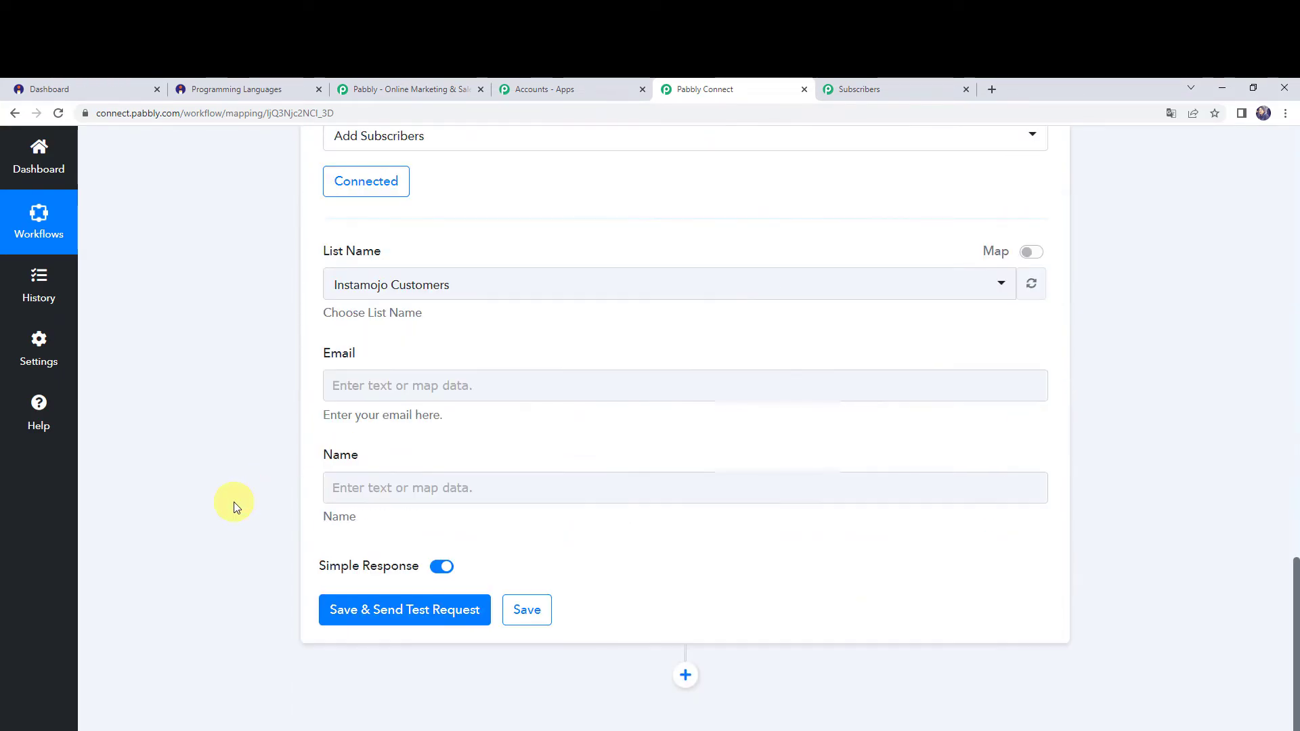
left_click(350, 385)
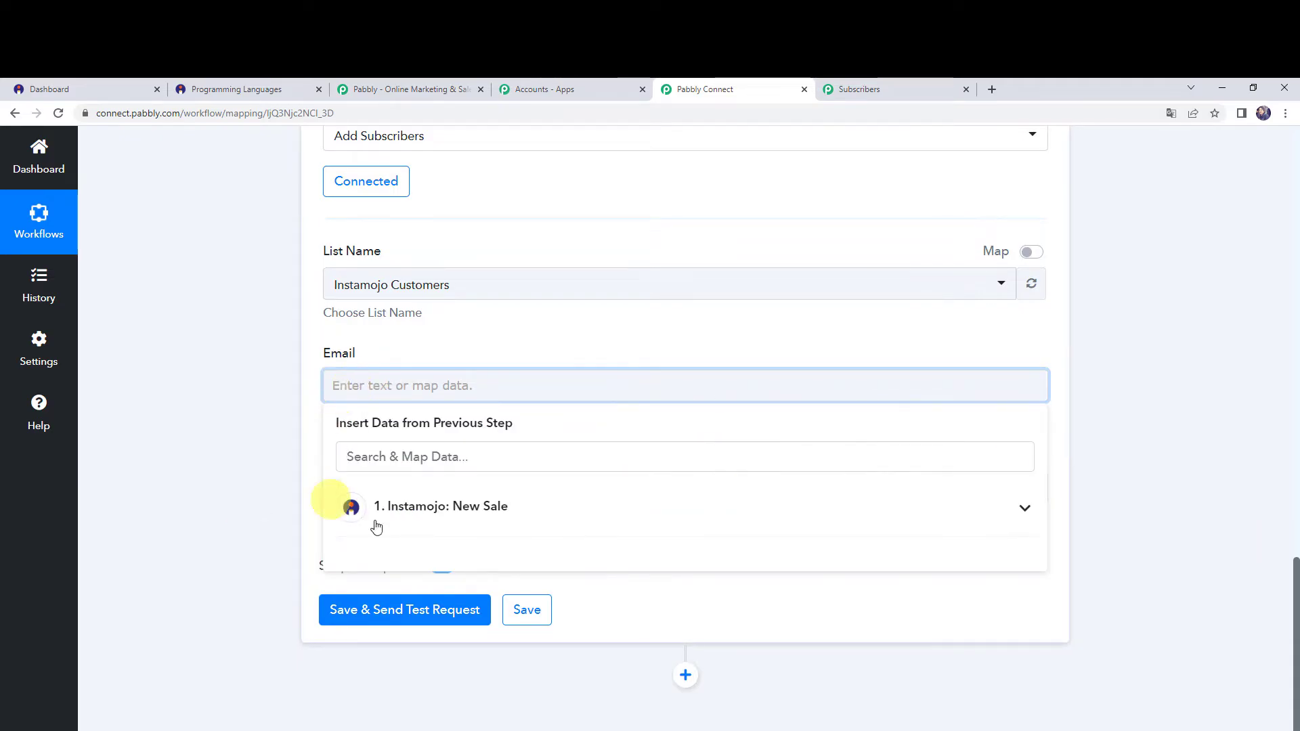
left_click(429, 509)
type("@")
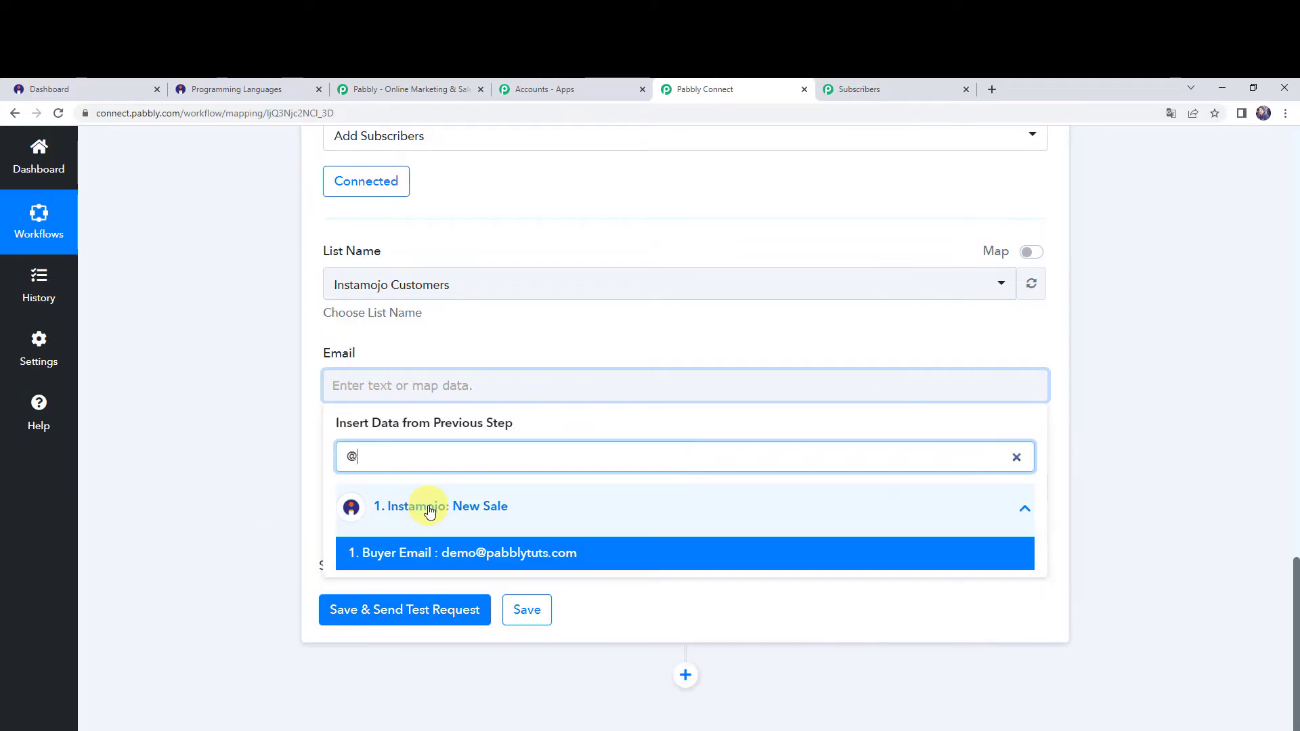
left_click(422, 551)
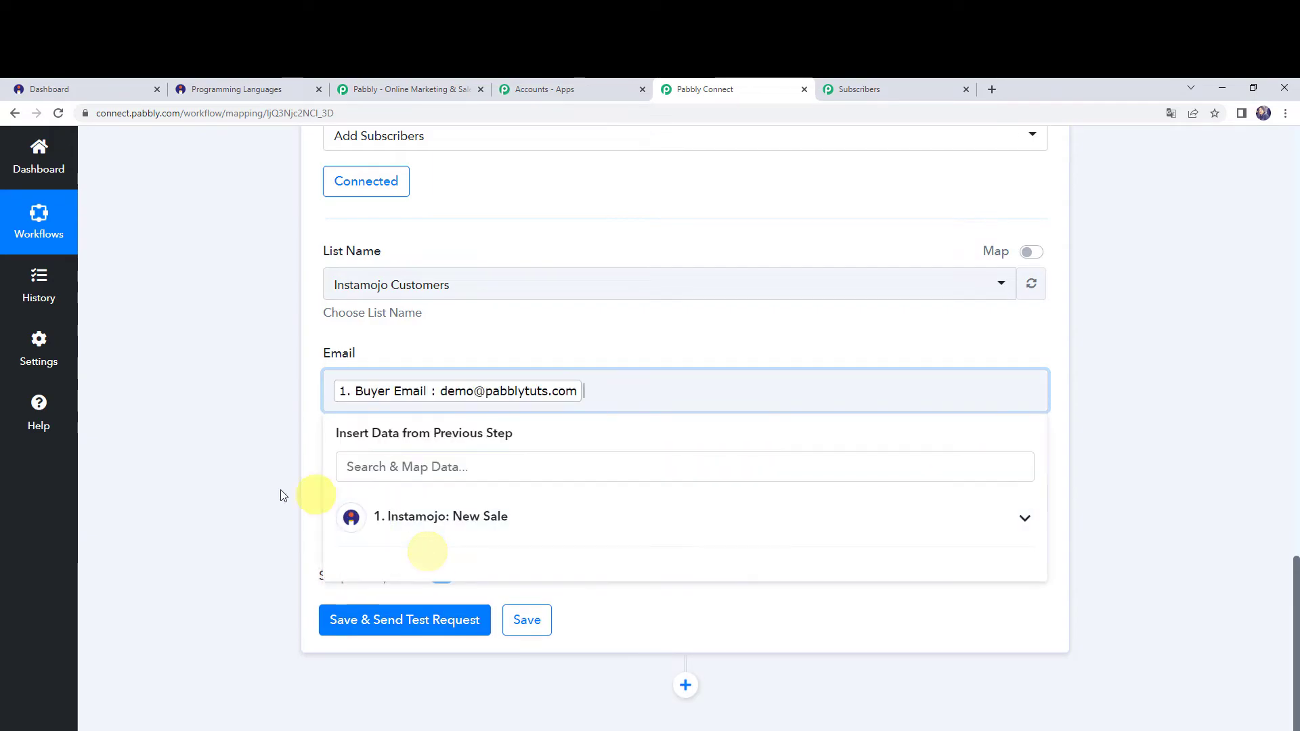
left_click(274, 490)
Map the action's Name field to the Buyer Name from the Instamojo New Sale trigger.
left_click(342, 491)
left_click(429, 613)
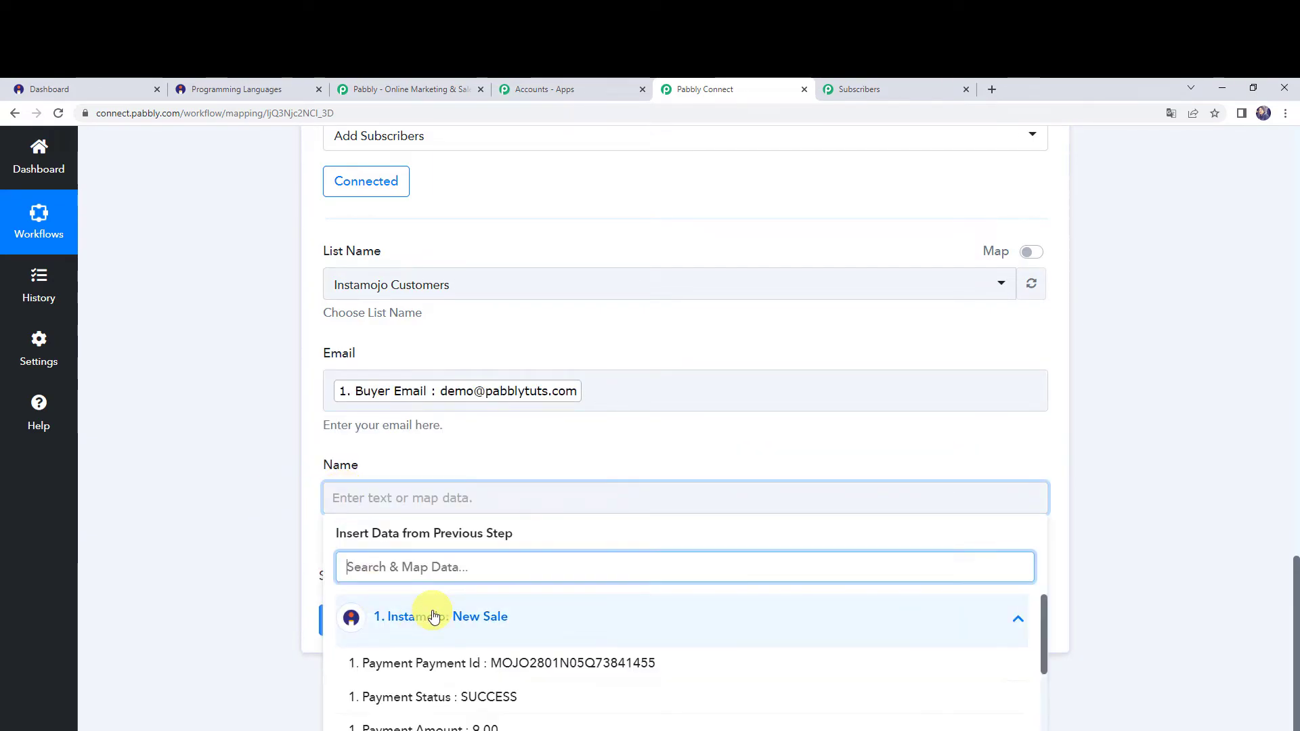
scroll(435, 670, "down", 3)
scroll(433, 666, "up", 2)
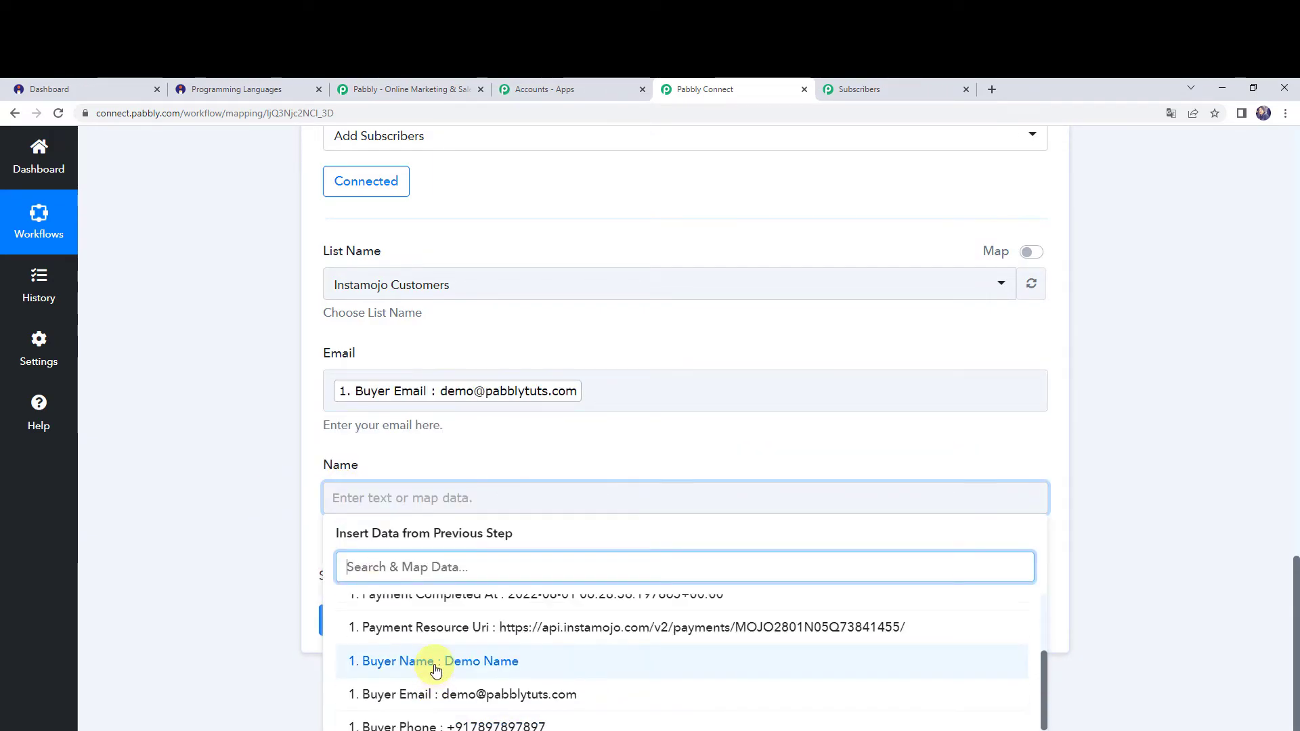
left_click(430, 662)
left_click(259, 517)
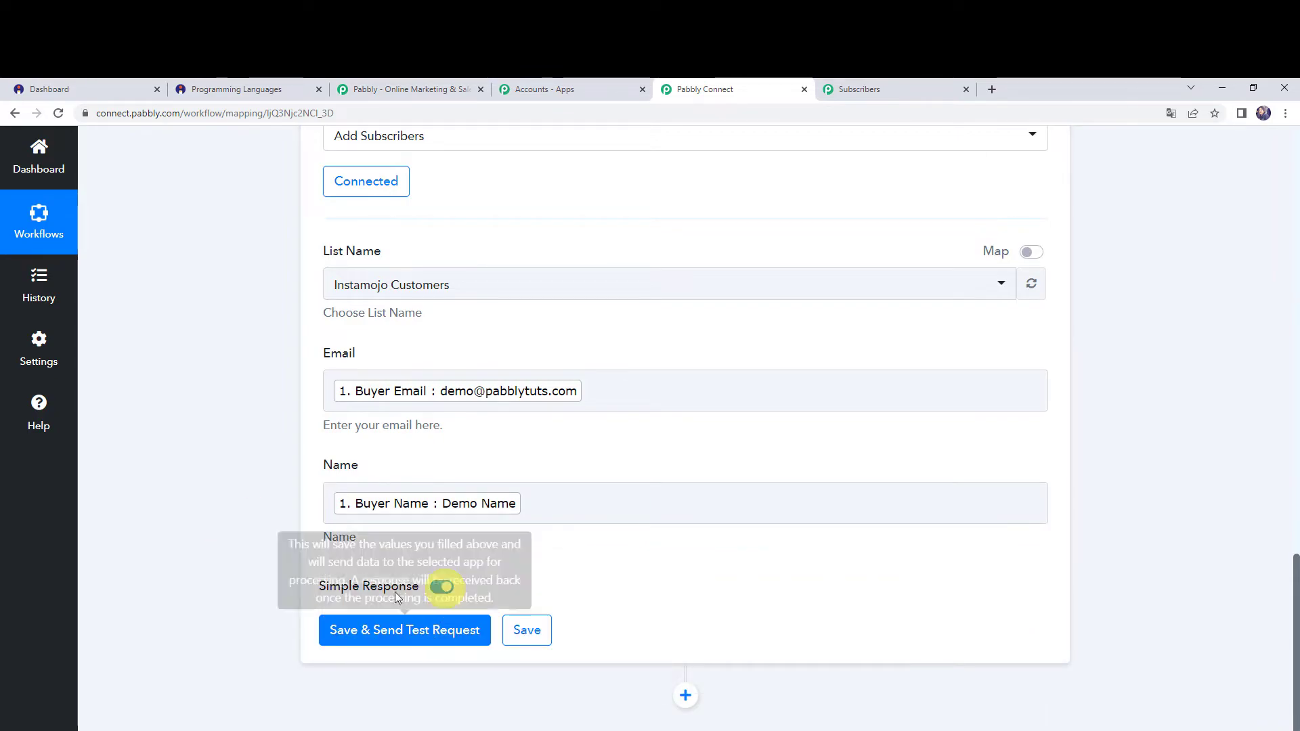
Save the action with a test request and check the Instamojo Customers list in Pabbly Email Marketing for the new subscriber.
left_click(384, 632)
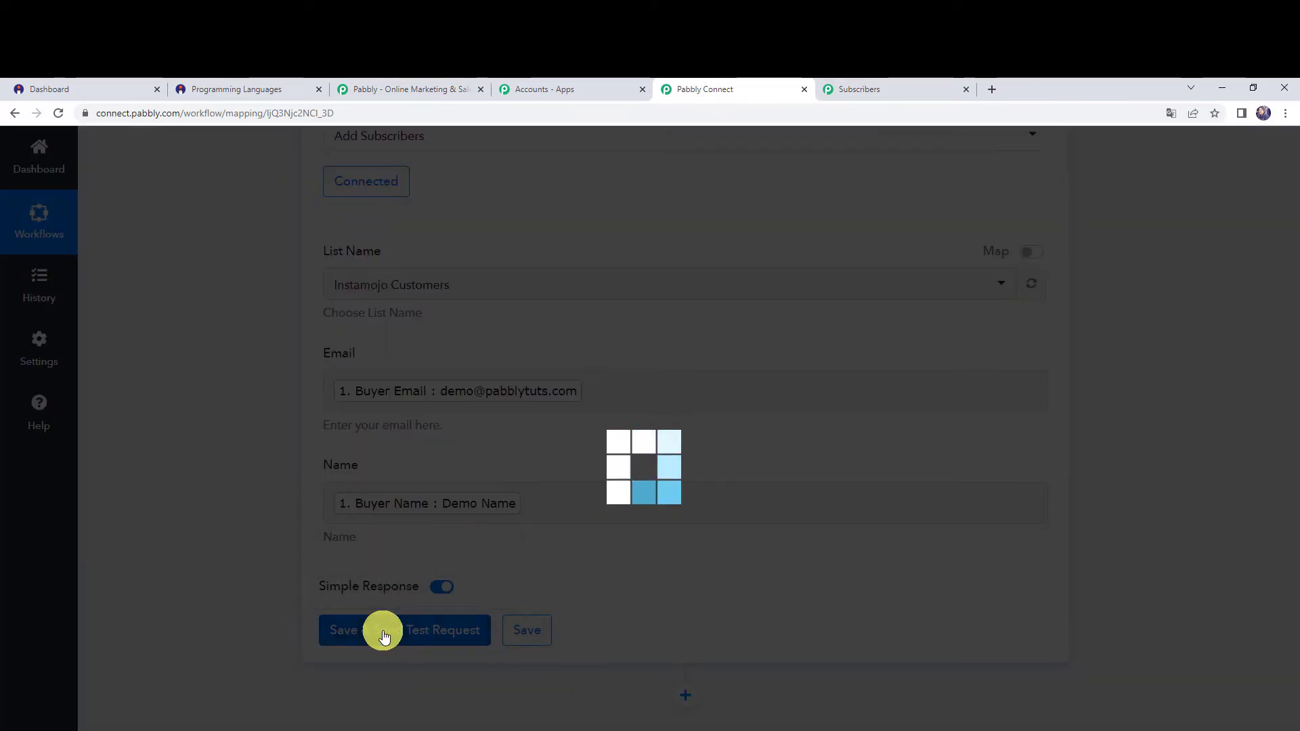
scroll(205, 598, "down", 1)
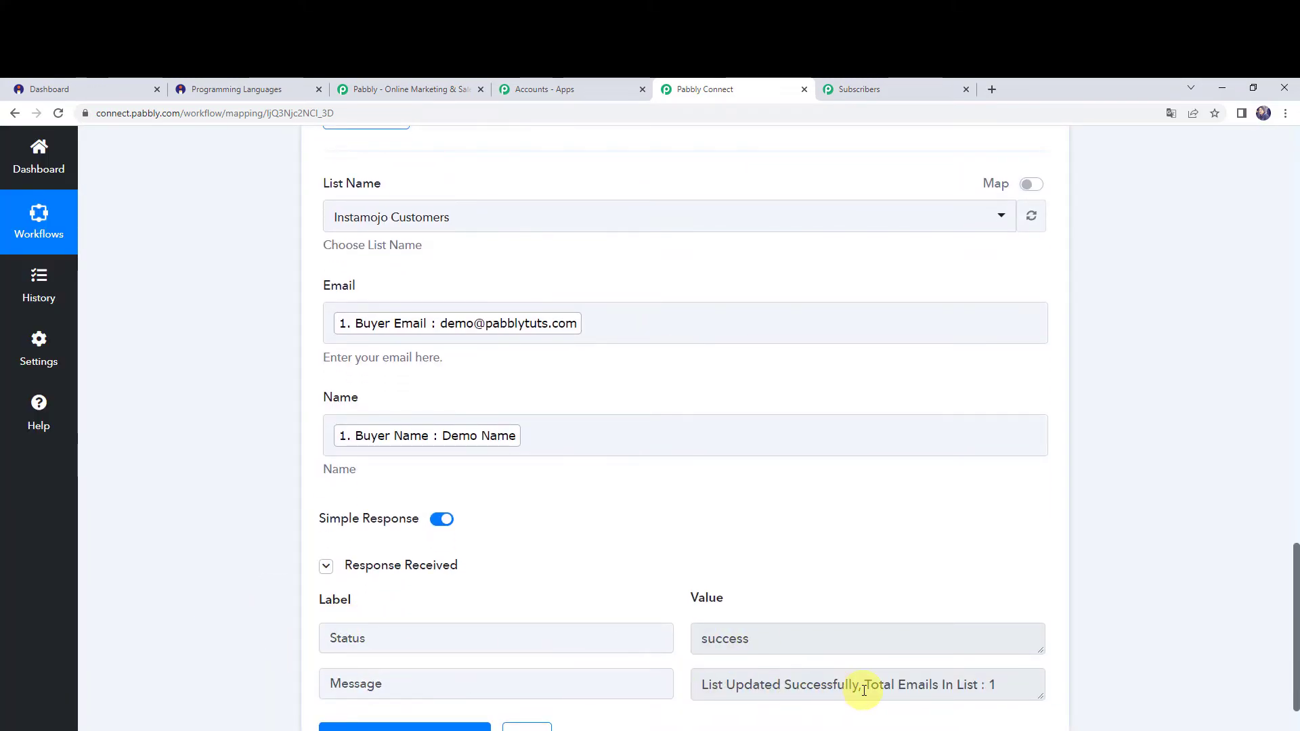
left_click(992, 685)
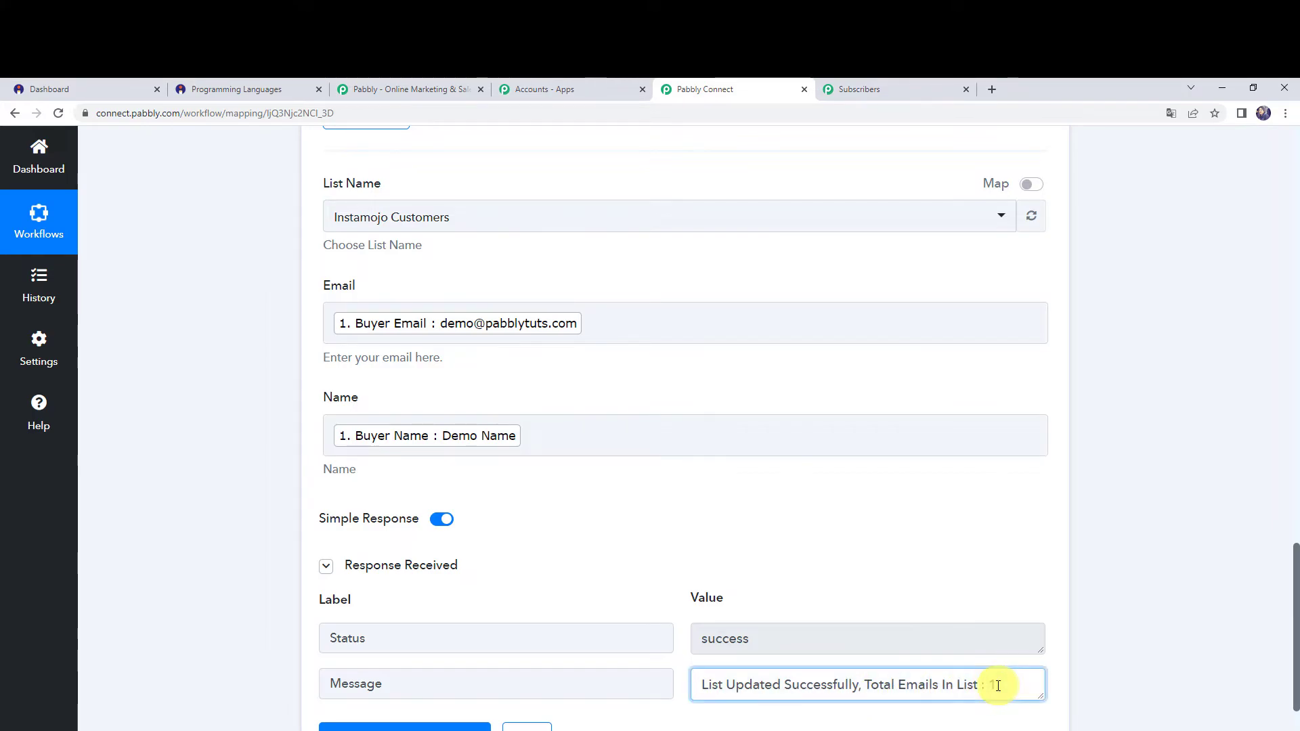
left_click(957, 84)
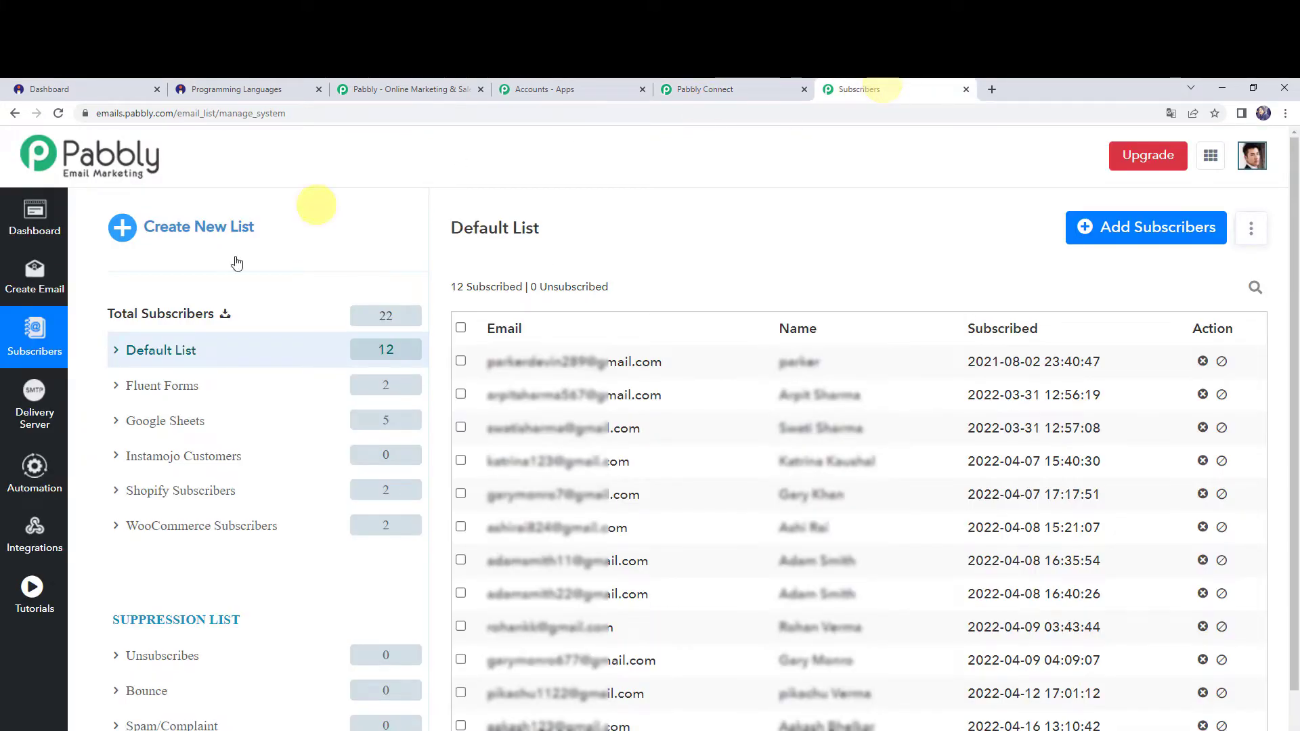
left_click(180, 462)
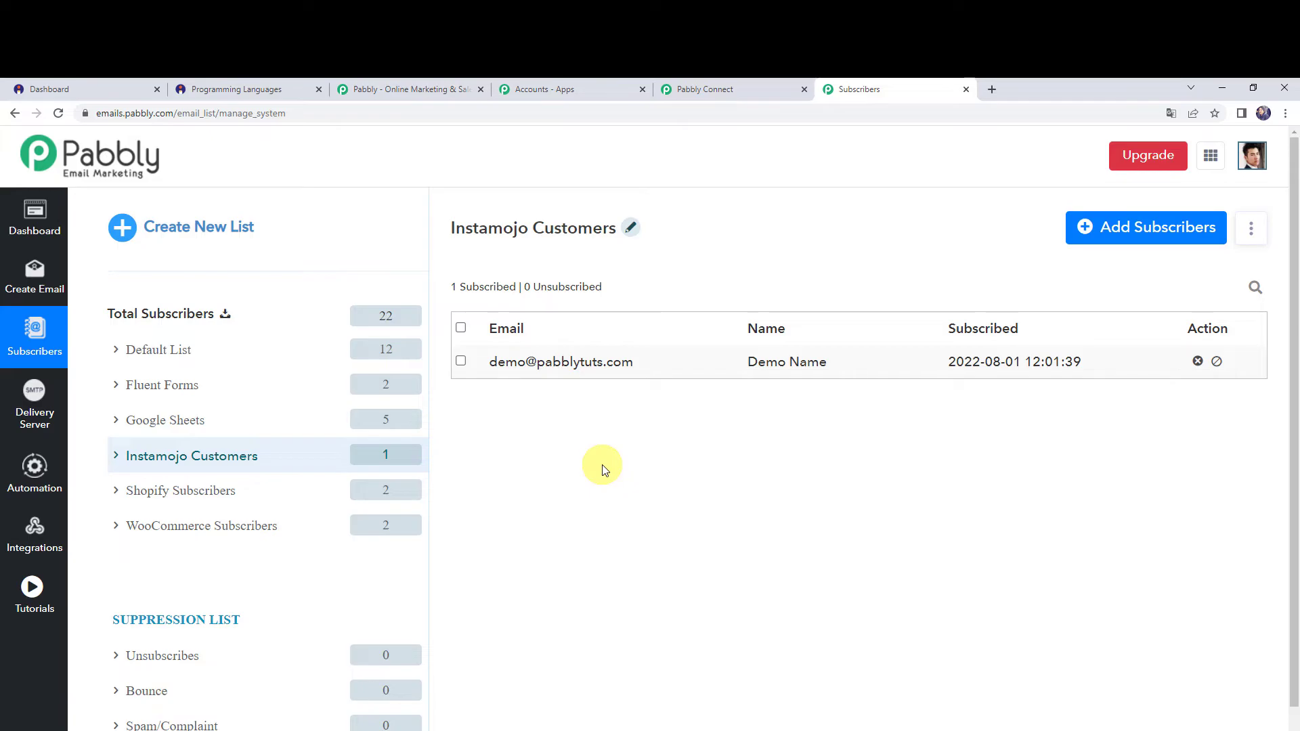
Return to Pabbly Connect and save the Add Subscribers action.
left_click(701, 89)
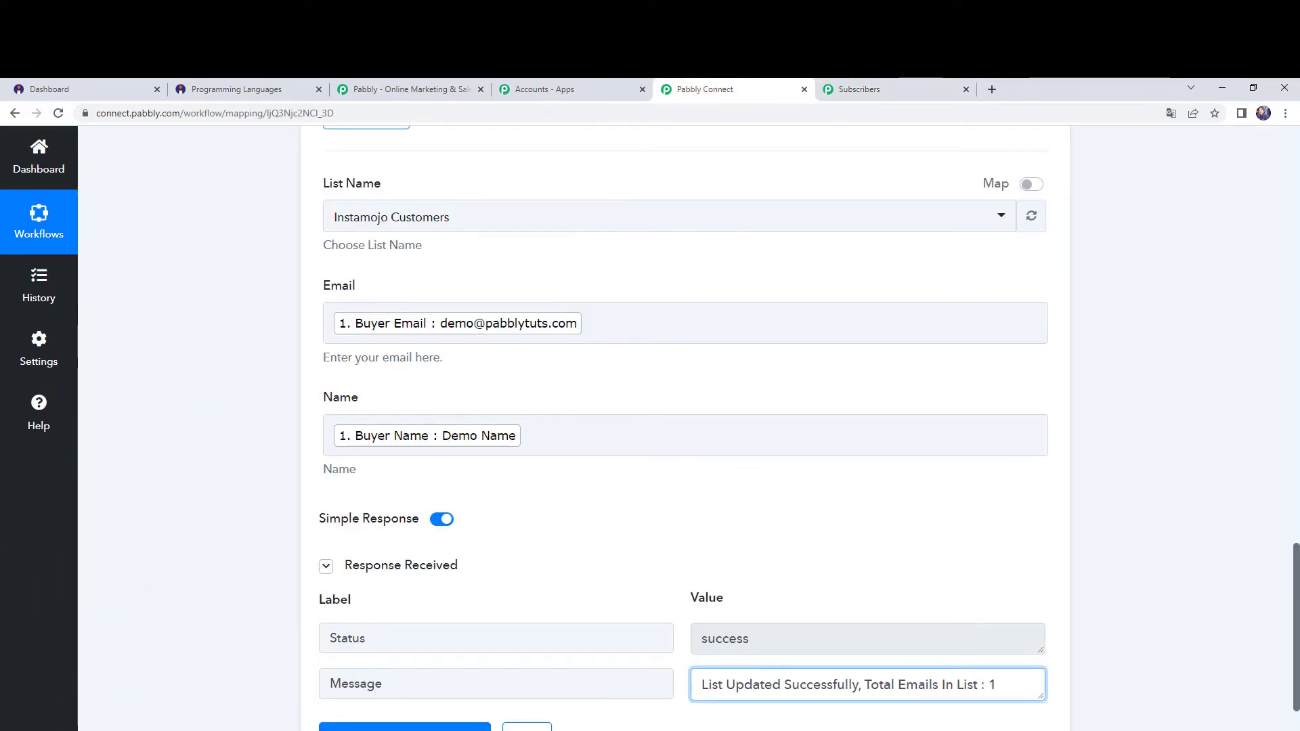
left_click(527, 728)
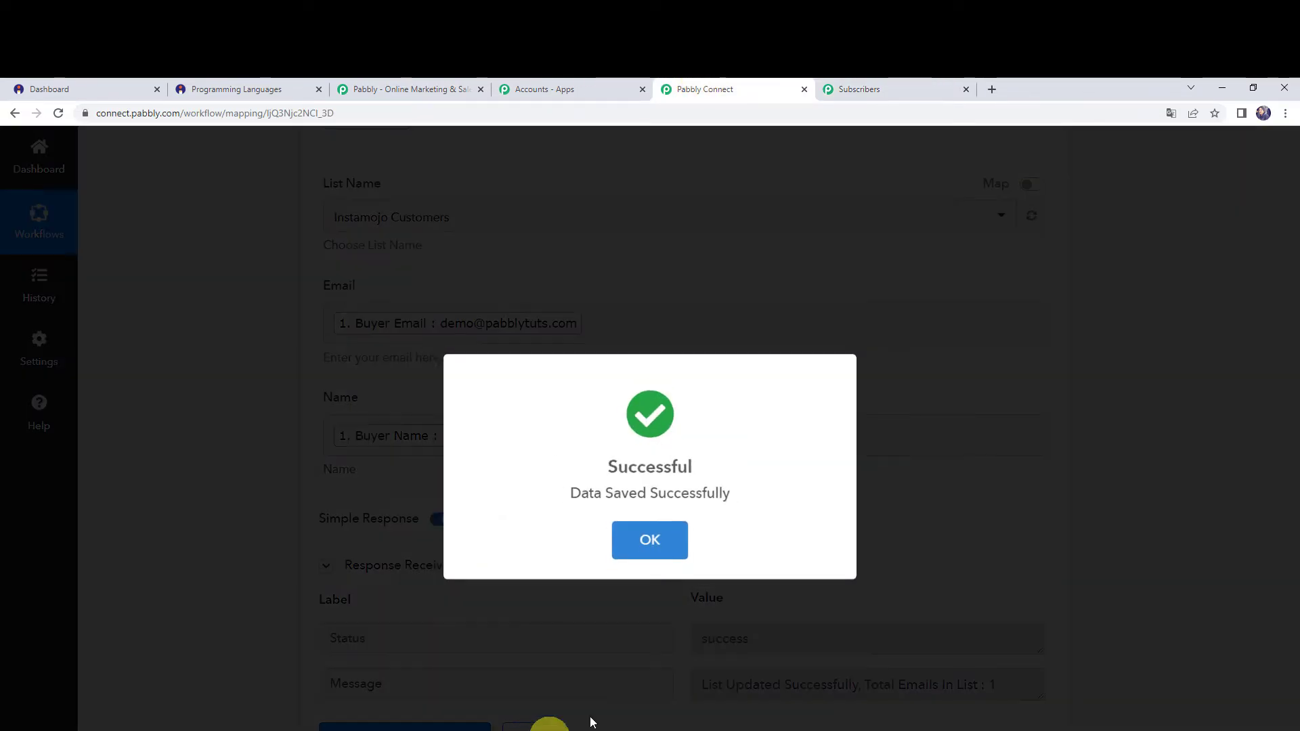
left_click(644, 538)
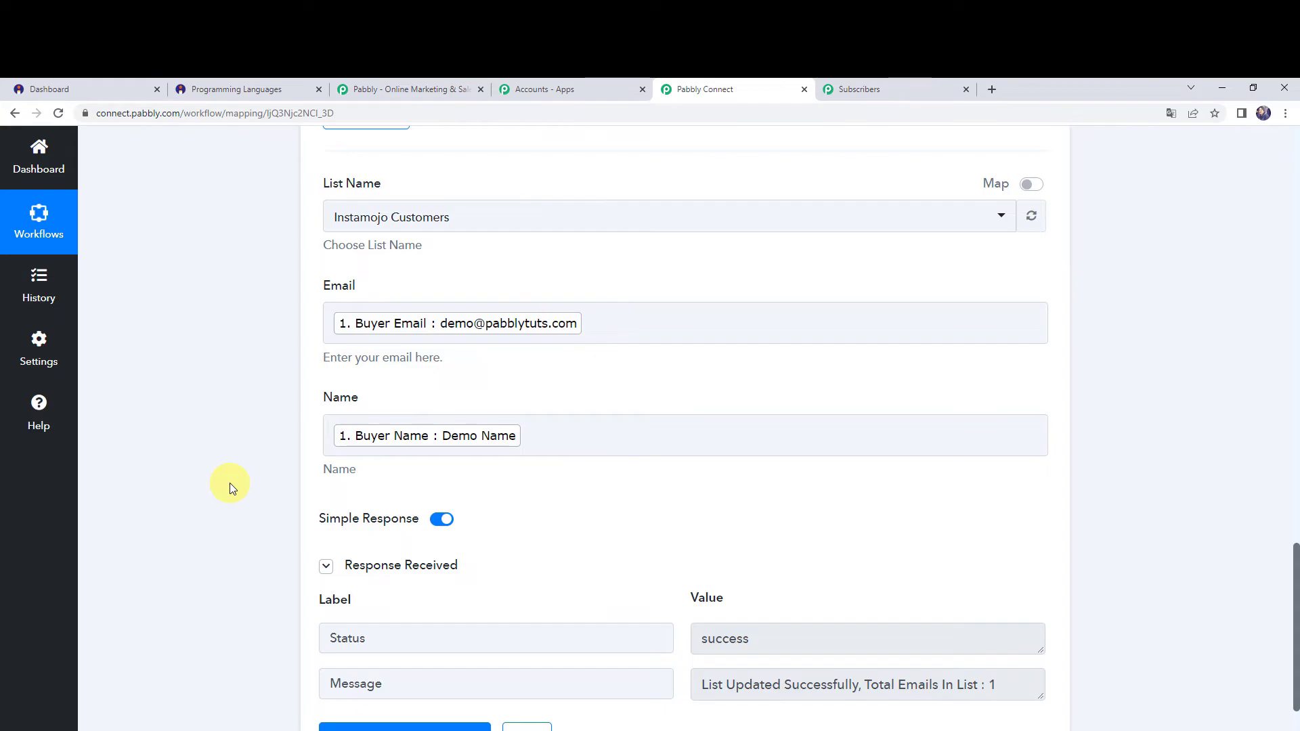
Switch to Instamojo, view the published Programming Languages smart page, and begin checkout for the Learning Python Basics option.
left_click(260, 86)
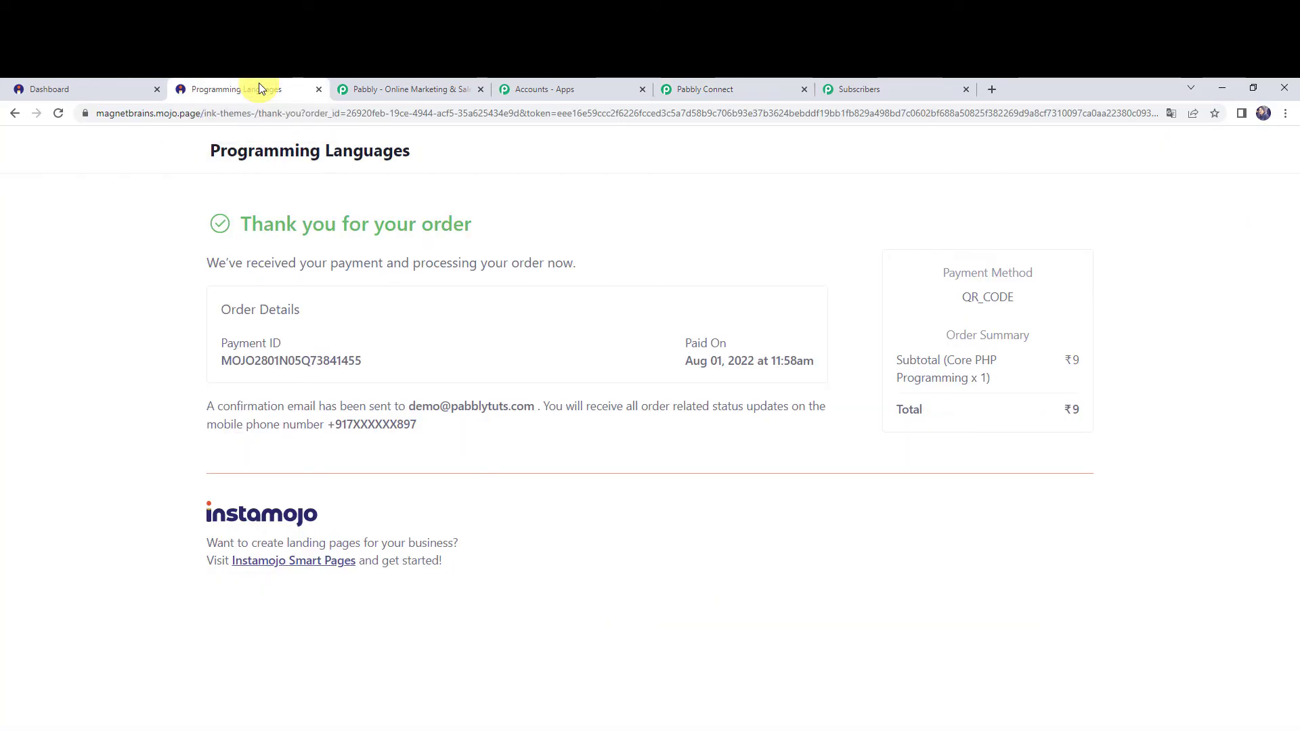
left_click(108, 87)
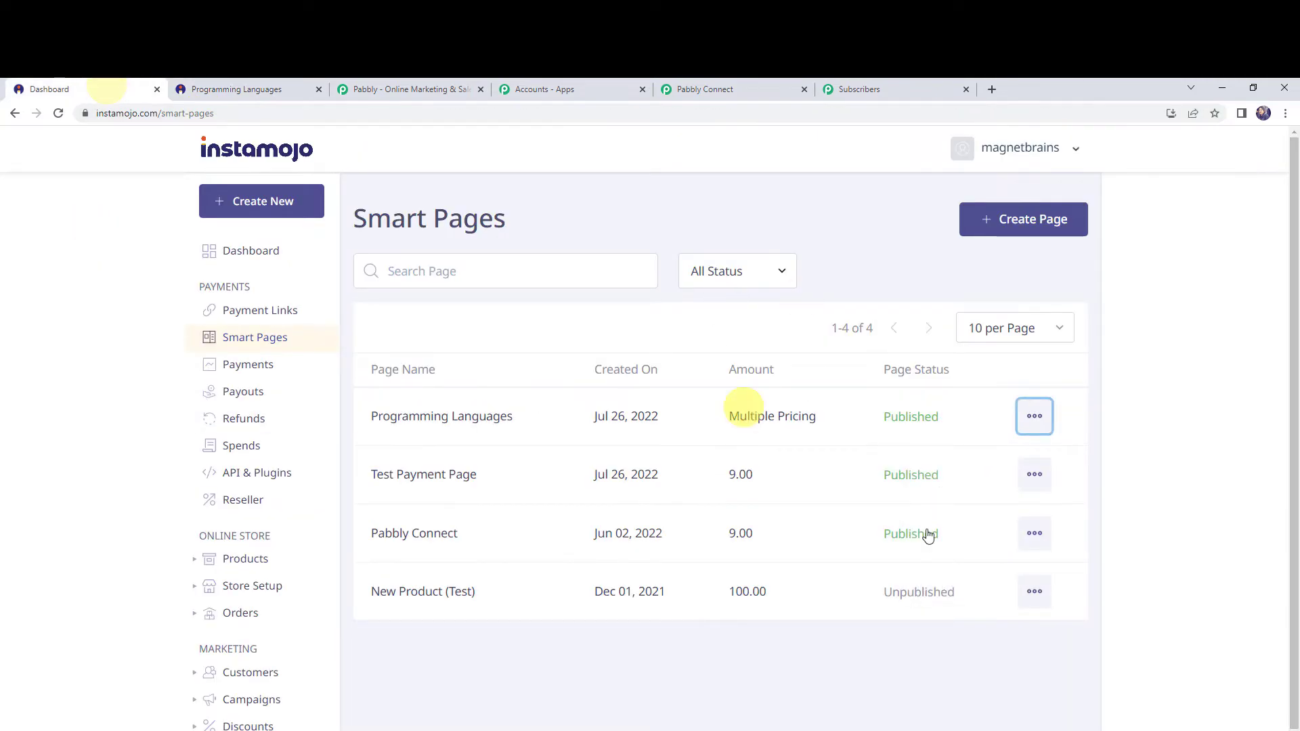
left_click(1045, 407)
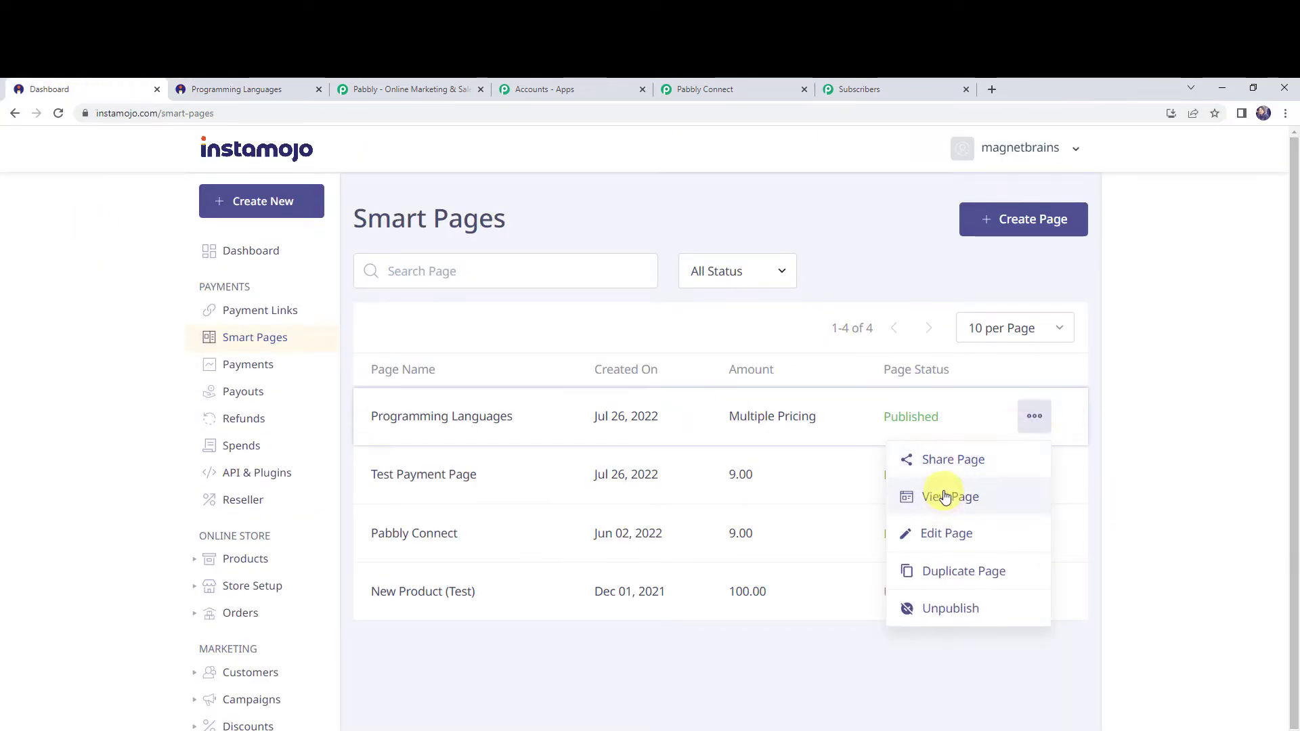
left_click(945, 495)
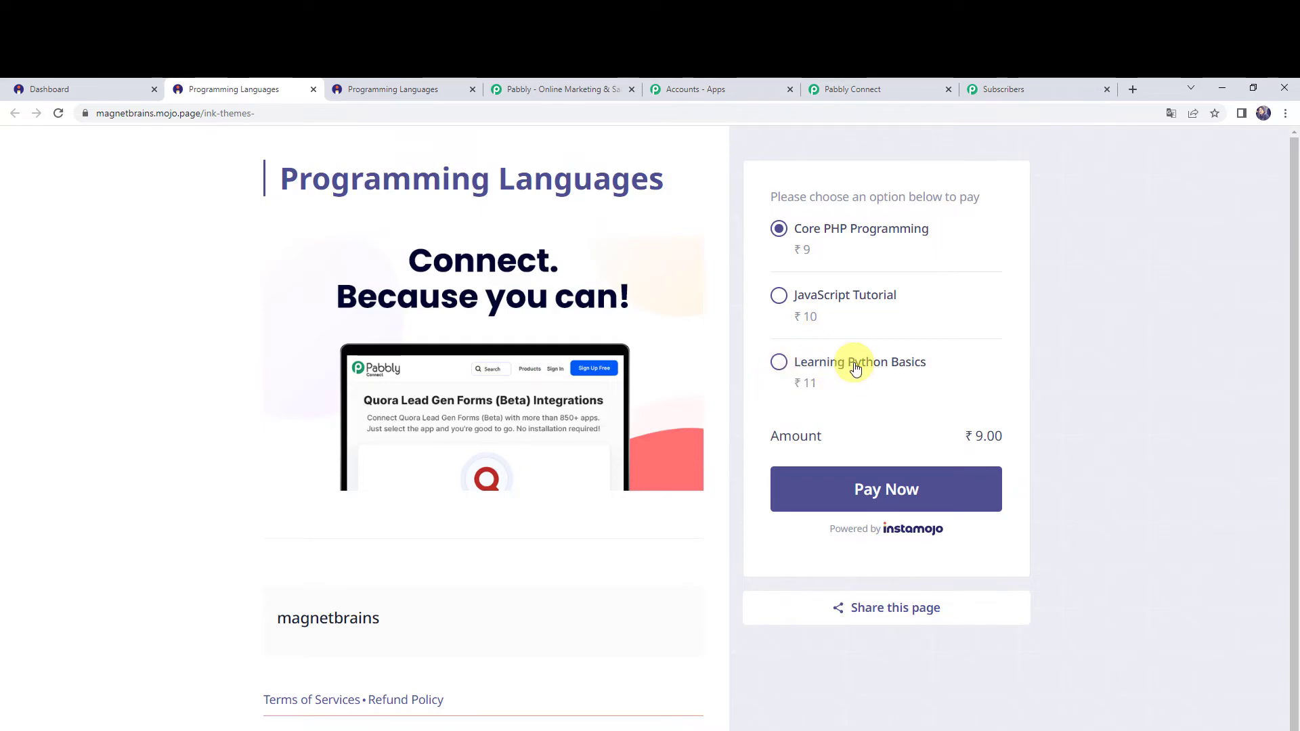
left_click(867, 490)
Fill in the test customer's first name, last name, email and mobile number, and pay for the order.
left_click(337, 329)
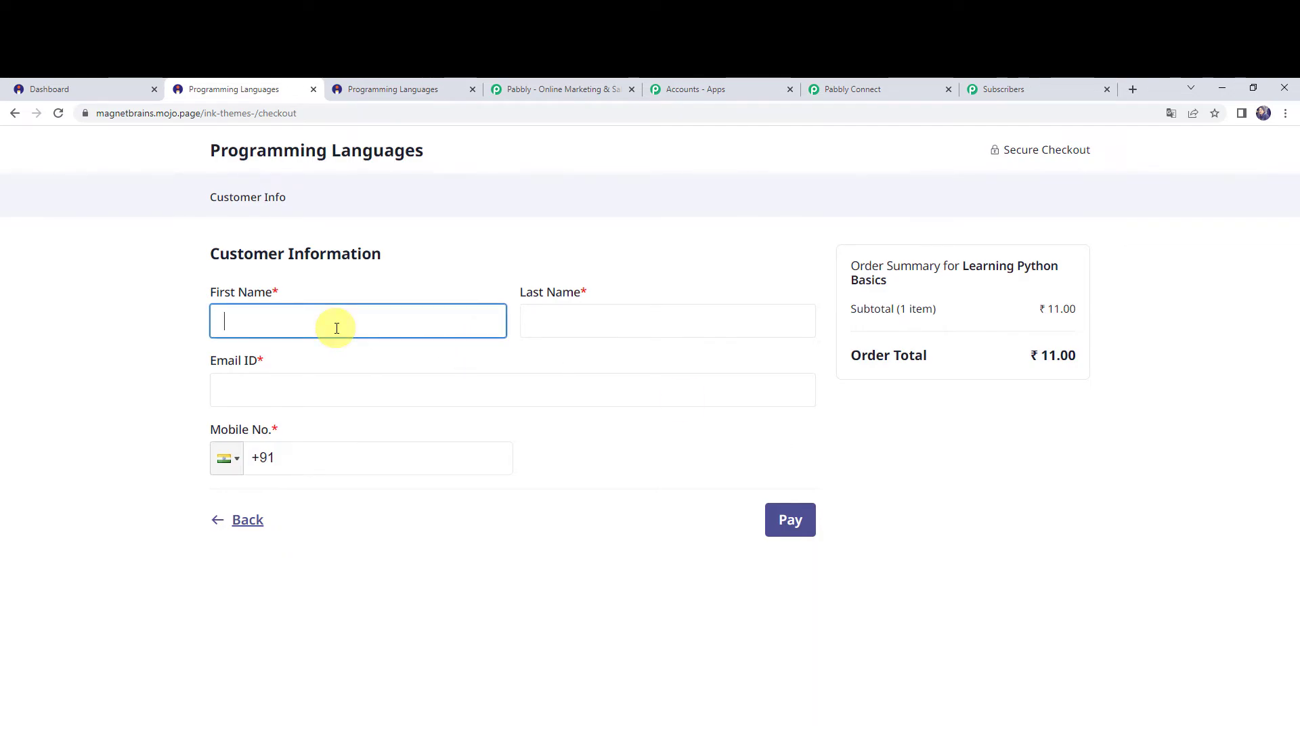
type("Duumymmy")
key("Tab")
key("Tab")
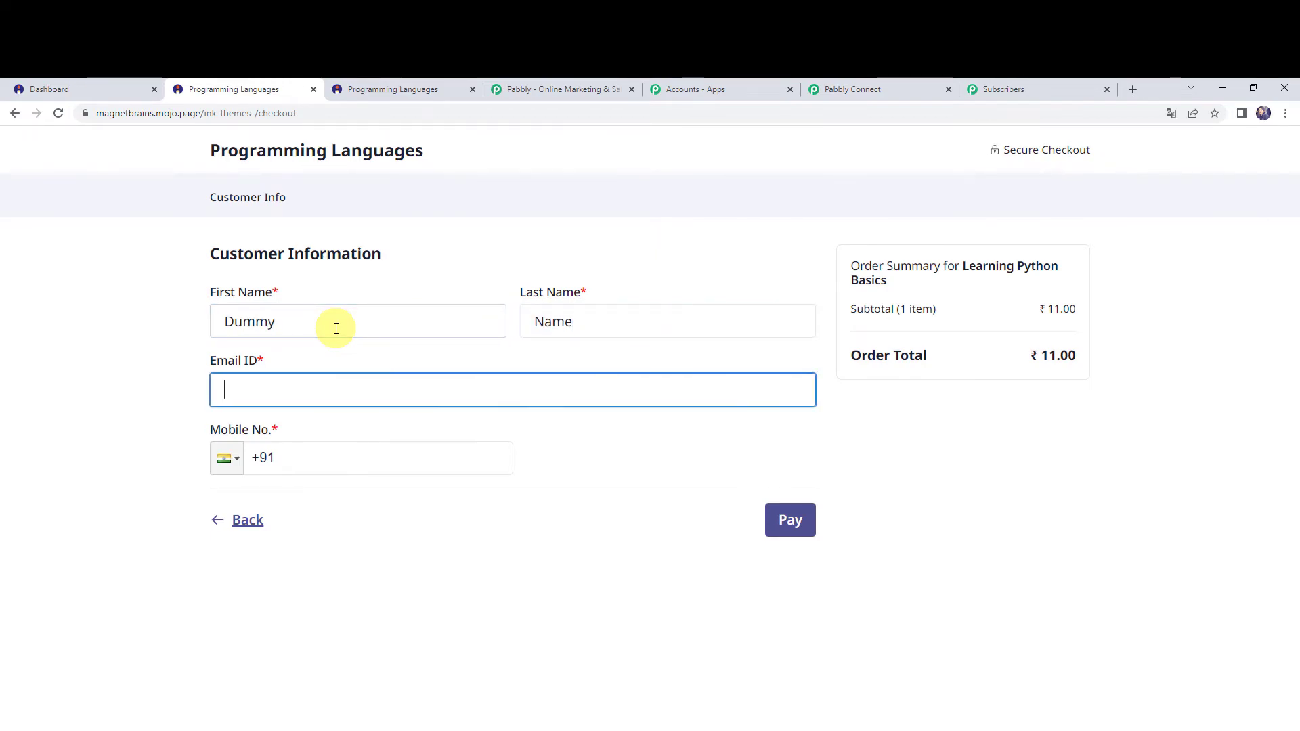
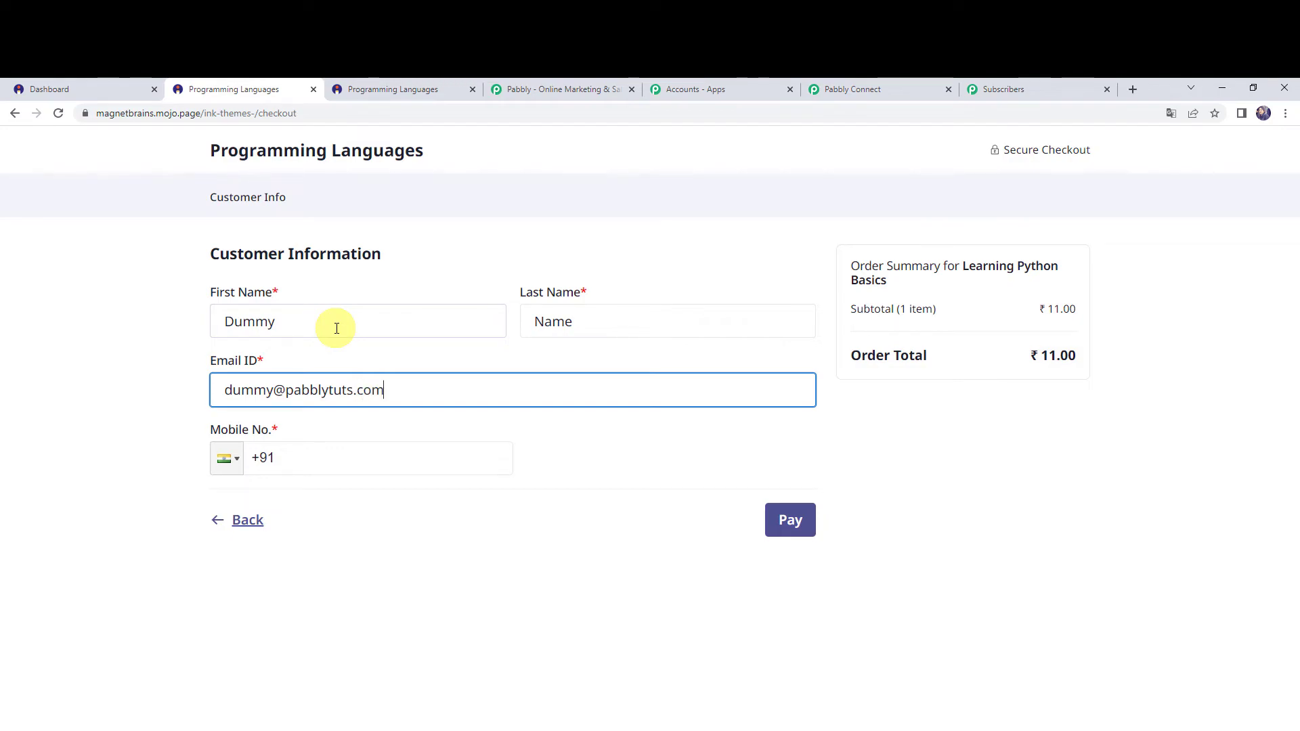
key("Tab")
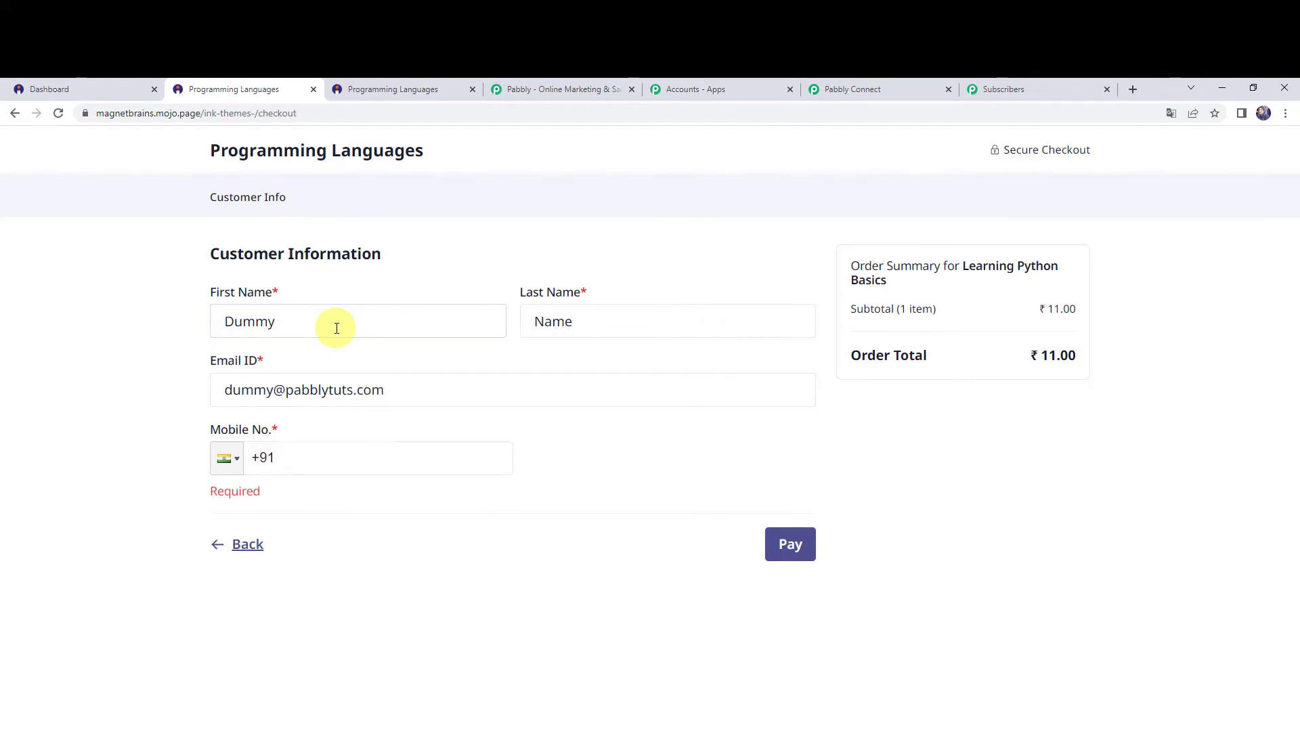
type("98798")
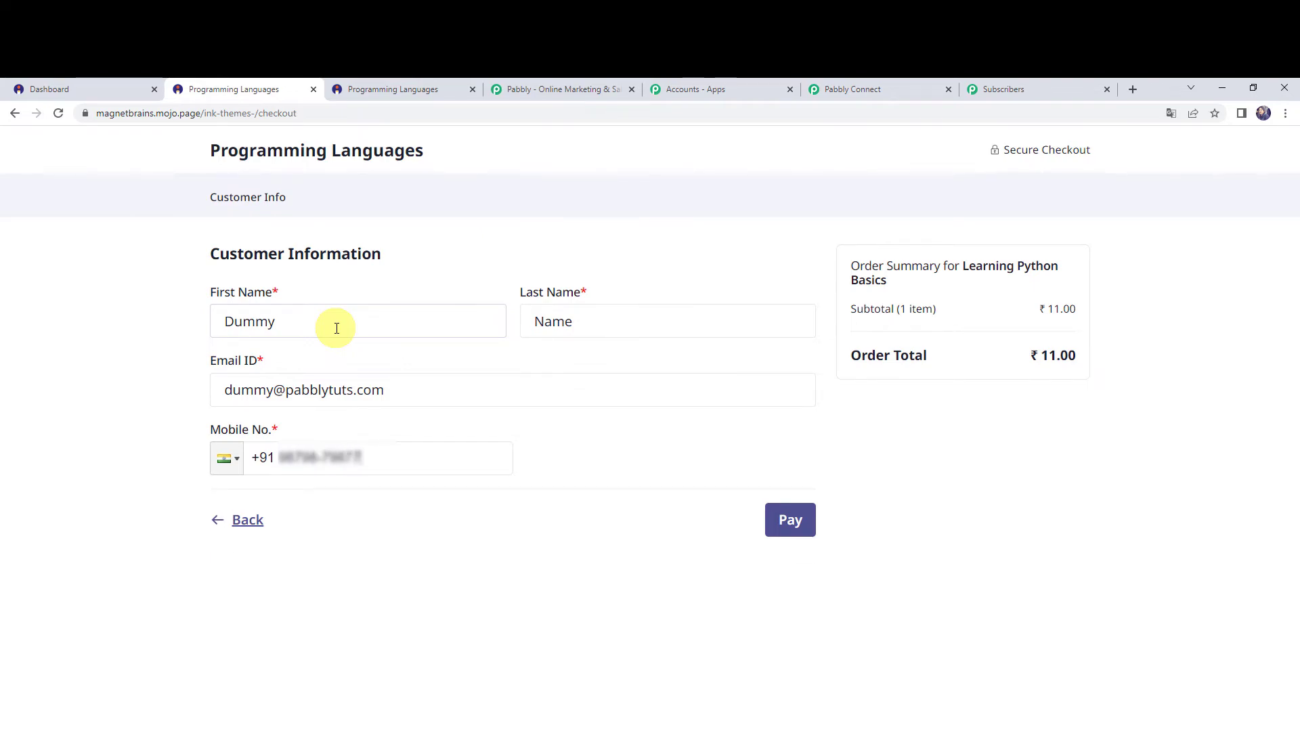
left_click(785, 525)
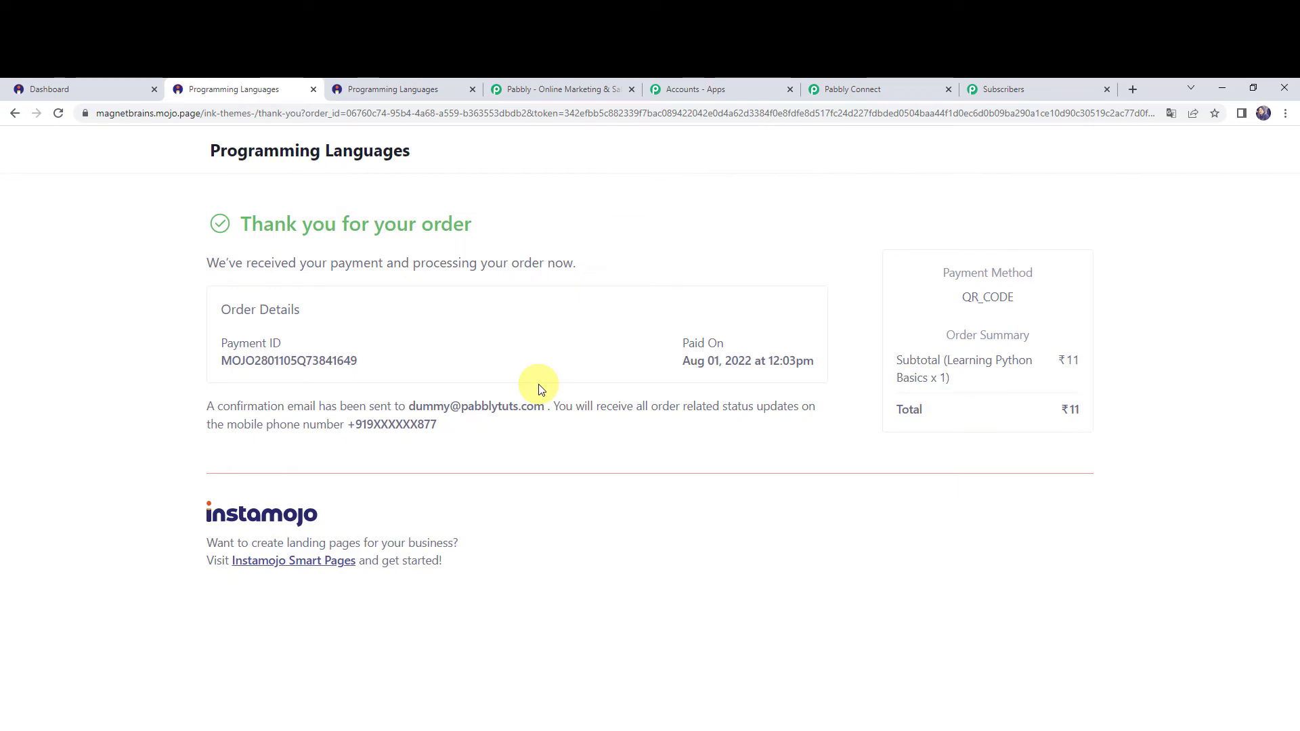
Switch to Pabbly Email Marketing, reload the subscribers page, and check the Instamojo Customers list for the new buyer's email.
left_click(1019, 90)
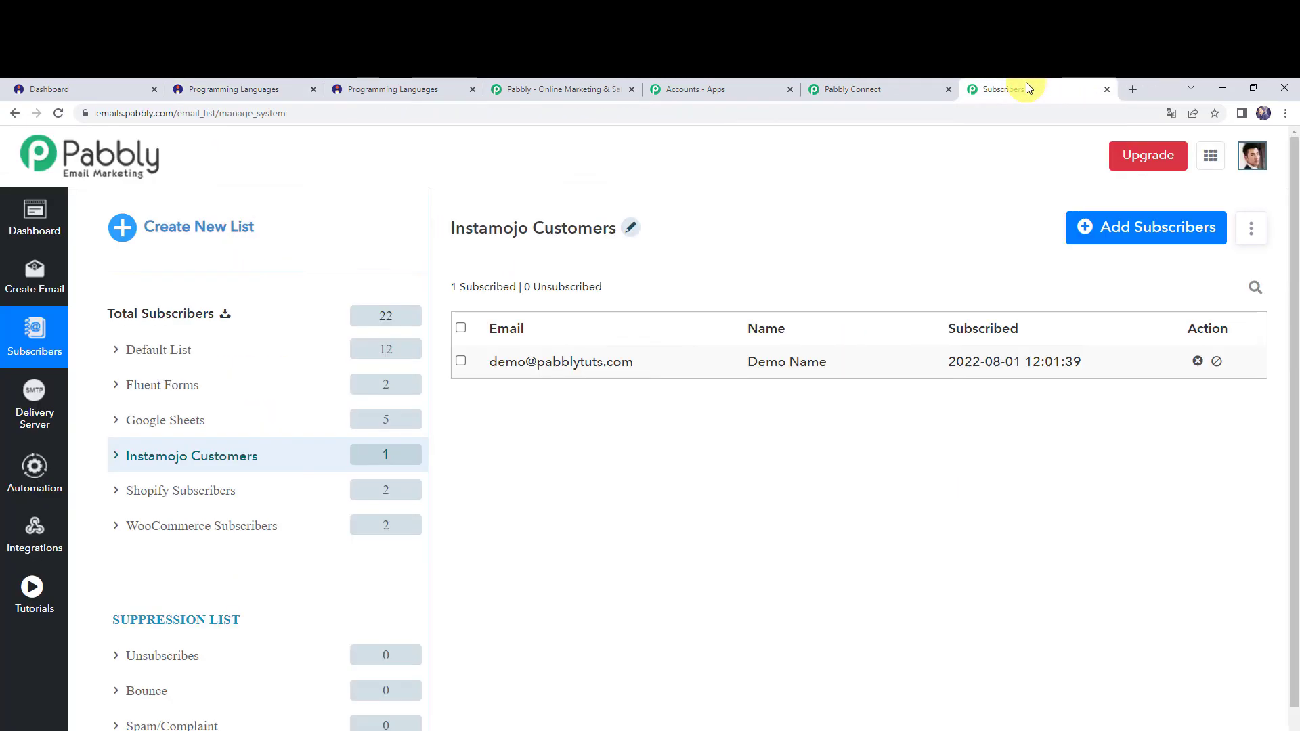
left_click(57, 115)
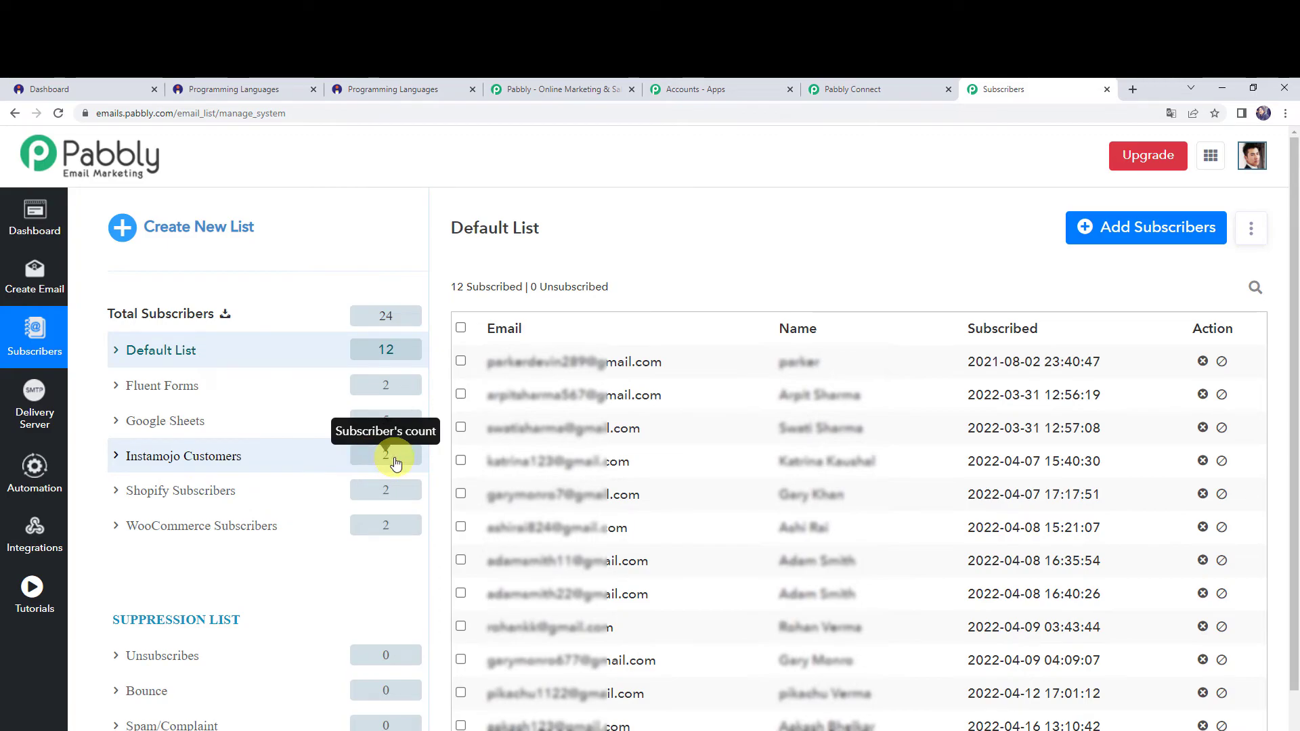
left_click(225, 460)
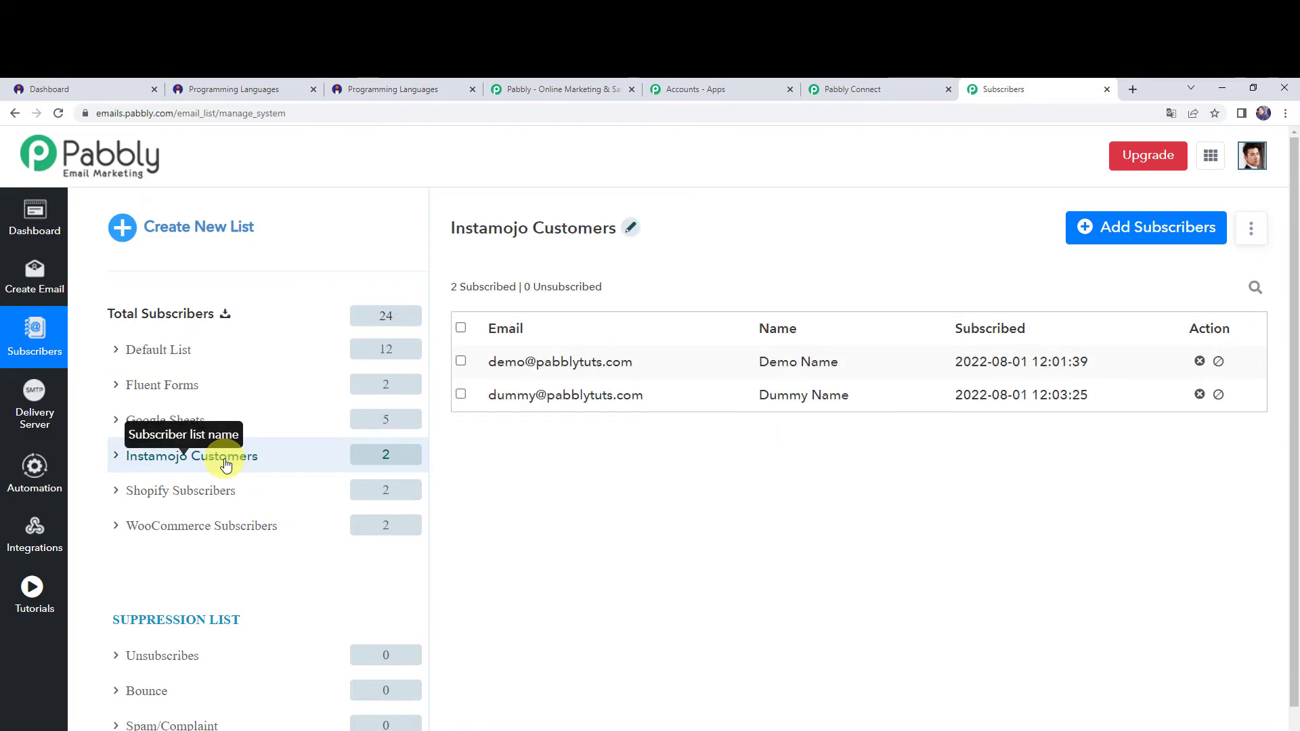
left_click_drag(486, 395, 437, 414)
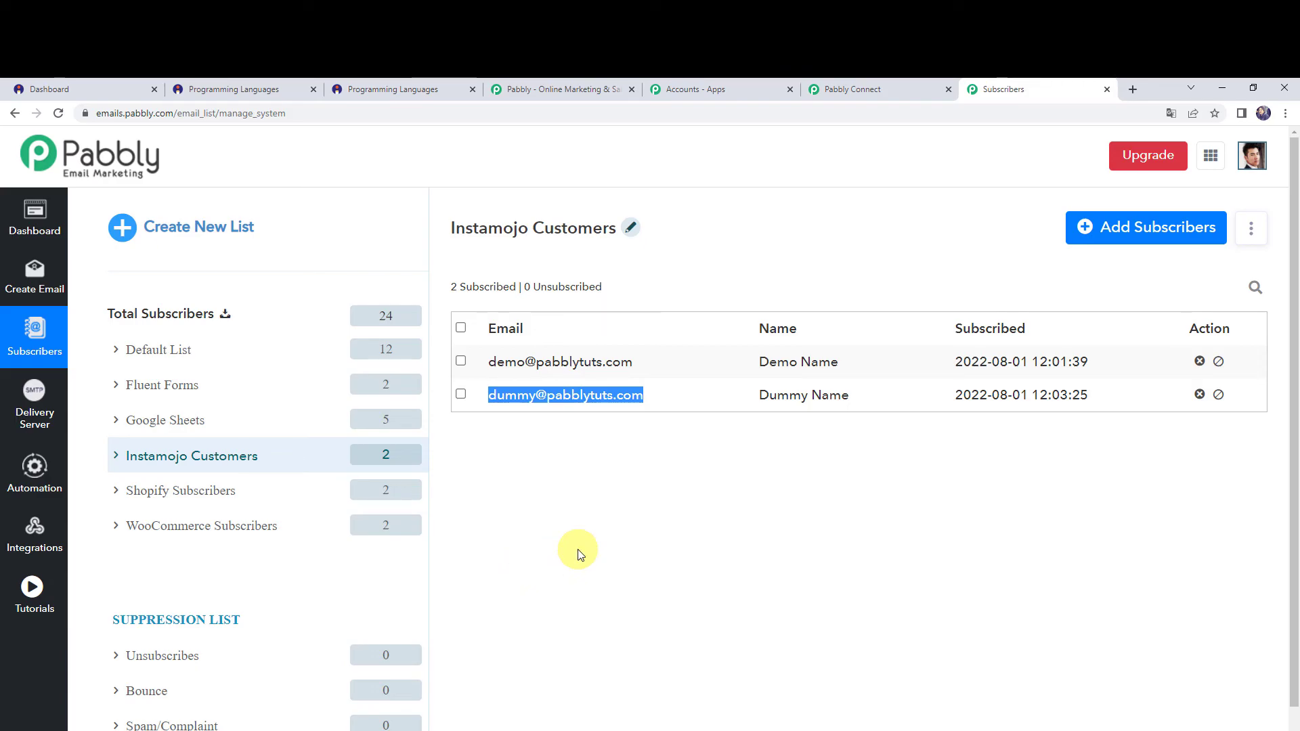
Return to the Pabbly Connect workflow and collapse both the Add Subscribers action and the Instamojo New Sale trigger.
left_click(867, 89)
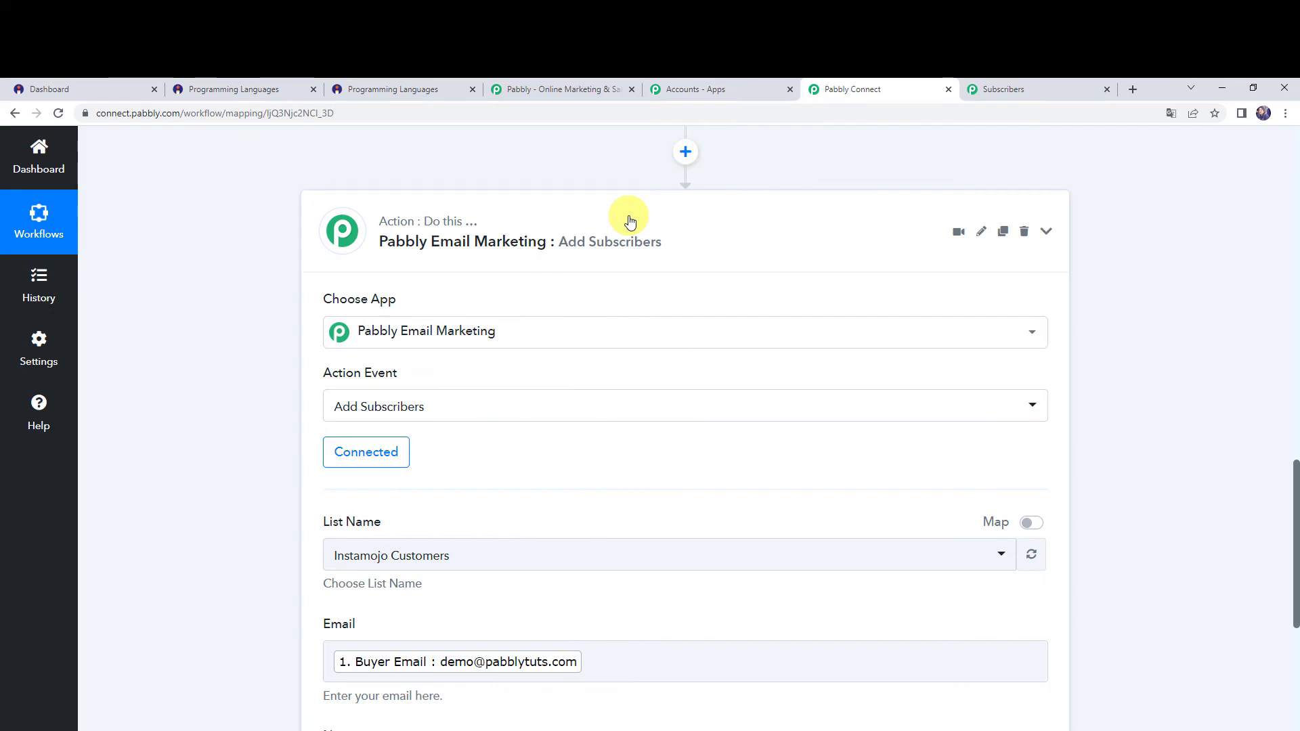
left_click(627, 218)
scroll(372, 334, "up", 10)
scroll(270, 372, "up", 5)
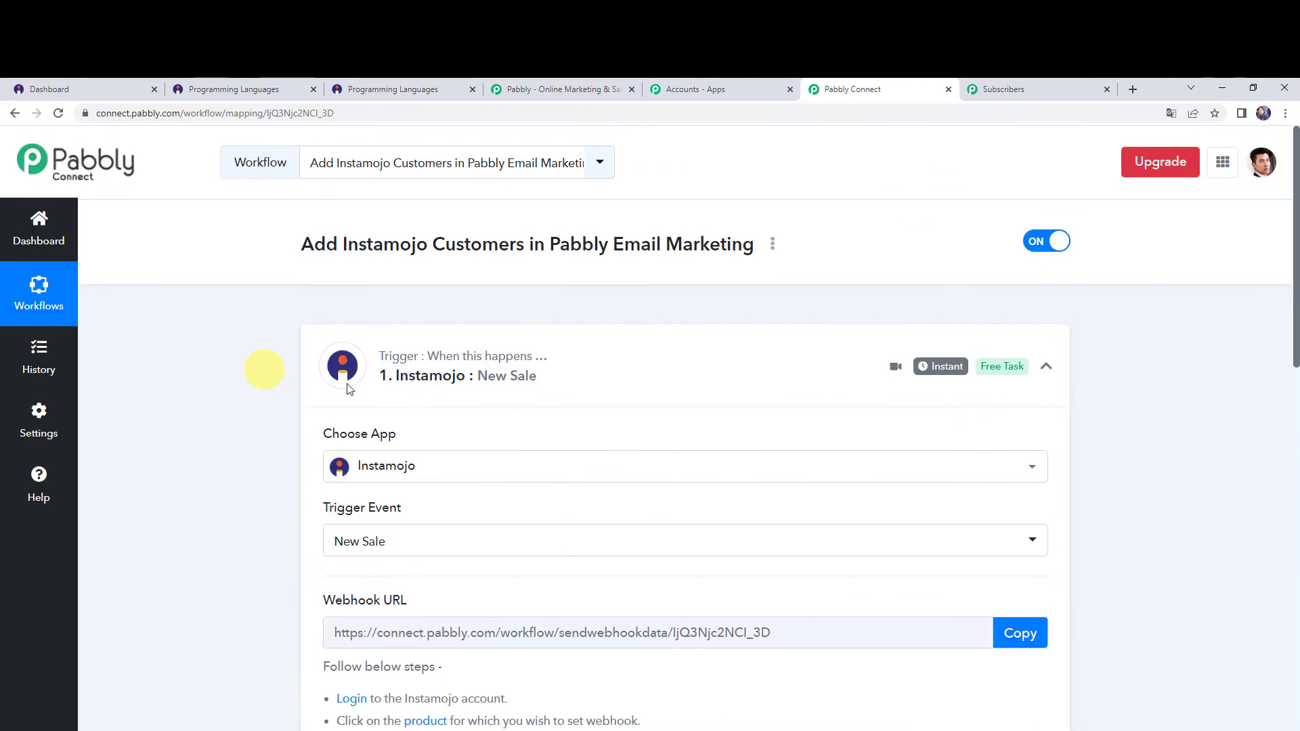
left_click(641, 363)
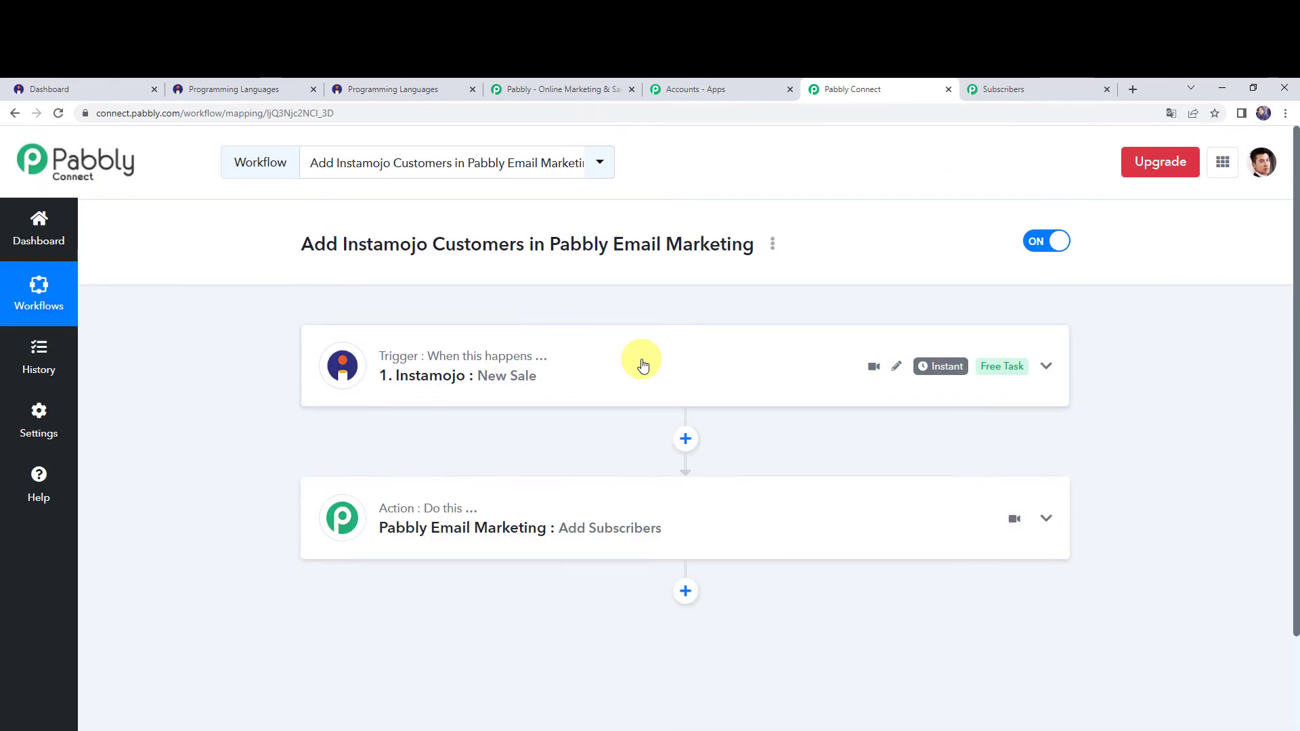